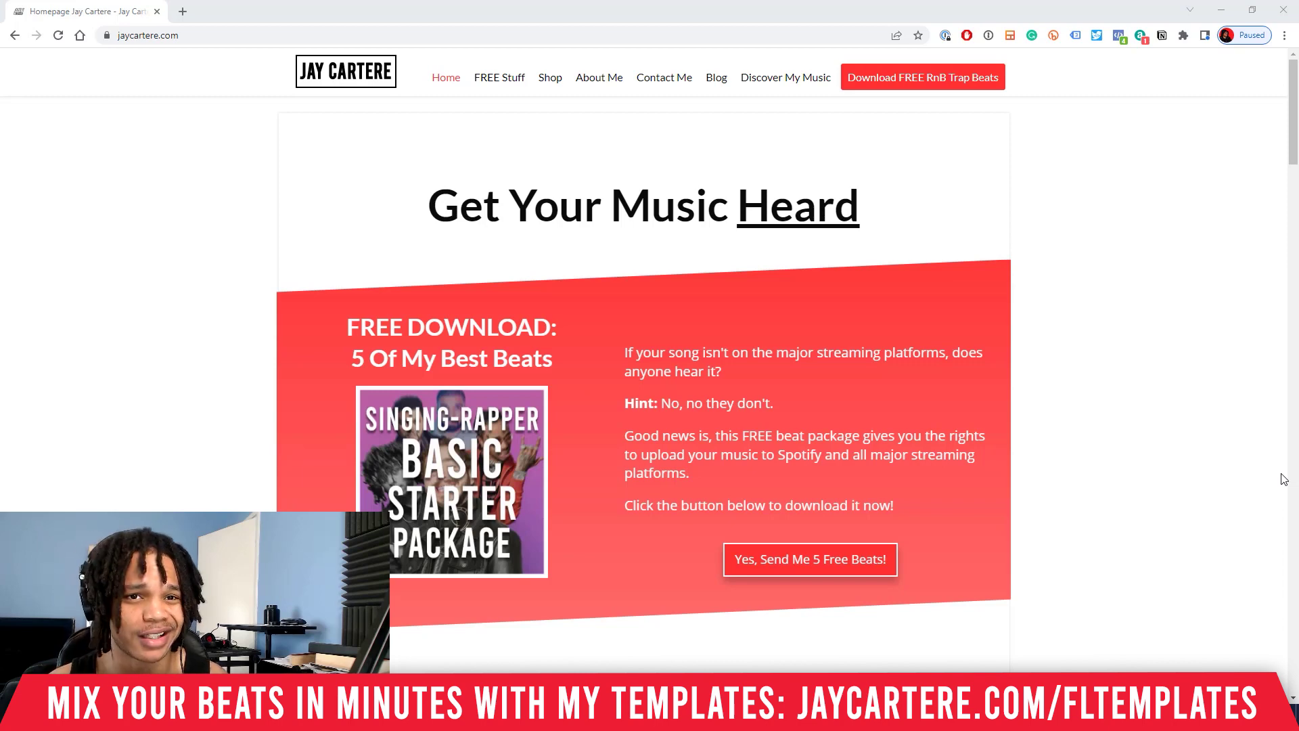
- Switch to FL Studio and play the arrangement from just before the Verse marker into the Pre-chorus
{"action": "key", "text": "alt+Tab"}
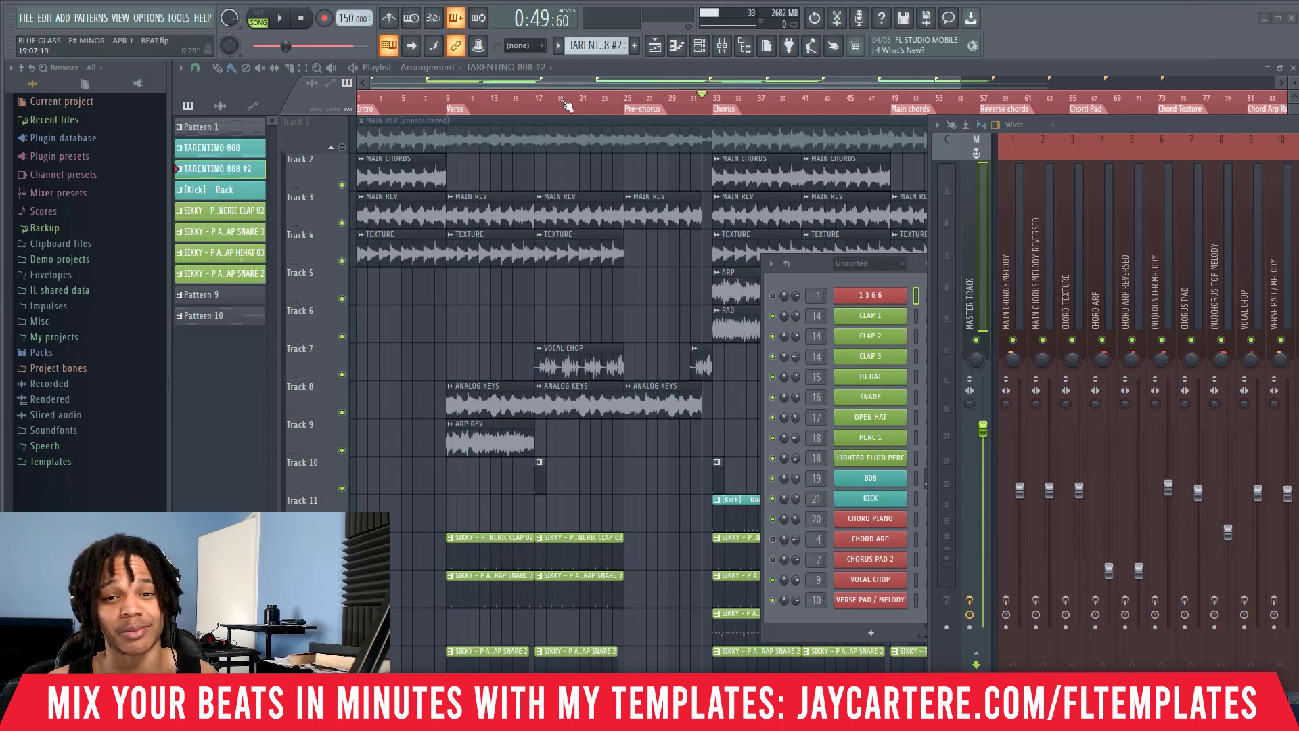
{"action": "left_click", "coordinate": [433, 107]}
{"action": "scroll", "coordinate": [568, 312], "scroll_direction": "down", "scroll_amount": 5}
{"action": "scroll", "coordinate": [571, 308], "scroll_direction": "up", "scroll_amount": 5}
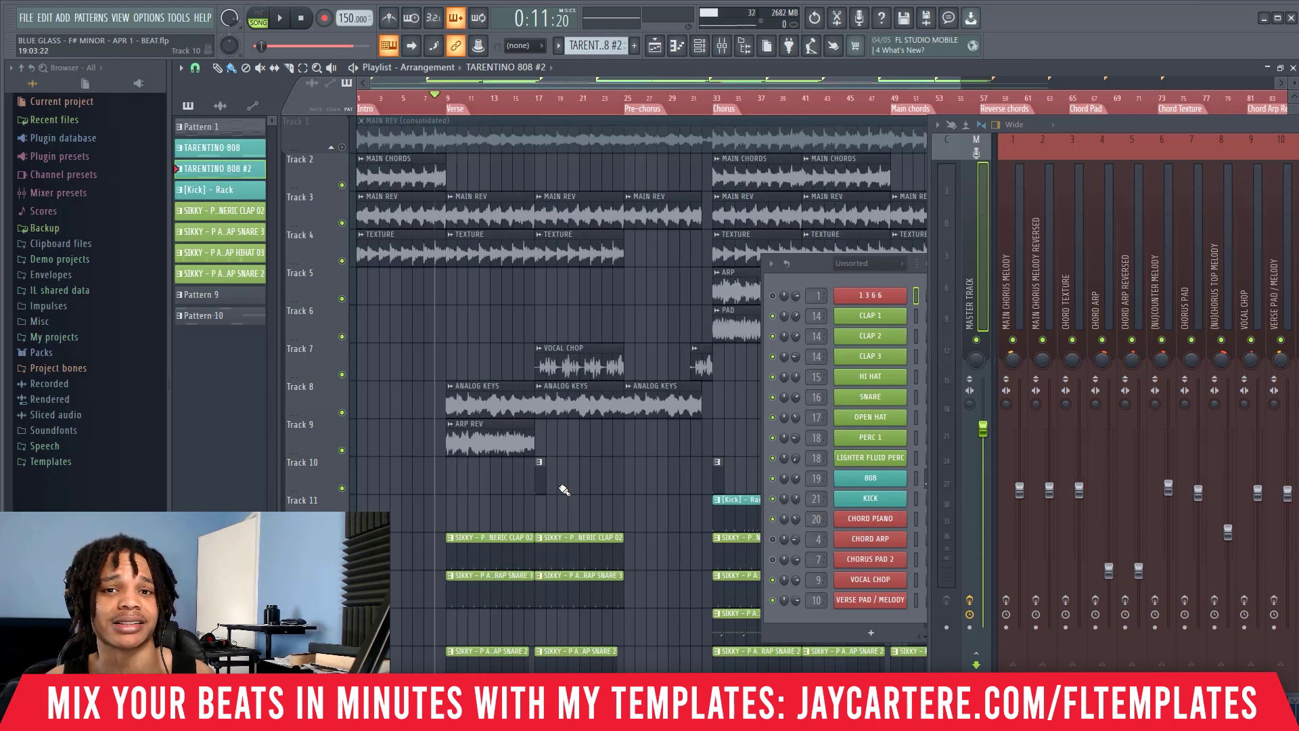
{"action": "key", "text": "space"}
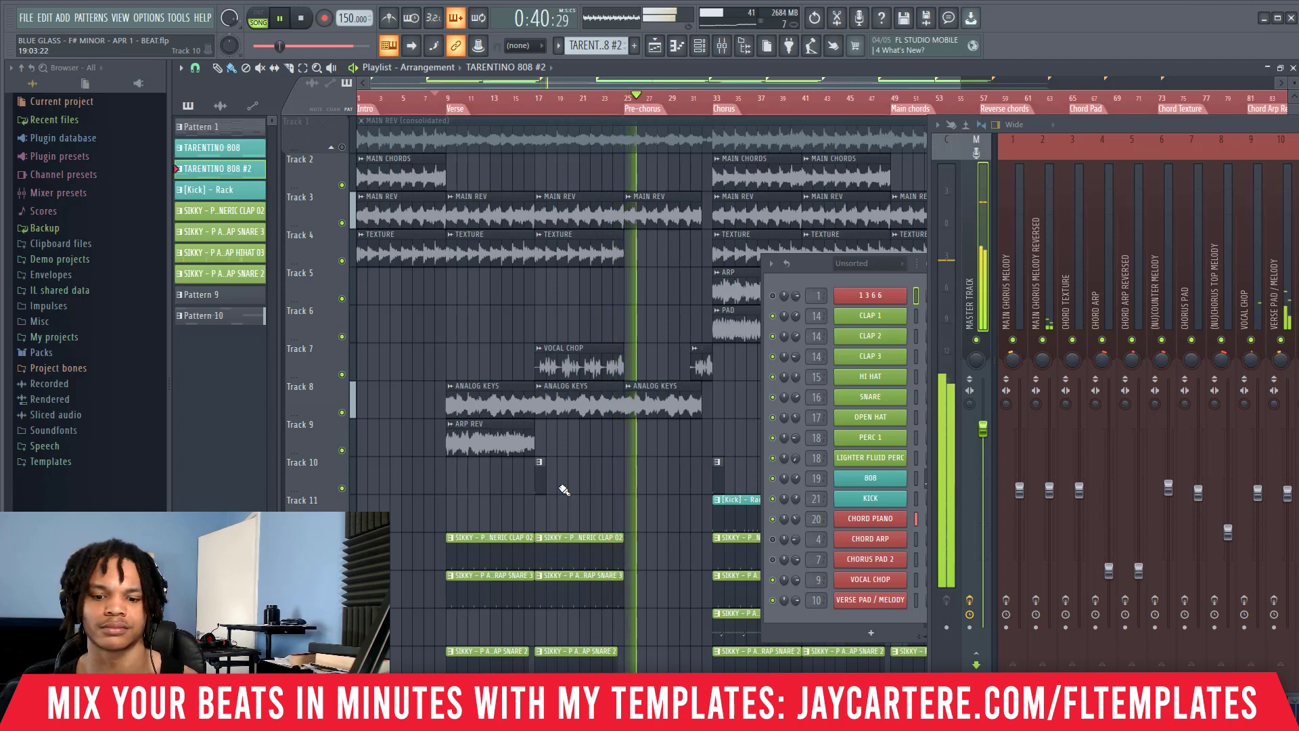
{"action": "key", "text": "space"}
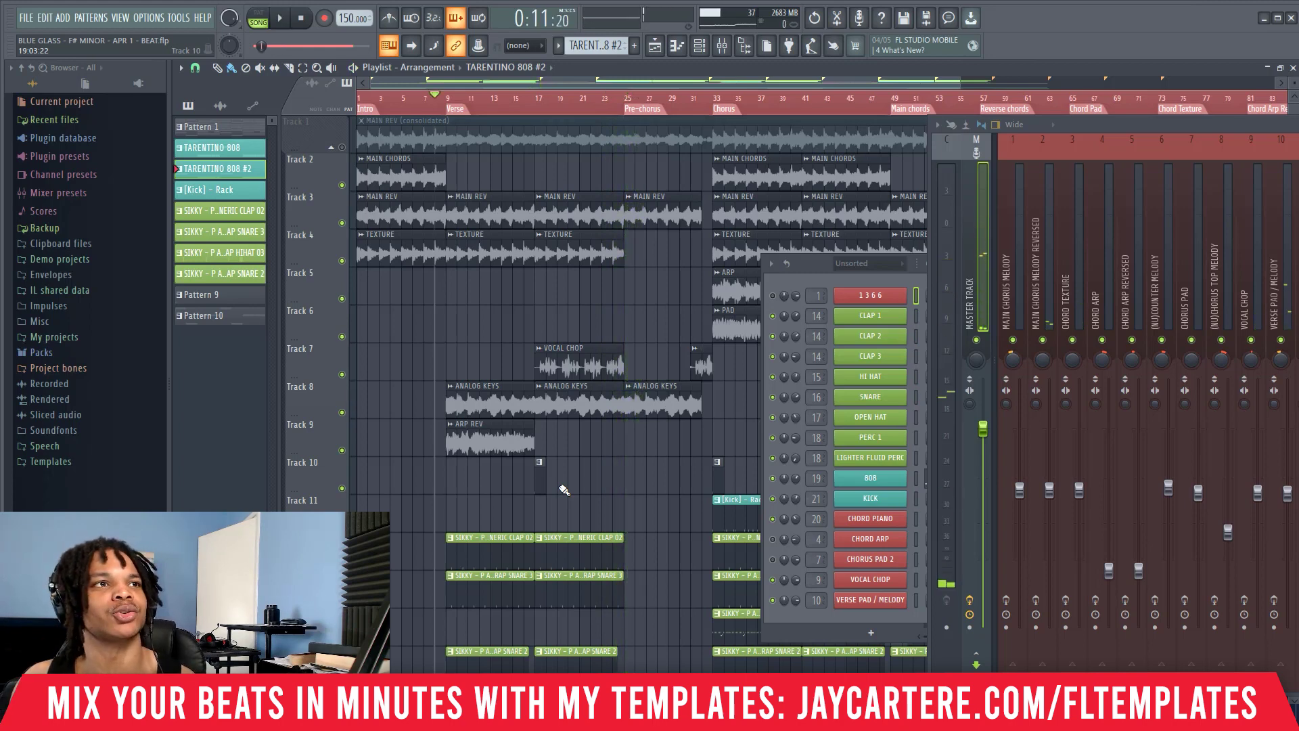
- Shift the Channel rack off the playlist clips and play the arrangement from just before the Chorus marker
{"action": "left_click", "coordinate": [691, 109]}
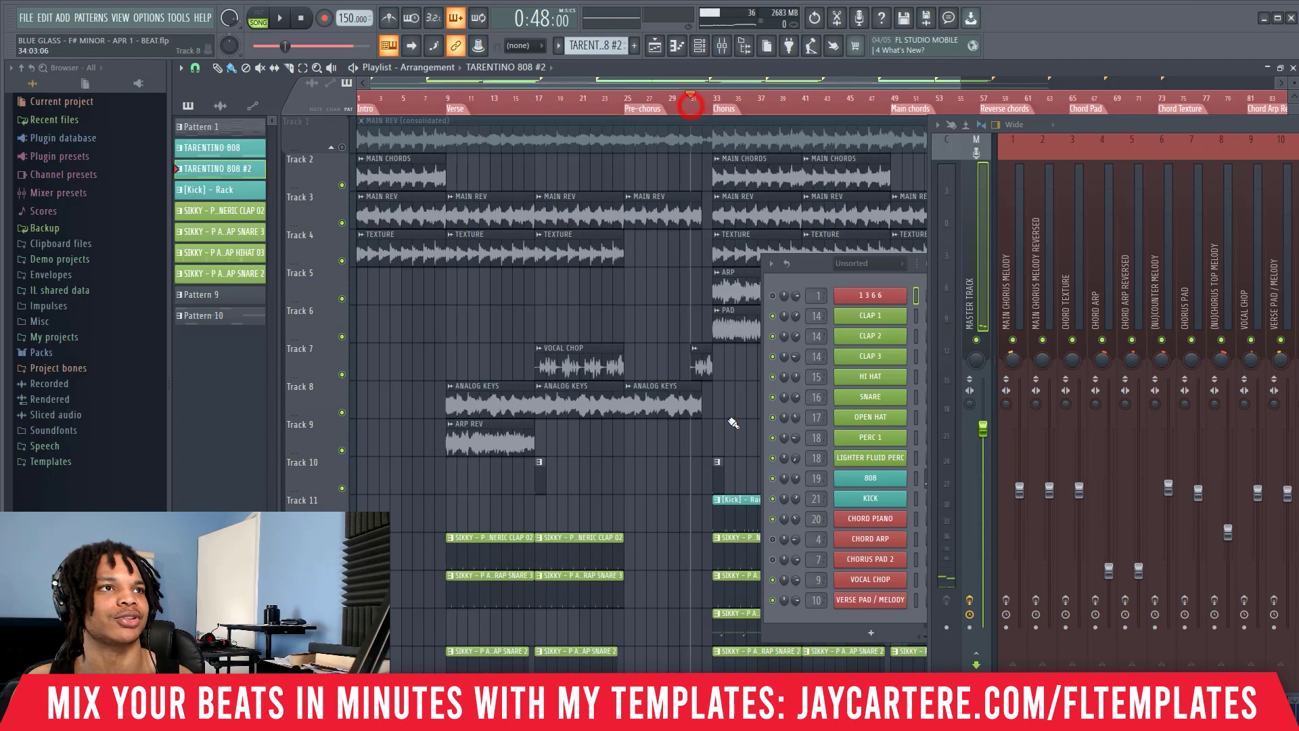
{"action": "left_click", "coordinate": [823, 264]}
{"action": "left_click_drag", "start_coordinate": [823, 264], "coordinate": [844, 270]}
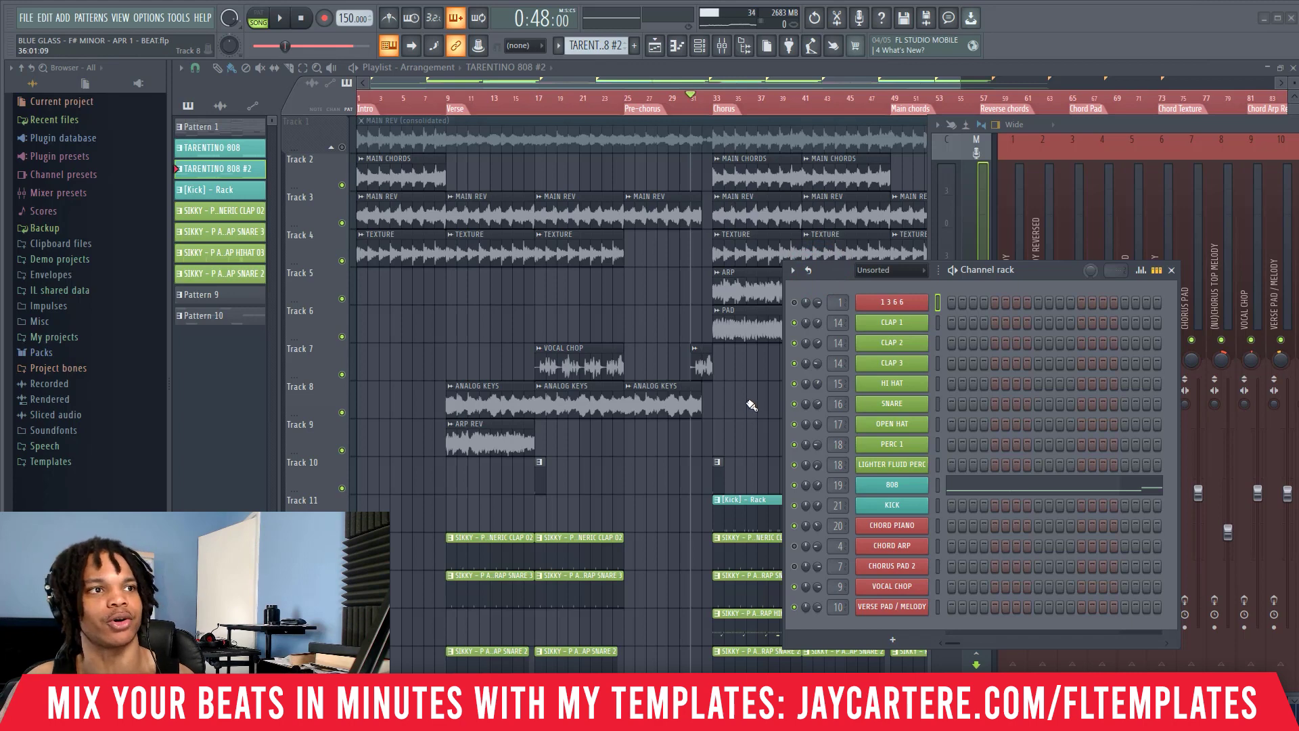
{"action": "key", "text": "space"}
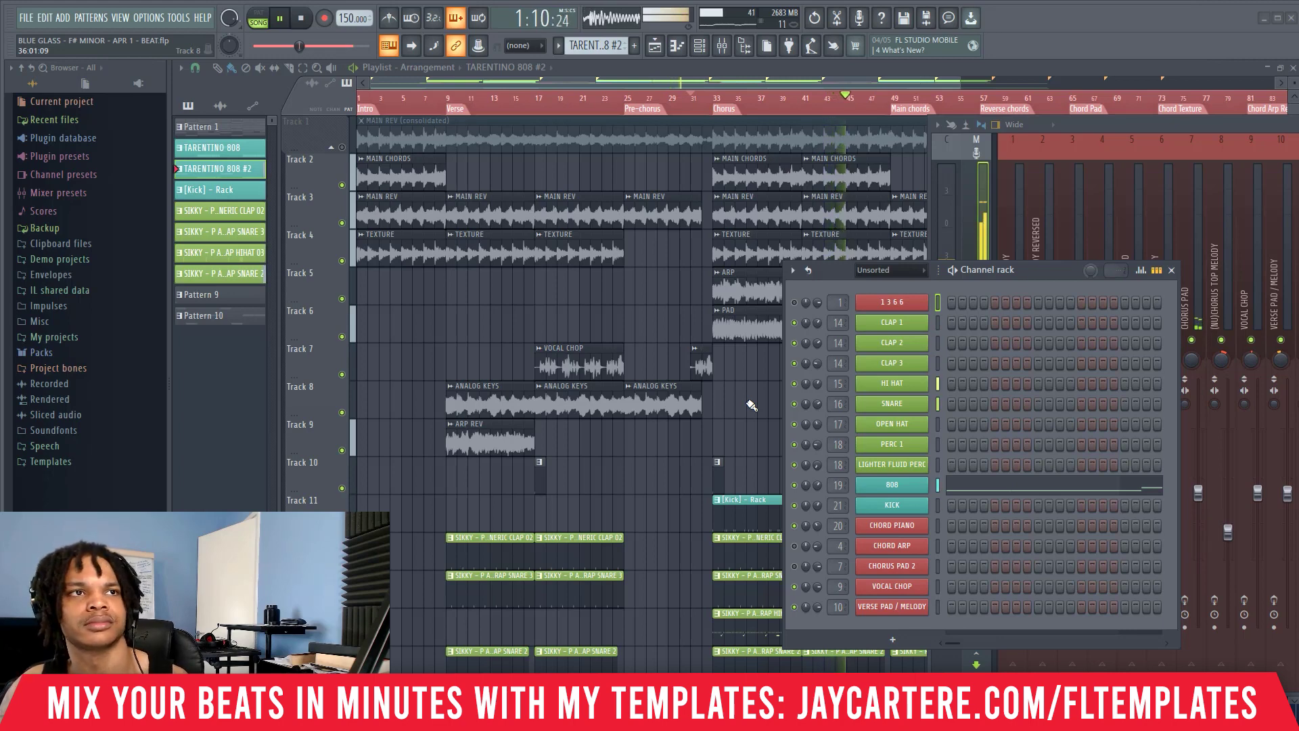
{"action": "key", "text": "space"}
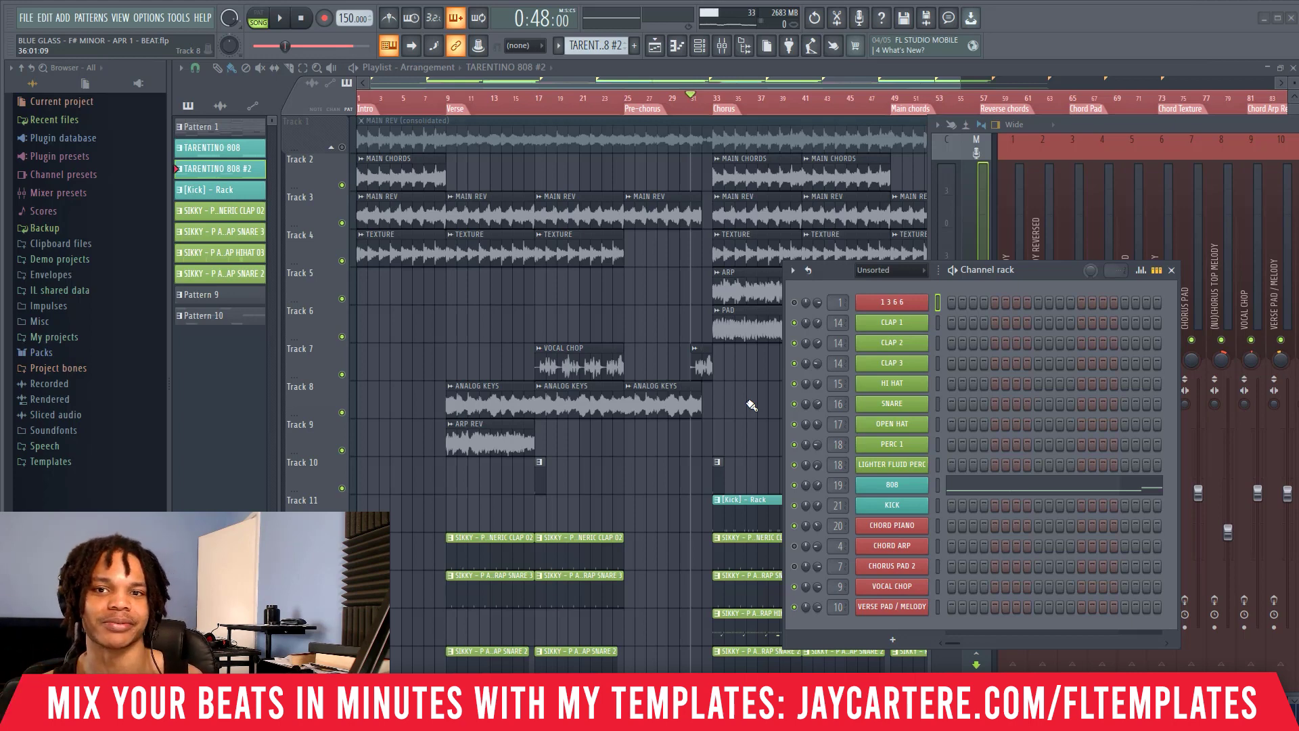
- Reposition the Channel rack and the Mixer so that all mixer tracks and the effect slots are in view
{"action": "left_click_drag", "start_coordinate": [1045, 270], "coordinate": [816, 189]}
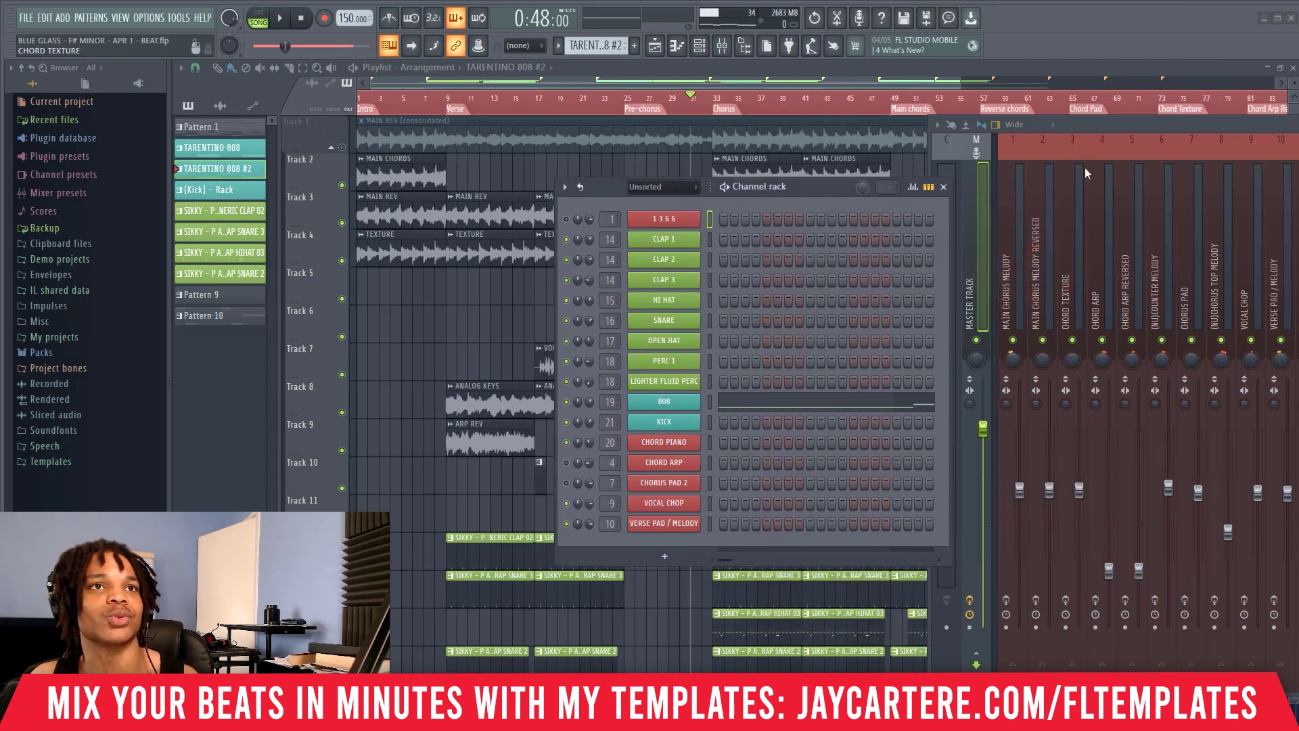
{"action": "left_click_drag", "start_coordinate": [1077, 129], "coordinate": [360, 87]}
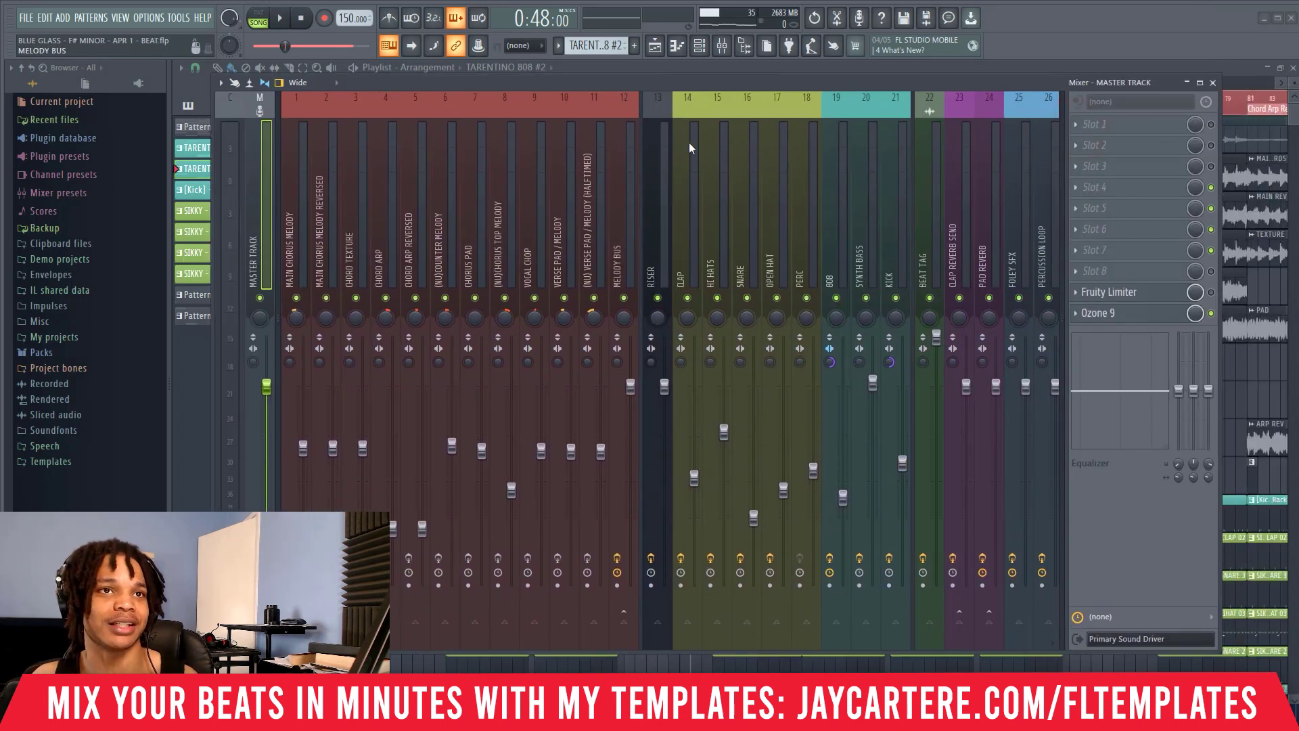
{"action": "left_click_drag", "start_coordinate": [575, 86], "coordinate": [343, 115]}
- Examine the low cut in the first Fruity parametric EQ 2 on the MAIN CHORUS MELODY mixer track, then close it
{"action": "right_click", "coordinate": [453, 250]}
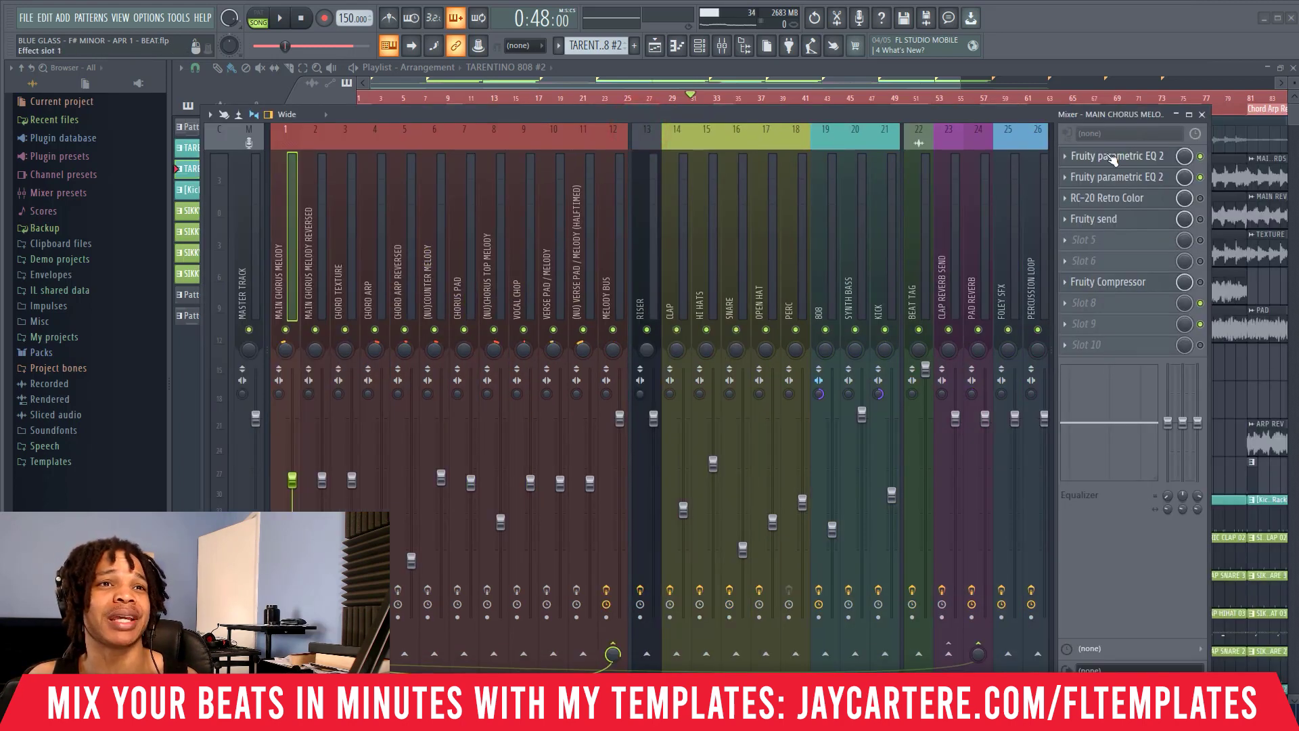
{"action": "left_click", "coordinate": [1109, 157]}
{"action": "left_click_drag", "start_coordinate": [772, 137], "coordinate": [835, 128]}
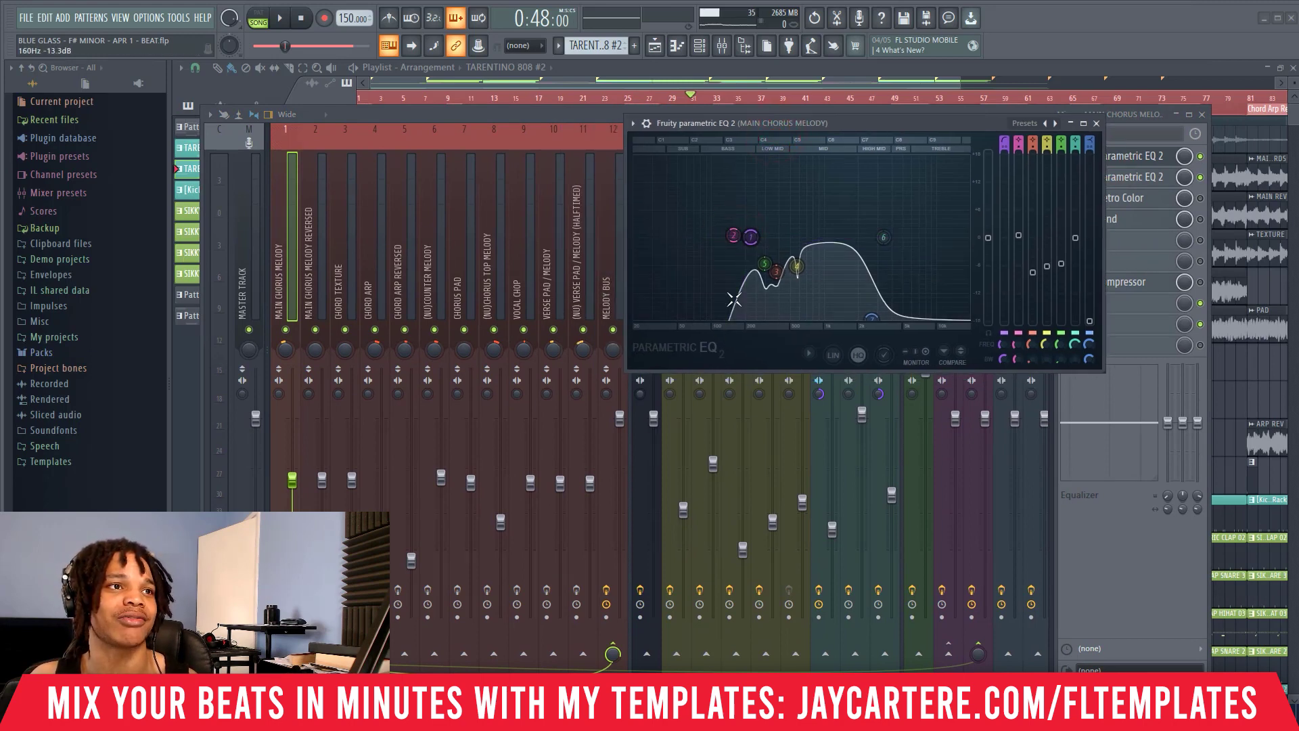
{"action": "left_click_drag", "start_coordinate": [751, 243], "coordinate": [761, 245]}
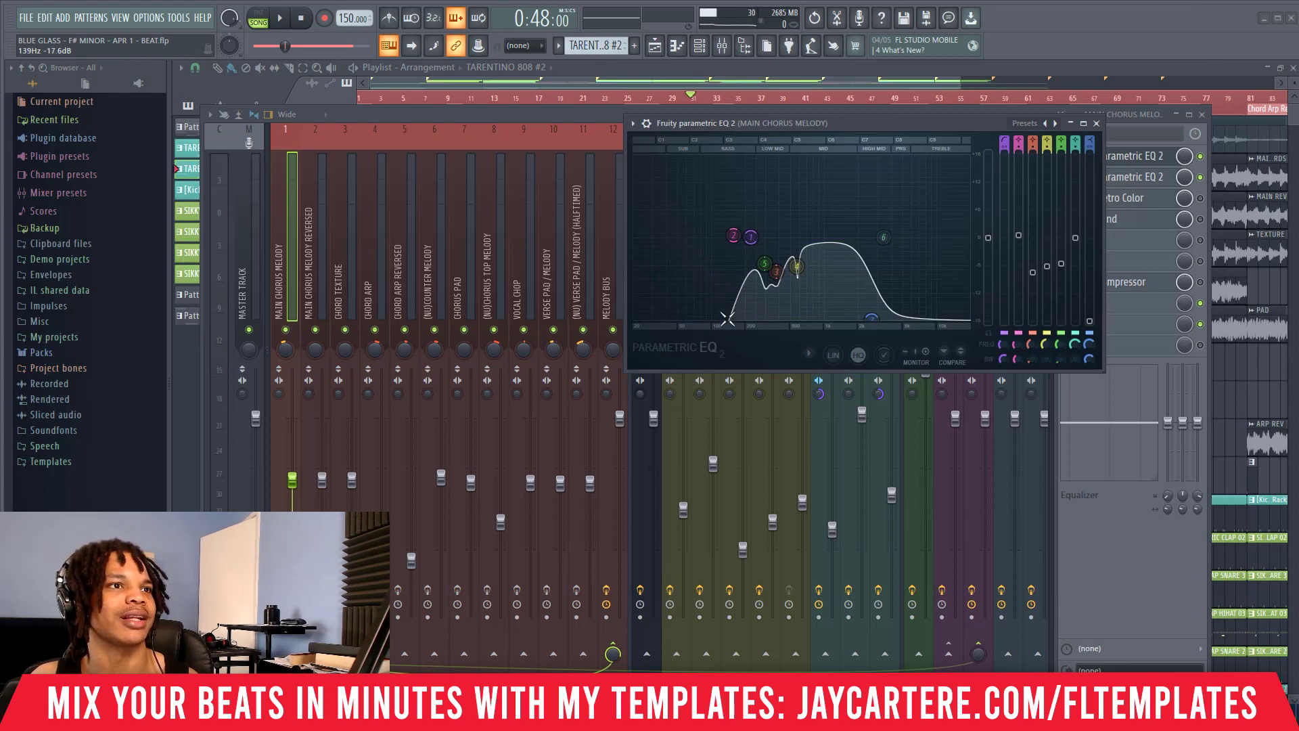
{"action": "left_click", "coordinate": [1097, 124]}
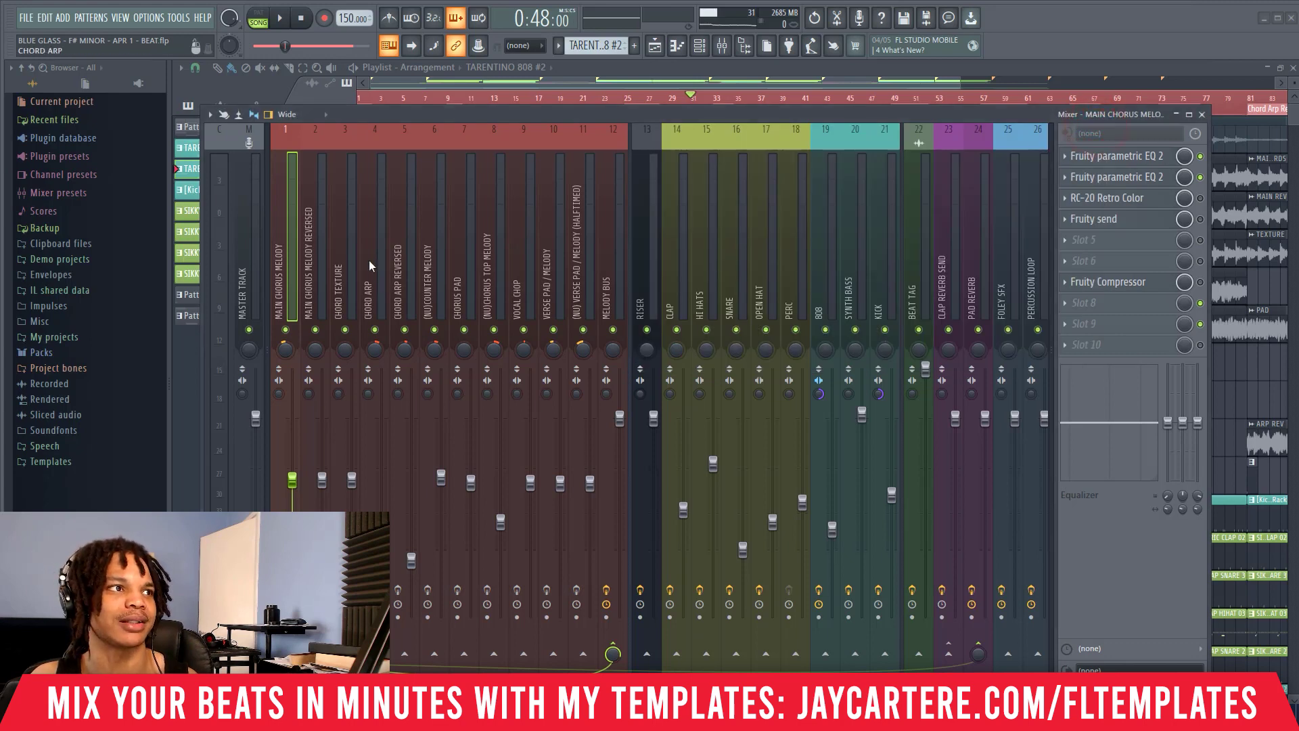
- Inspect the first Fruity parametric EQ 2 curve on the CHORD ARP mixer track and close it
{"action": "left_click", "coordinate": [370, 266]}
{"action": "left_click", "coordinate": [1096, 157]}
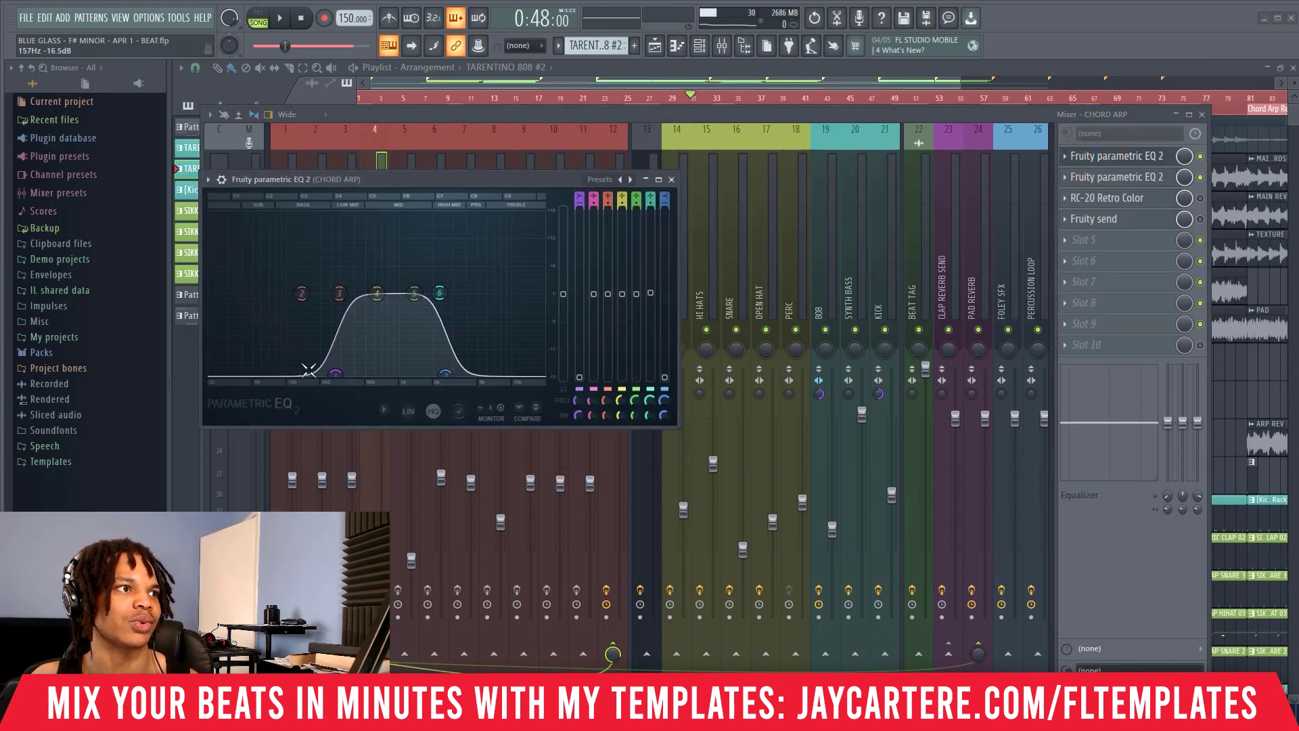
{"action": "left_click", "coordinate": [672, 179]}
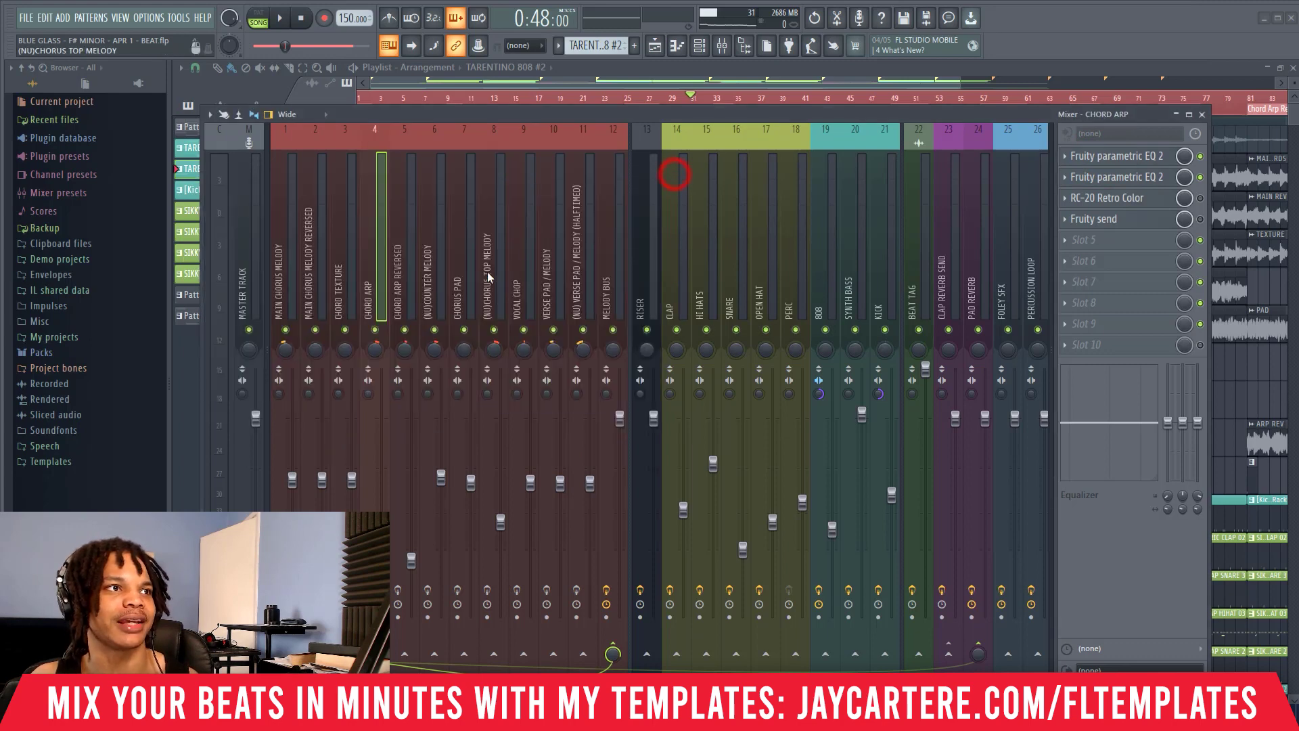
- Inspect the Fruity parametric EQ 2 curve on the VOCAL CHOP mixer track and close it
{"action": "left_click", "coordinate": [487, 268]}
{"action": "left_click", "coordinate": [1096, 157]}
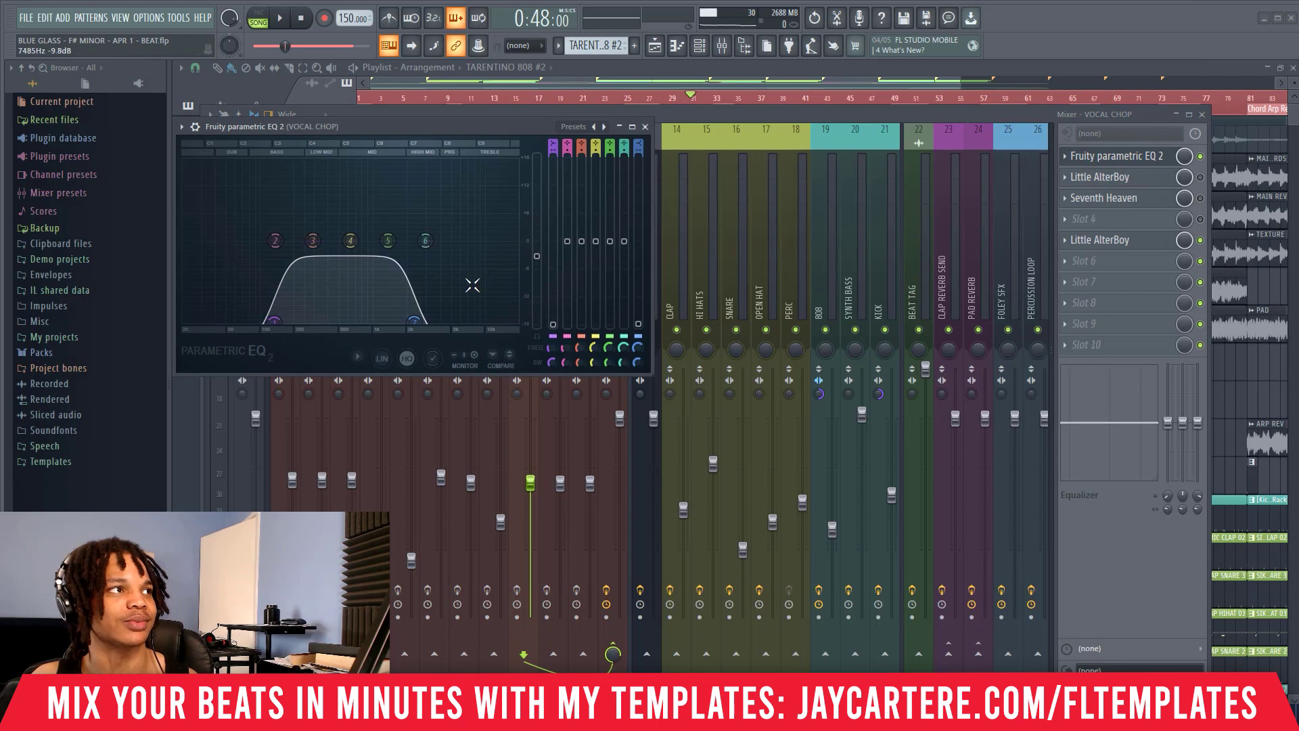
{"action": "left_click", "coordinate": [646, 128]}
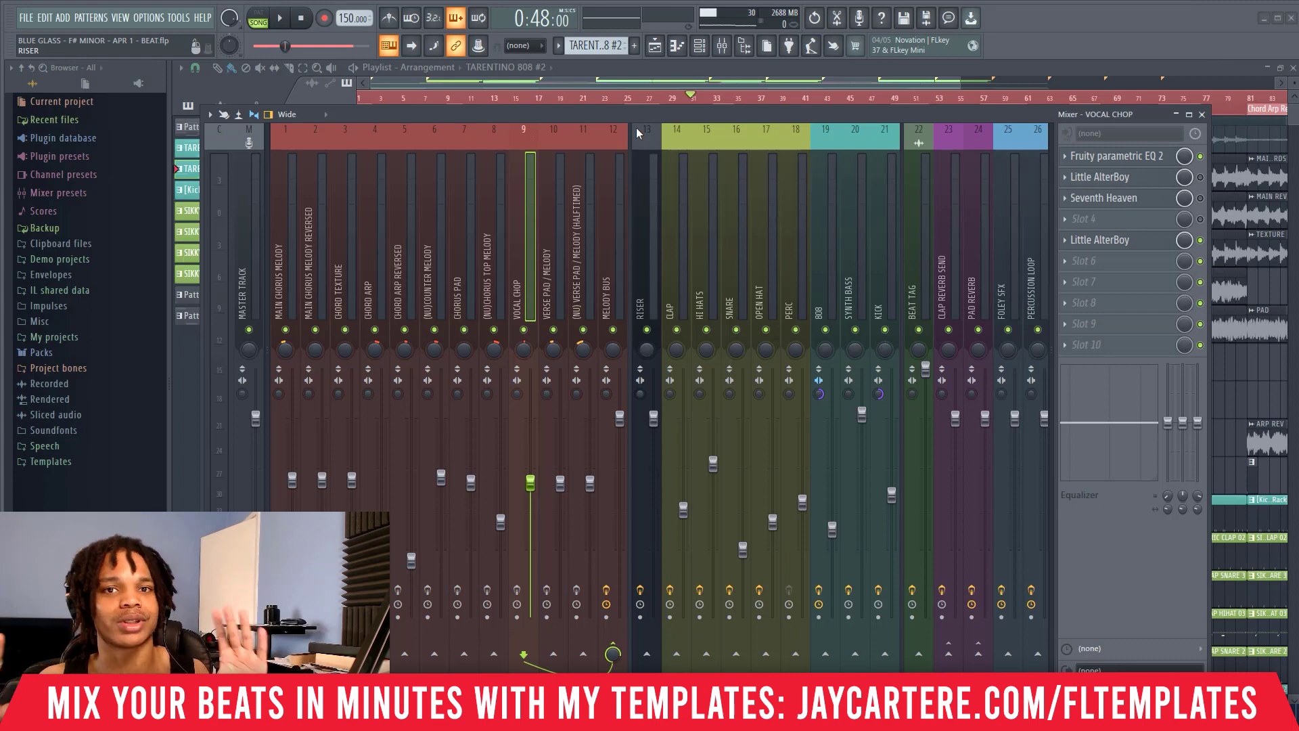
- Select the MAIN CHORUS MELODY mixer track and move the Mixer aside to uncover the Channel rack
{"action": "left_click", "coordinate": [640, 129]}
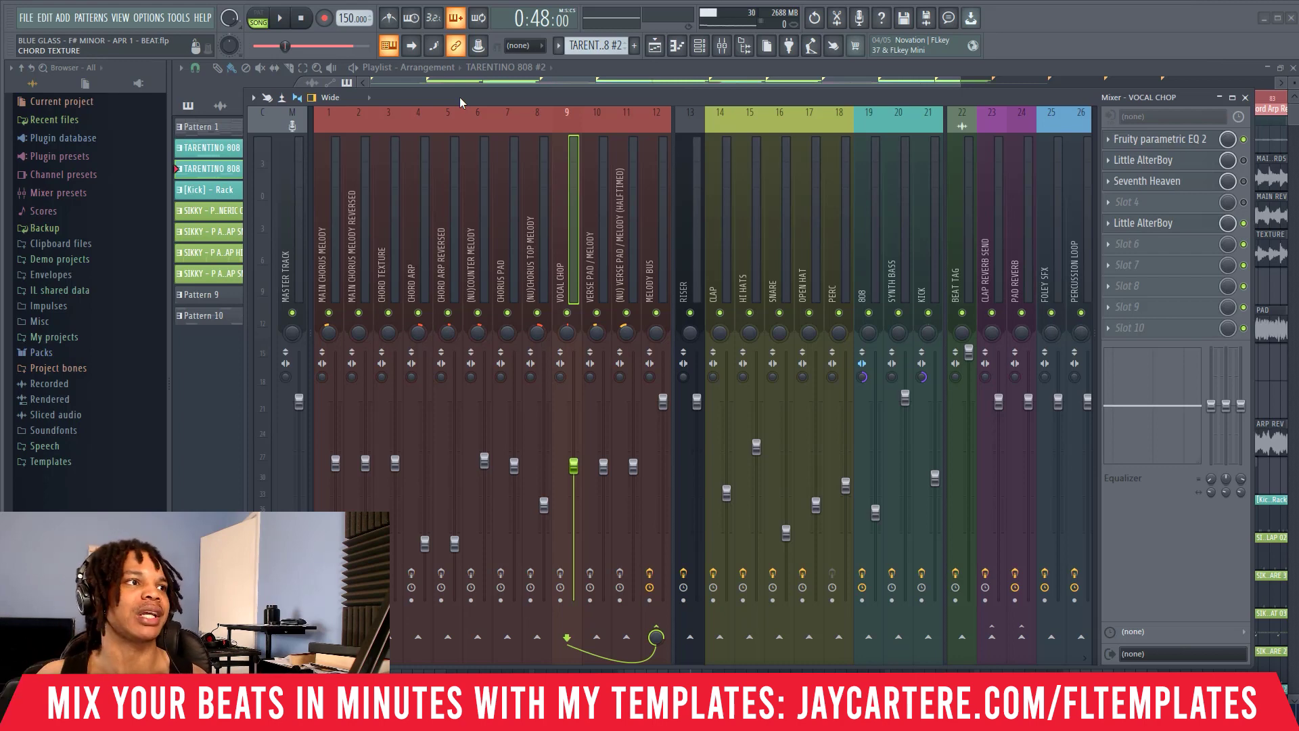
{"action": "left_click", "coordinate": [325, 247]}
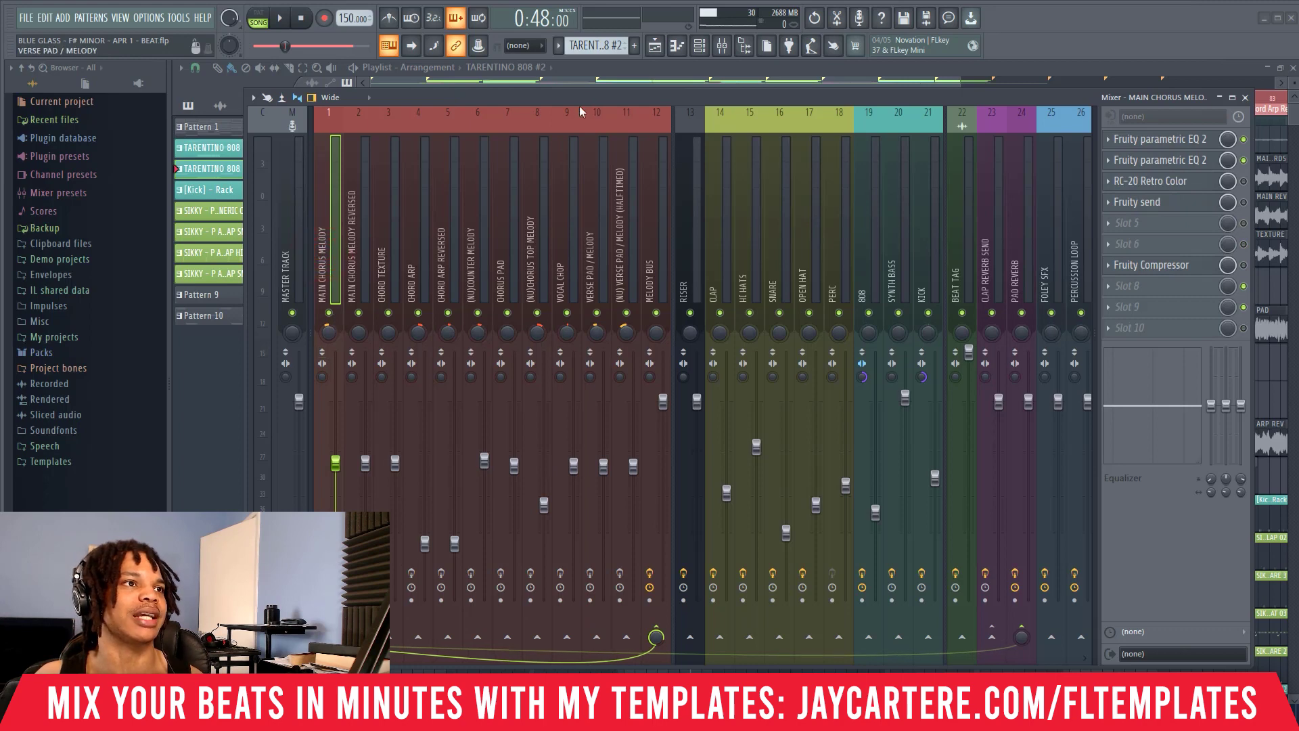
{"action": "left_click_drag", "start_coordinate": [583, 96], "coordinate": [620, 97]}
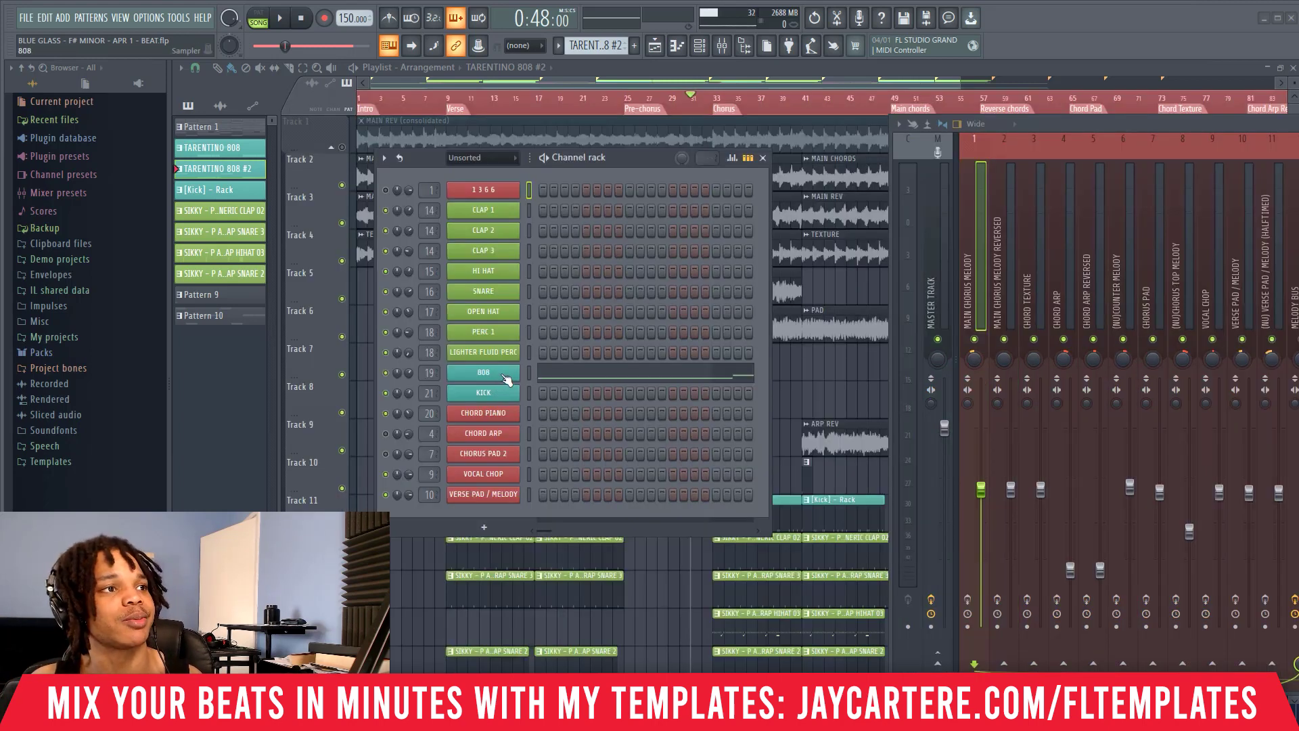
- Open the 808 channel in the Piano roll and show its full eight-bar pattern, including the high slide notes
{"action": "right_click", "coordinate": [506, 379]}
{"action": "left_click", "coordinate": [564, 371]}
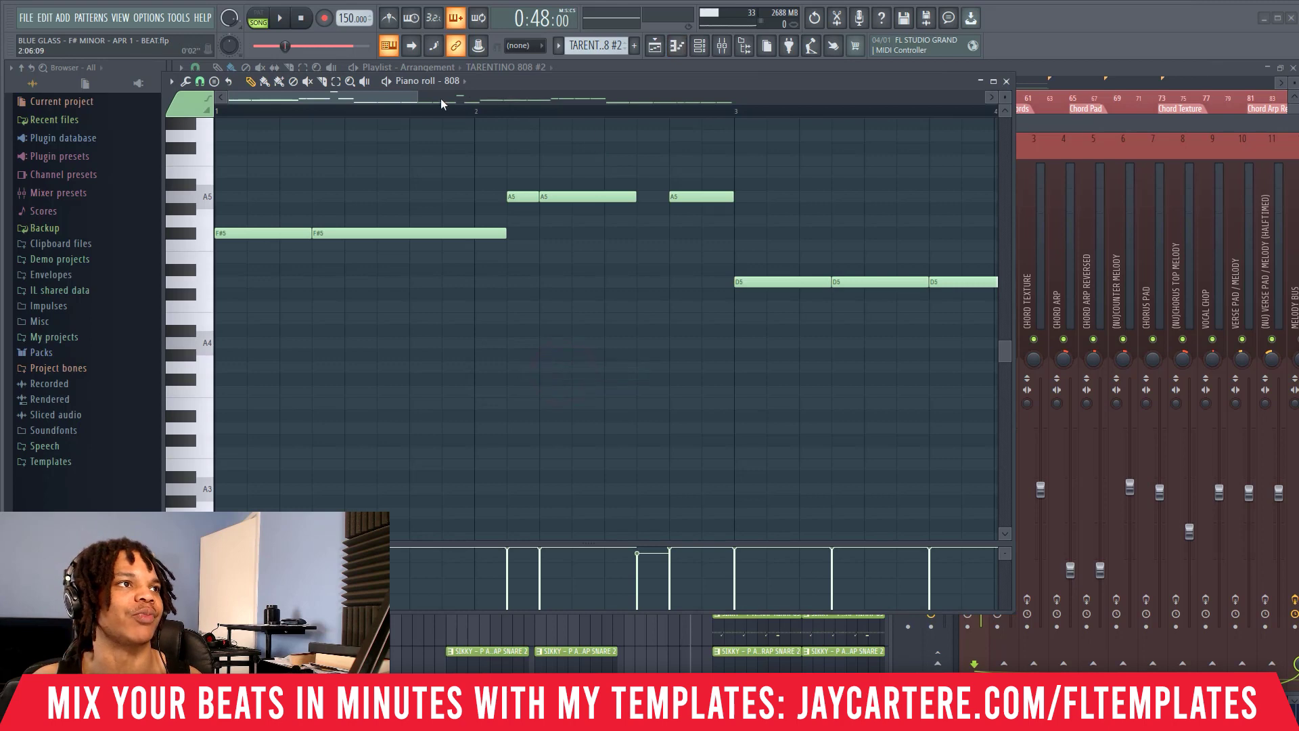
{"action": "left_click_drag", "start_coordinate": [441, 103], "coordinate": [449, 134]}
{"action": "scroll", "coordinate": [609, 209], "scroll_direction": "up", "scroll_amount": 2}
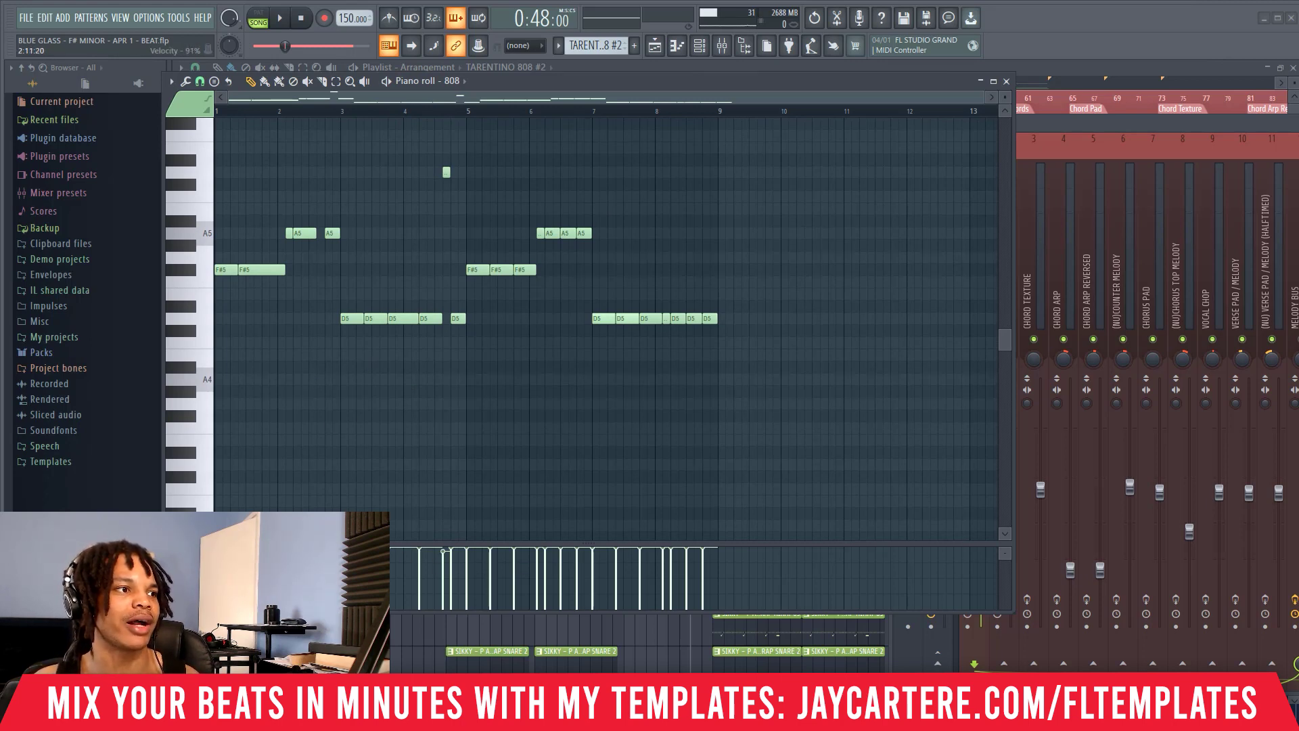
{"action": "scroll", "coordinate": [310, 368], "scroll_direction": "up", "scroll_amount": 6}
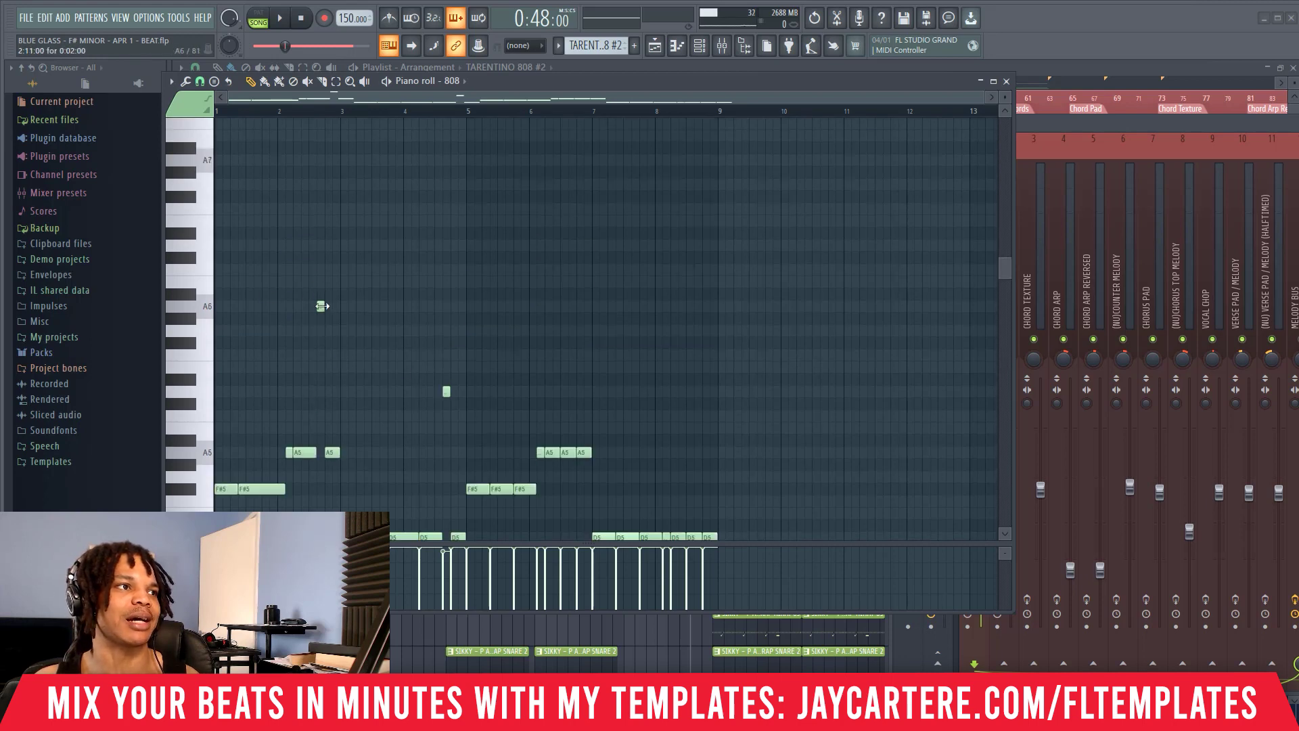
{"action": "scroll", "coordinate": [341, 318], "scroll_direction": "down", "scroll_amount": 3}
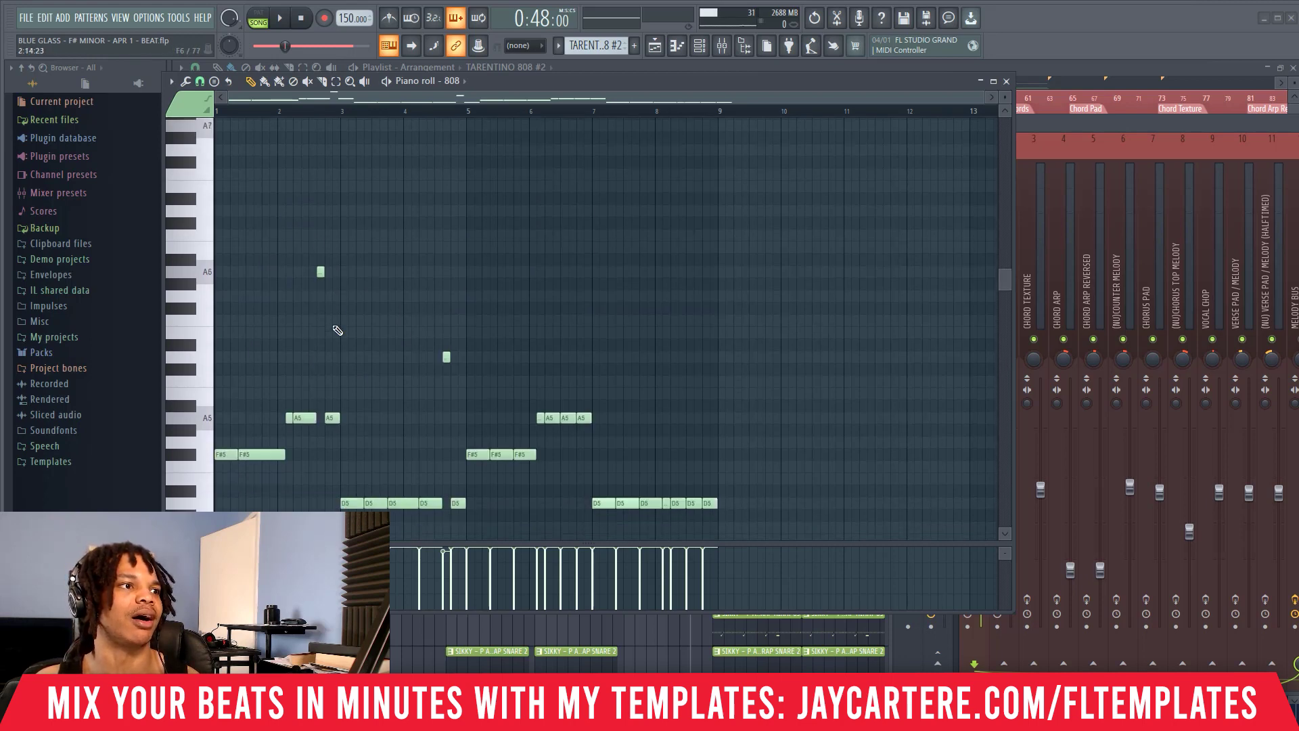
- Play the chorus twice from 1:04:00 while following the 808 notes in the Piano roll
{"action": "key", "text": "space"}
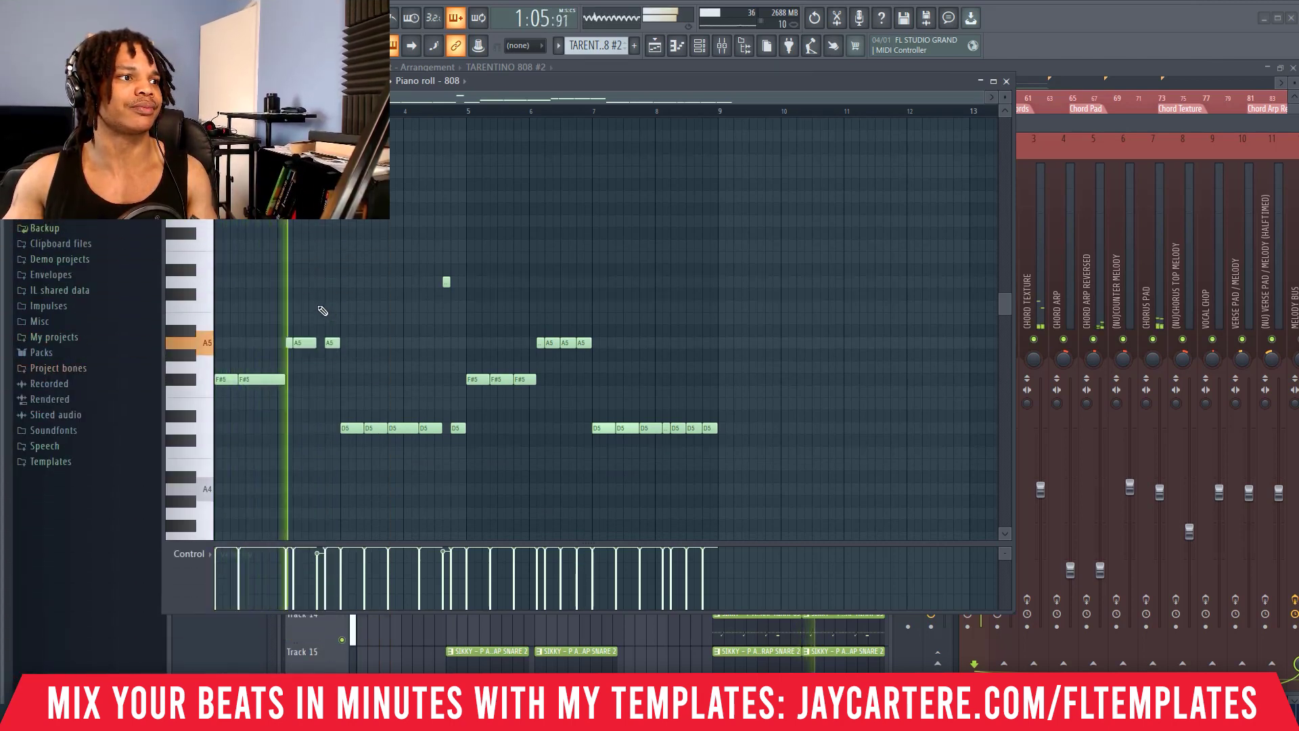
{"action": "key", "text": "space"}
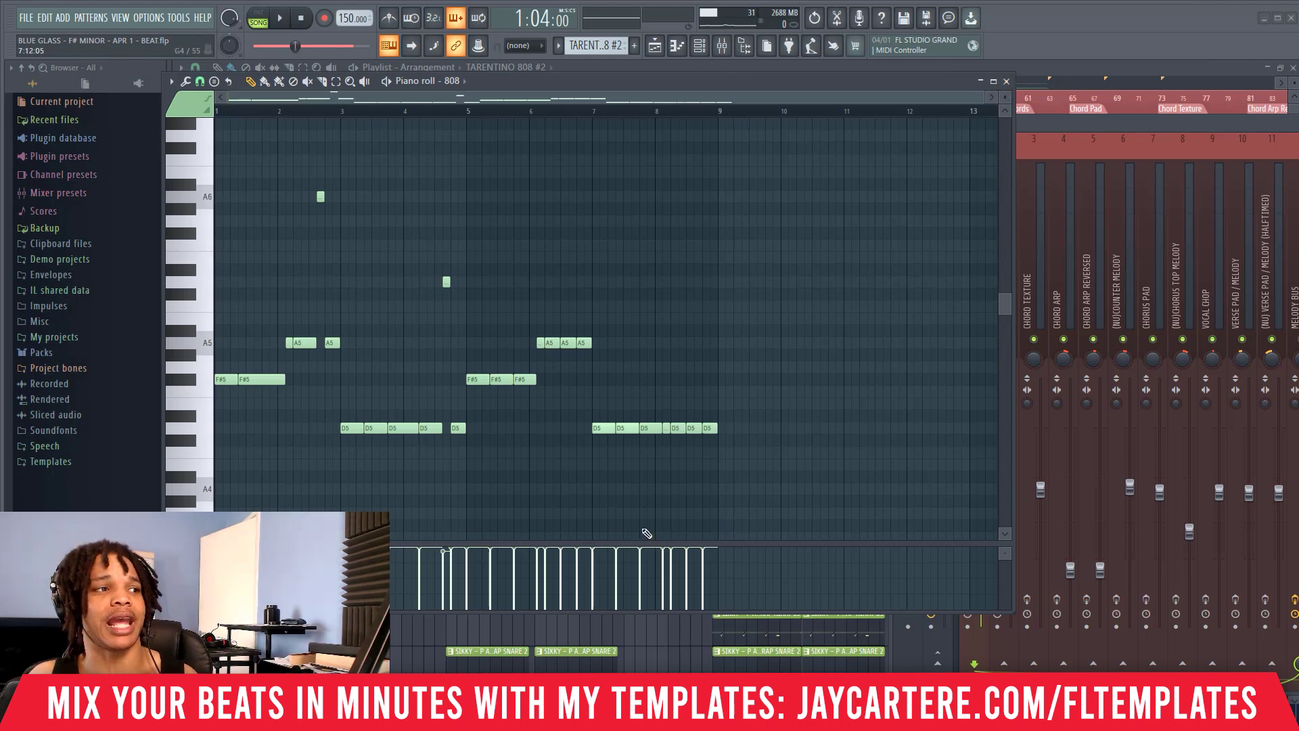
{"action": "mouse_move", "coordinate": [699, 561]}
{"action": "left_mouse_down"}
{"action": "mouse_move", "coordinate": [624, 561]}
{"action": "mouse_move", "coordinate": [623, 543]}
{"action": "mouse_move", "coordinate": [738, 529]}
{"action": "left_mouse_up"}
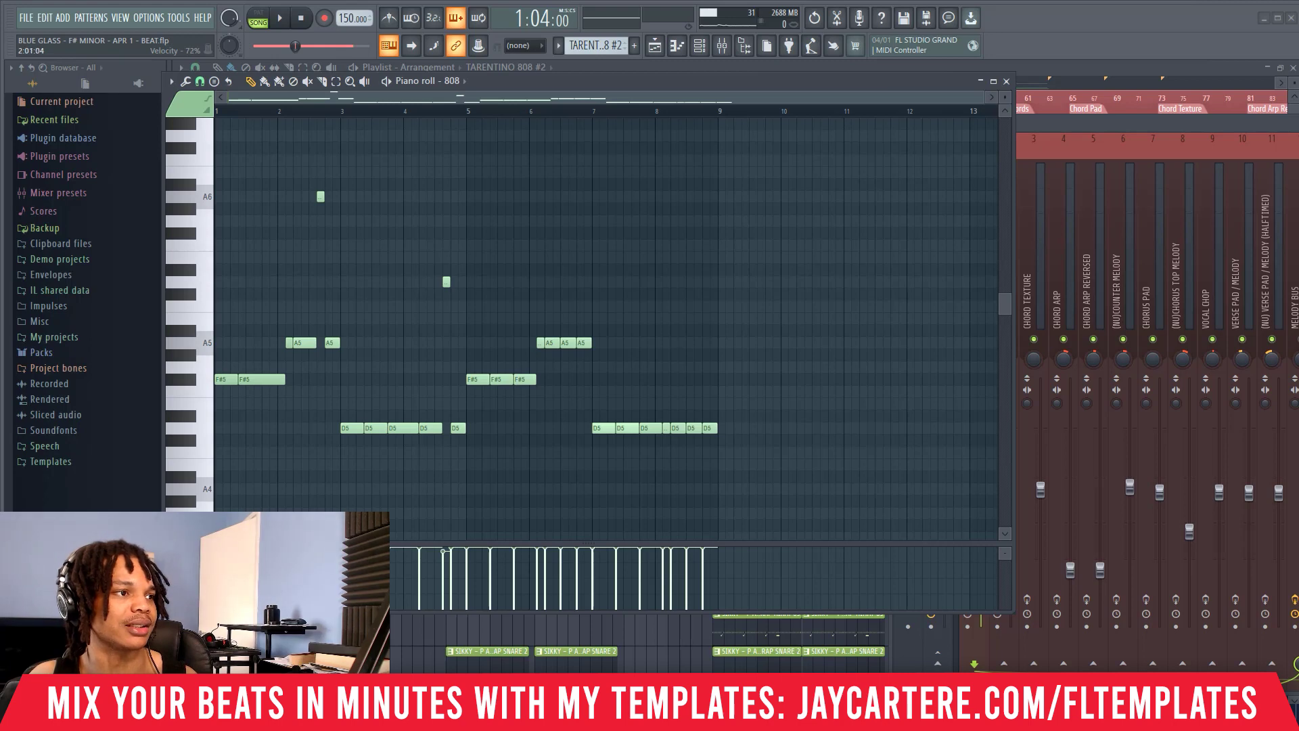
{"action": "left_click", "coordinate": [396, 106]}
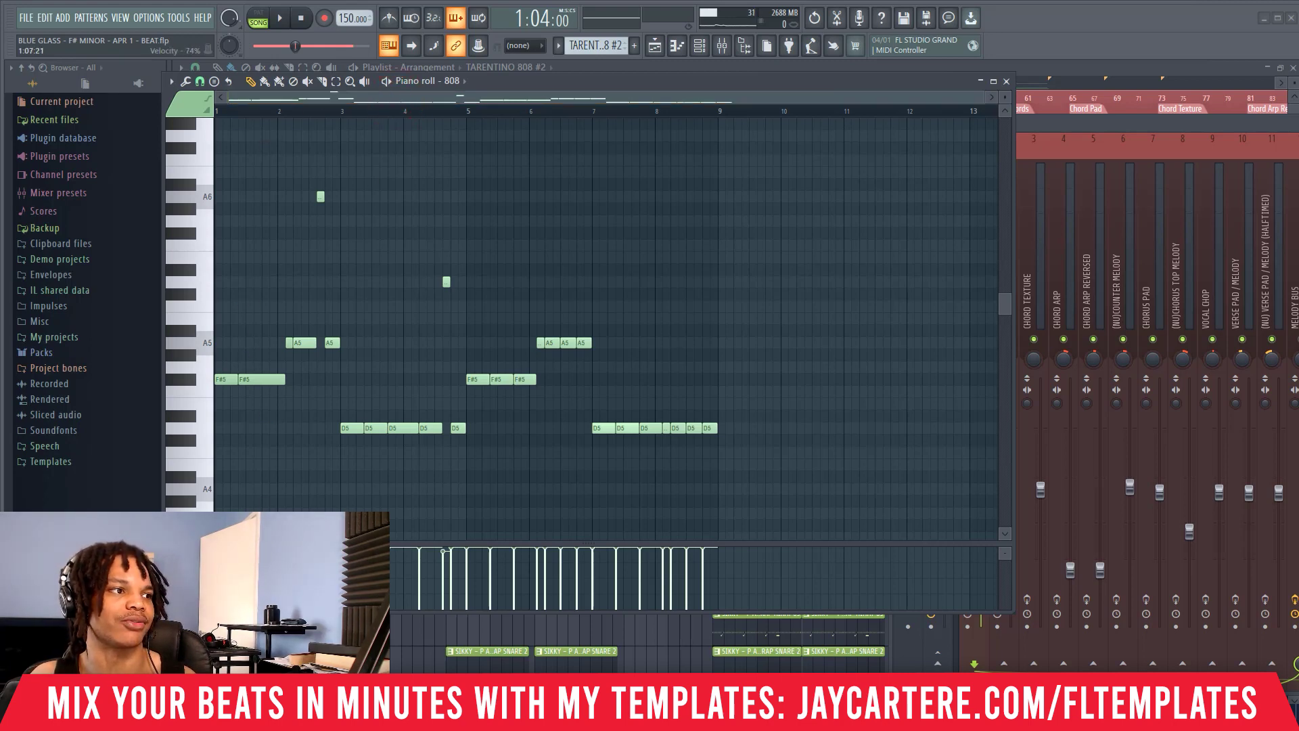
{"action": "key", "text": "space"}
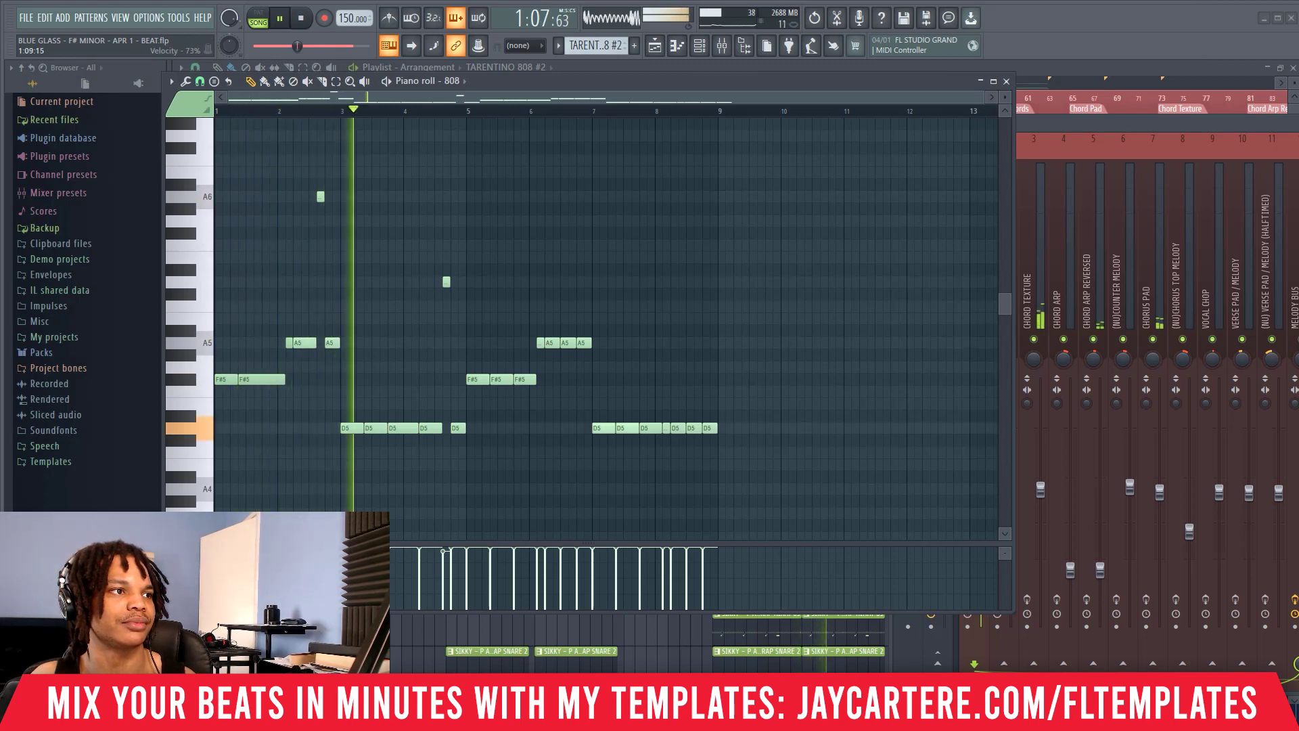
{"action": "key", "text": "space"}
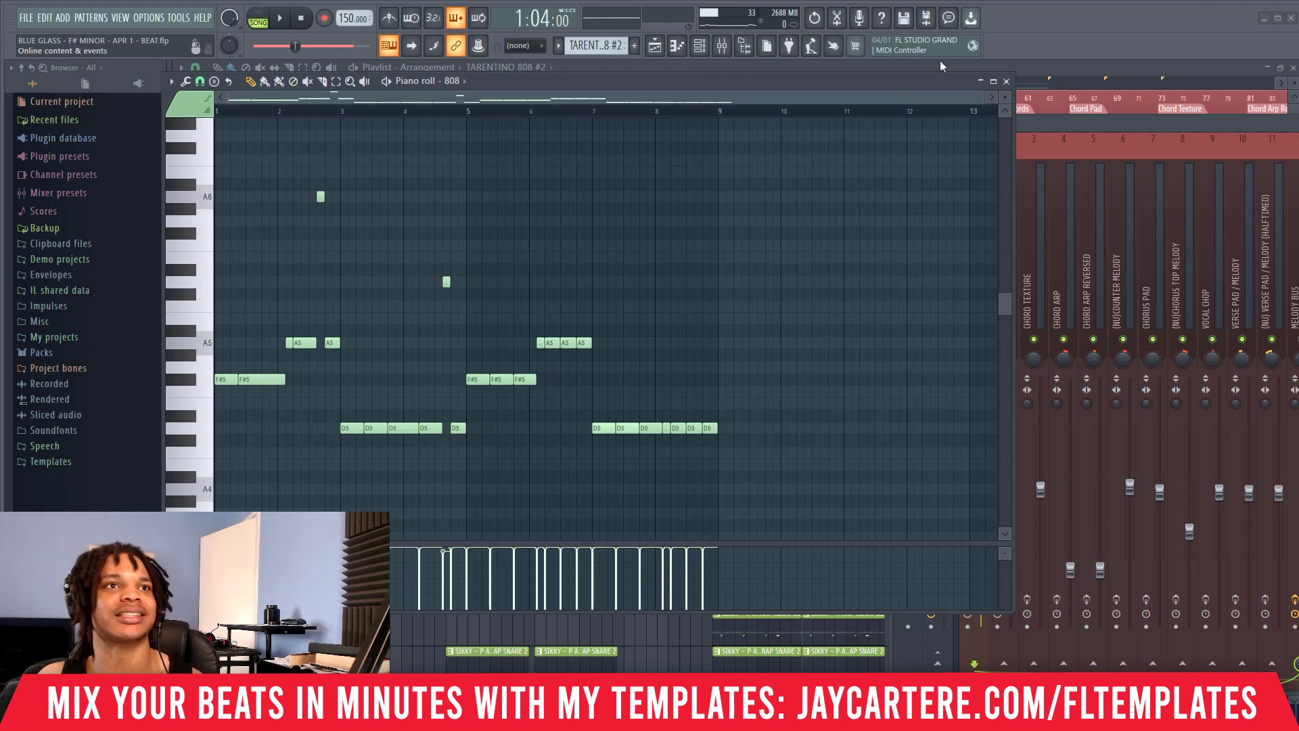
- Close the 808 Piano roll and rearrange the Channel rack and Mixer to show all tracks and the 808 effect slots
{"action": "left_click", "coordinate": [1075, 124]}
{"action": "left_click", "coordinate": [939, 651]}
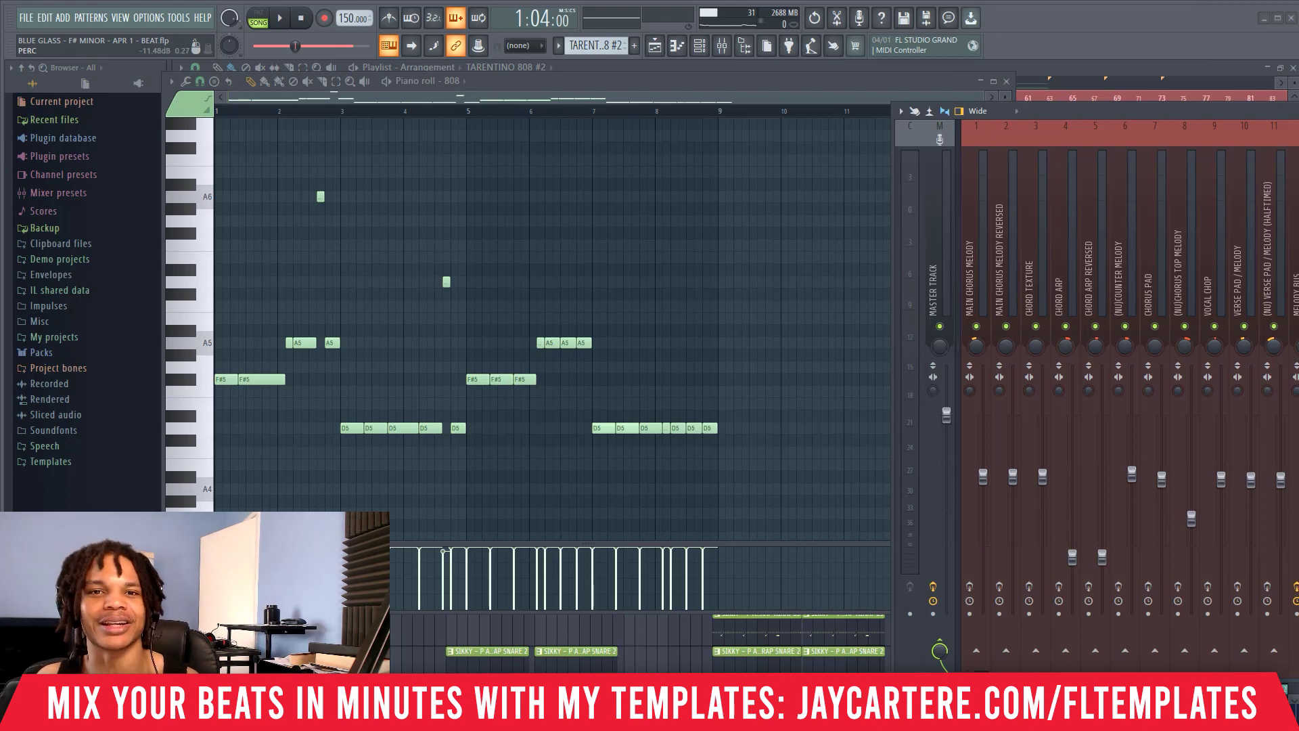
{"action": "left_click", "coordinate": [1008, 81]}
{"action": "left_click_drag", "start_coordinate": [1138, 124], "coordinate": [1091, 123]}
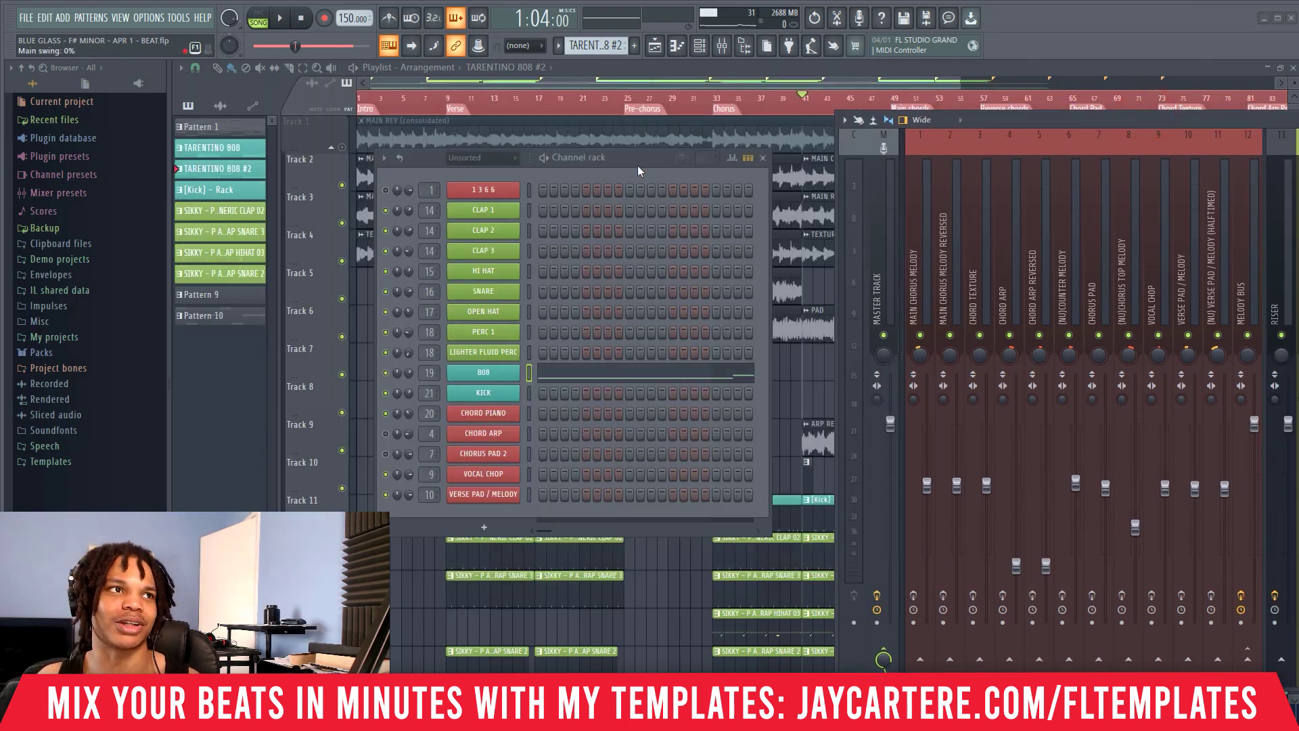
{"action": "left_click_drag", "start_coordinate": [639, 158], "coordinate": [591, 150]}
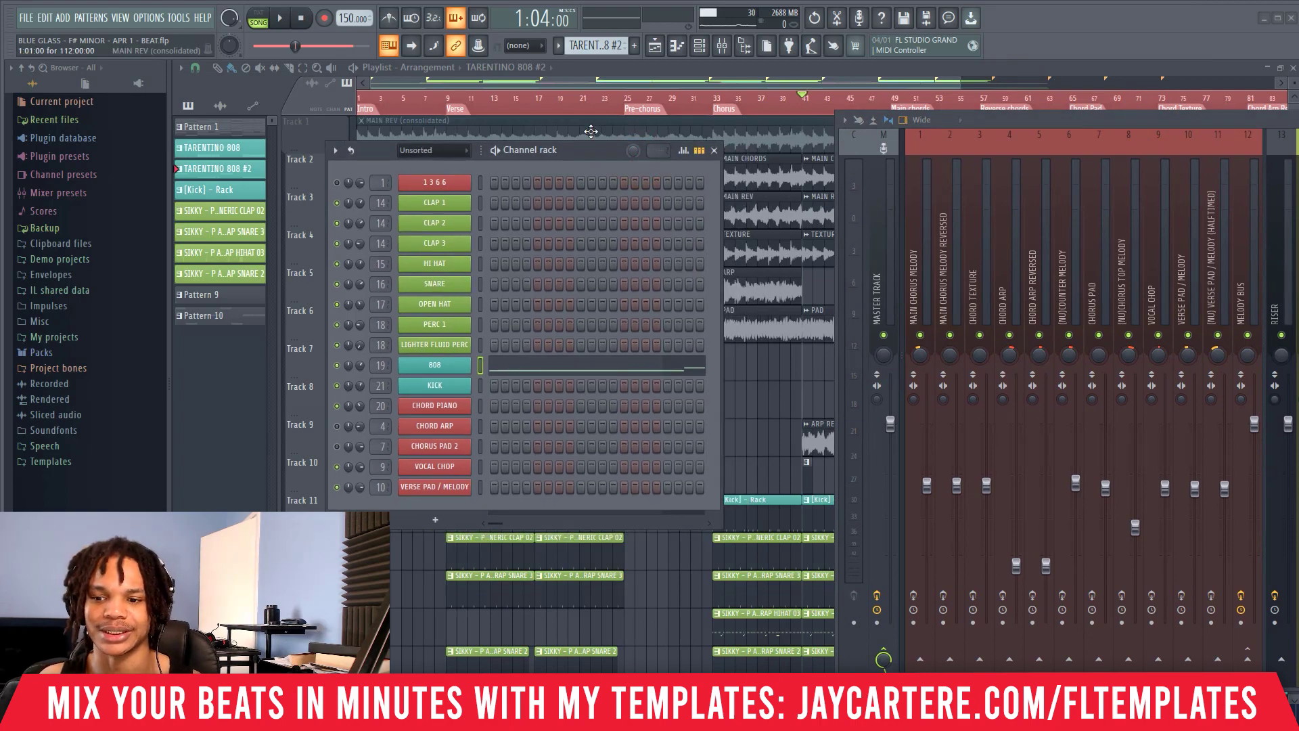
{"action": "left_click_drag", "start_coordinate": [1143, 118], "coordinate": [444, 93]}
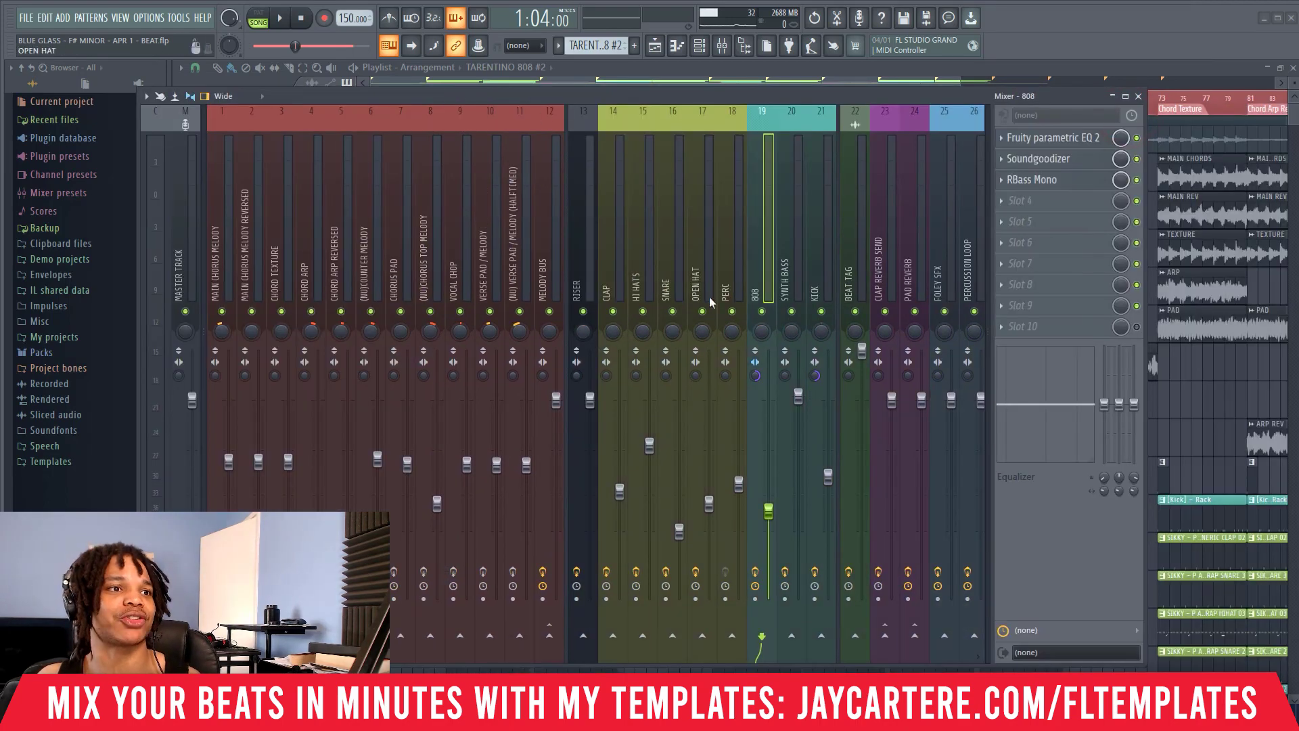
- Open the 808 track's Fruity parametric EQ 2, play the chorus from 1:04:00 to watch its spectrum and low-pass curve, and close it
{"action": "left_click", "coordinate": [1066, 137]}
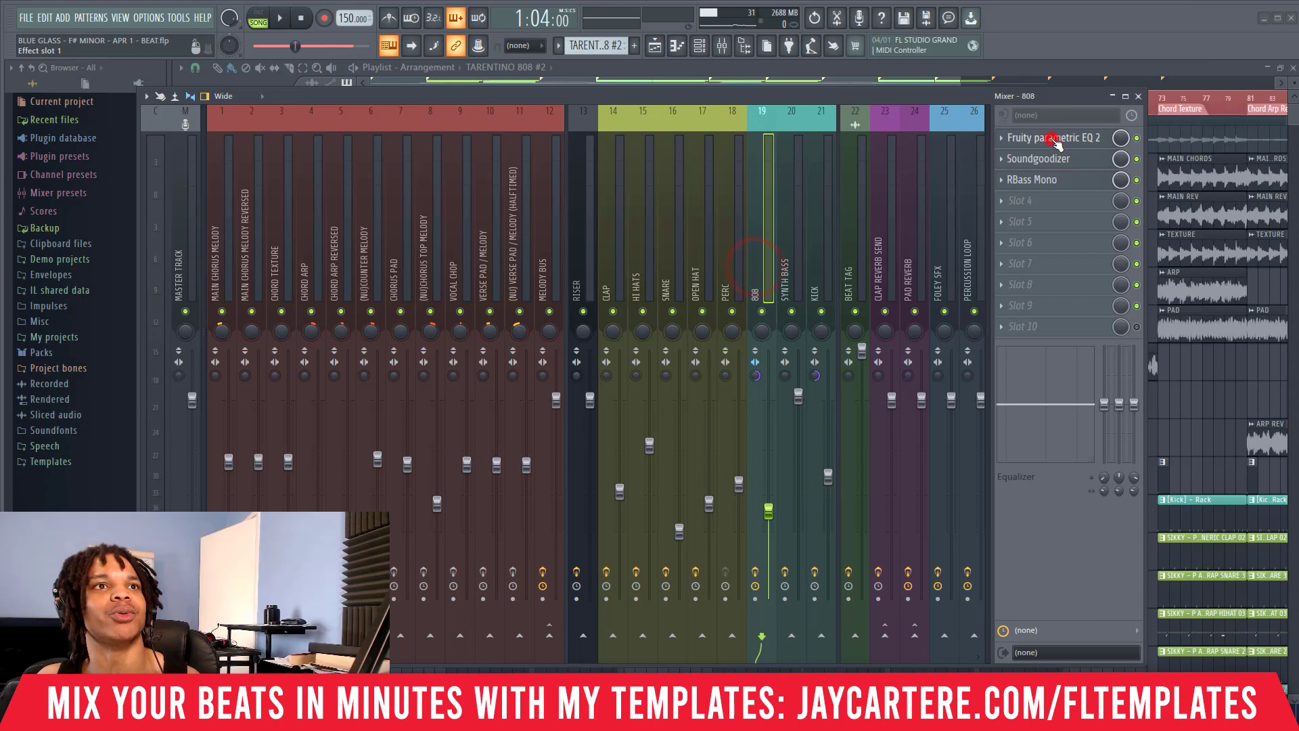
{"action": "left_click_drag", "start_coordinate": [493, 95], "coordinate": [727, 127]}
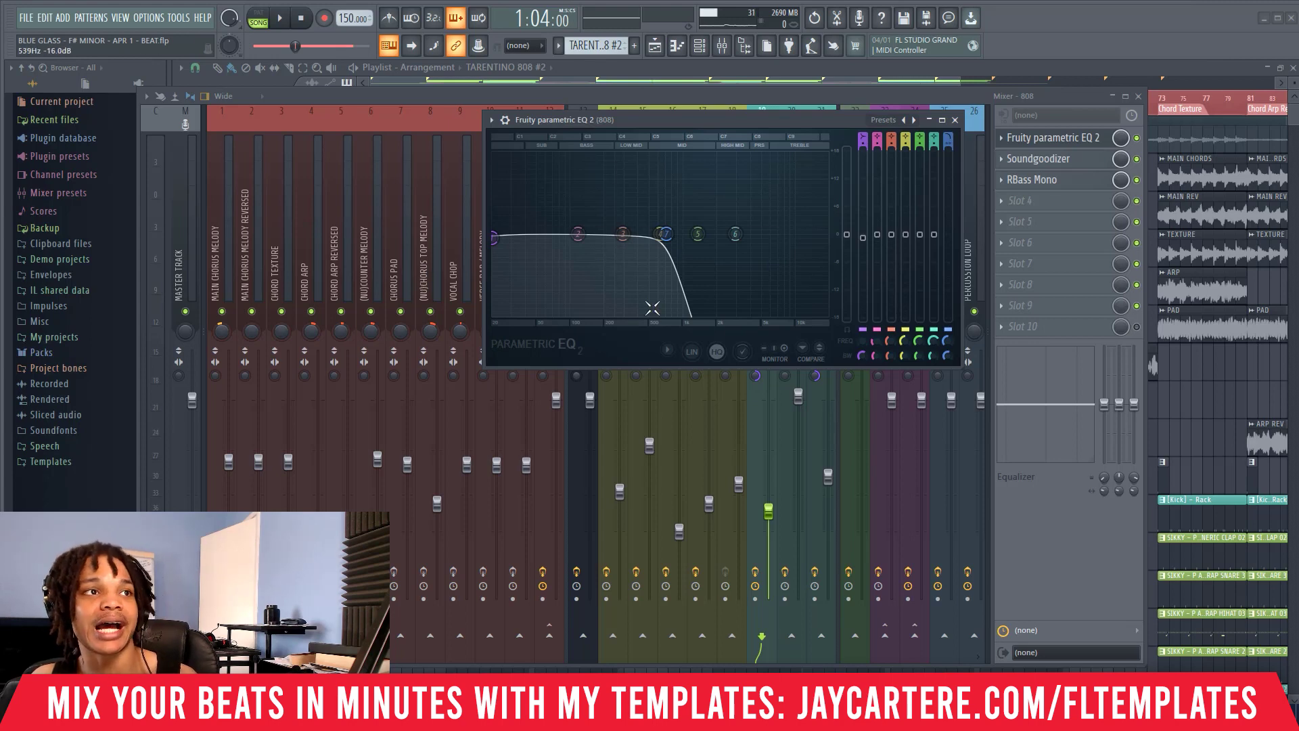
{"action": "key", "text": "space"}
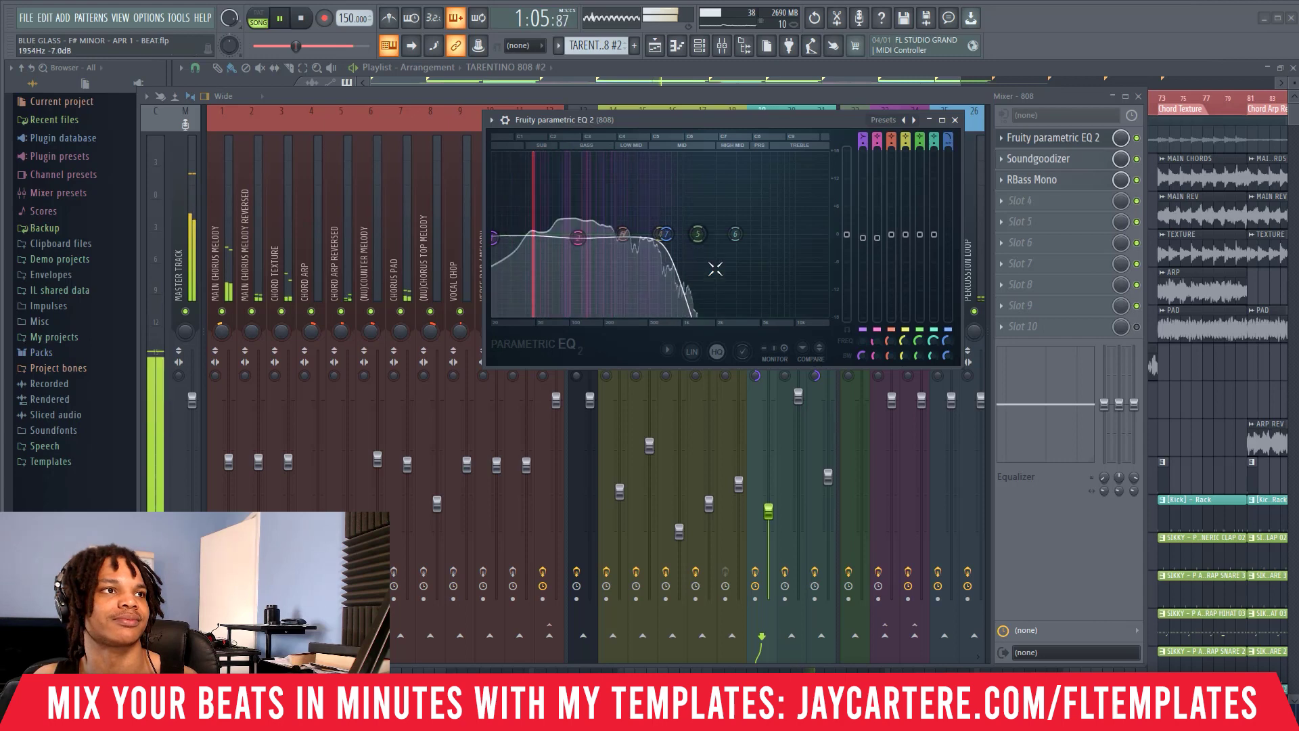
{"action": "key", "text": "space"}
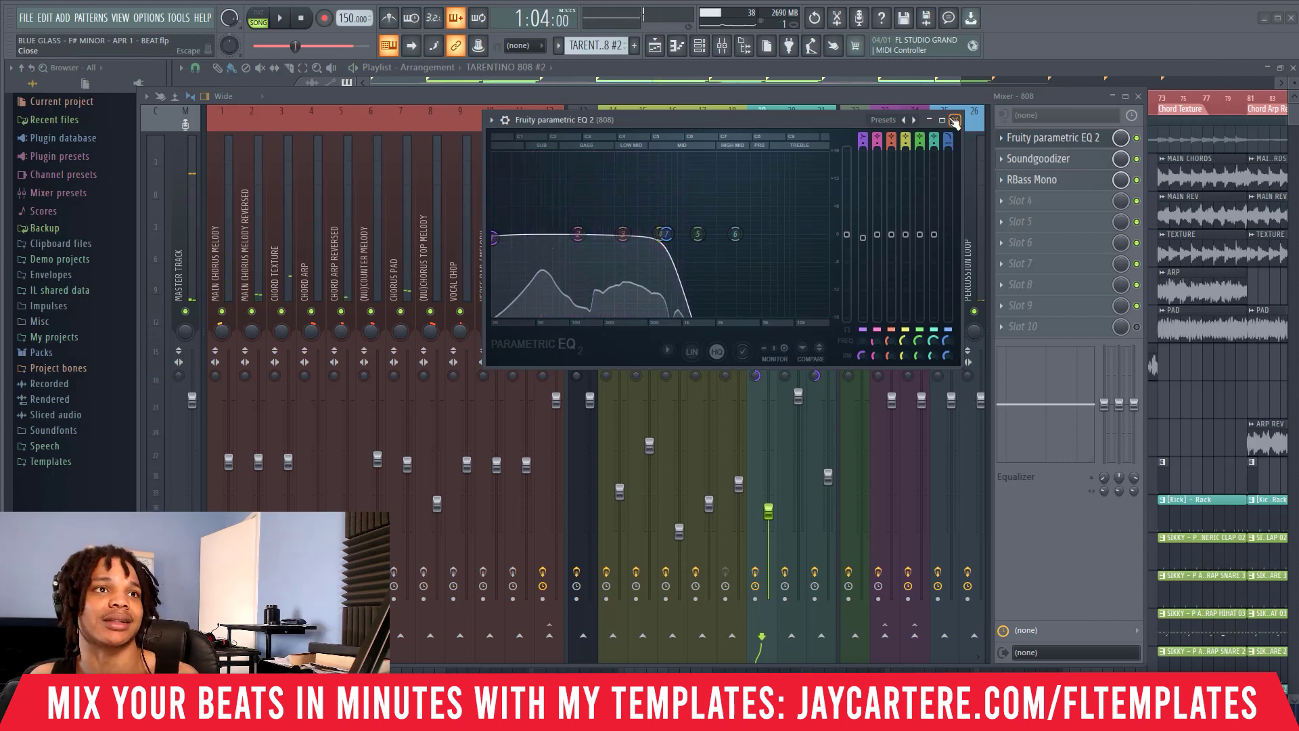
{"action": "left_click", "coordinate": [955, 120]}
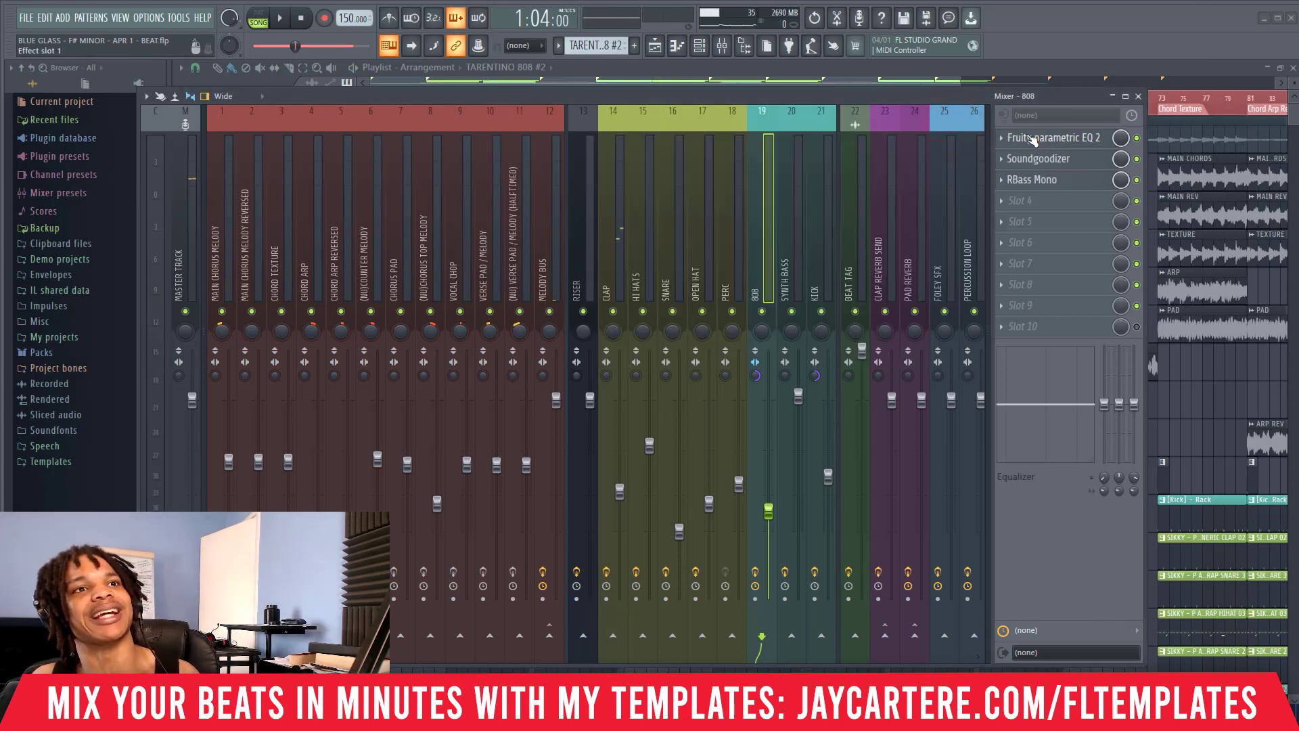
- Inspect the 808 track's Soundgoodizer and bypass RBass Mono, Soundgoodizer and Fruity parametric EQ 2 for an unprocessed comparison
{"action": "left_click", "coordinate": [1042, 160]}
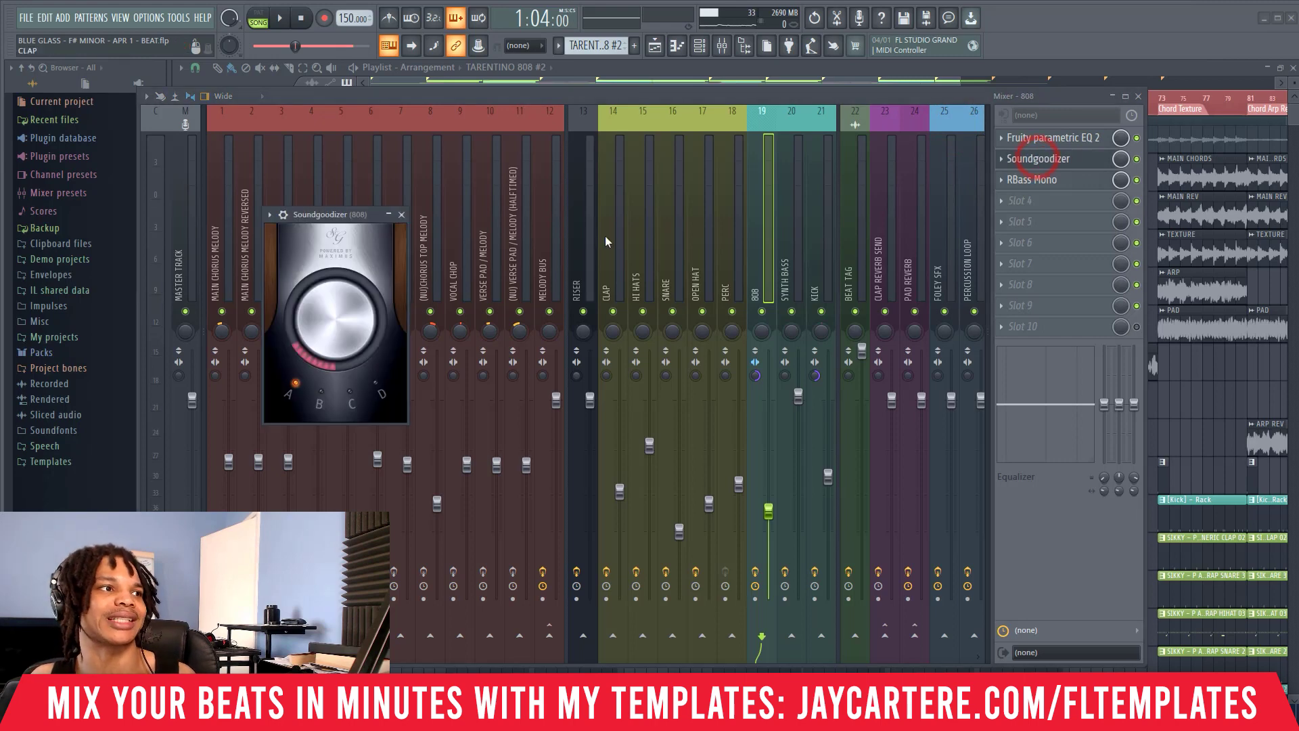
{"action": "left_click_drag", "start_coordinate": [342, 220], "coordinate": [369, 201]}
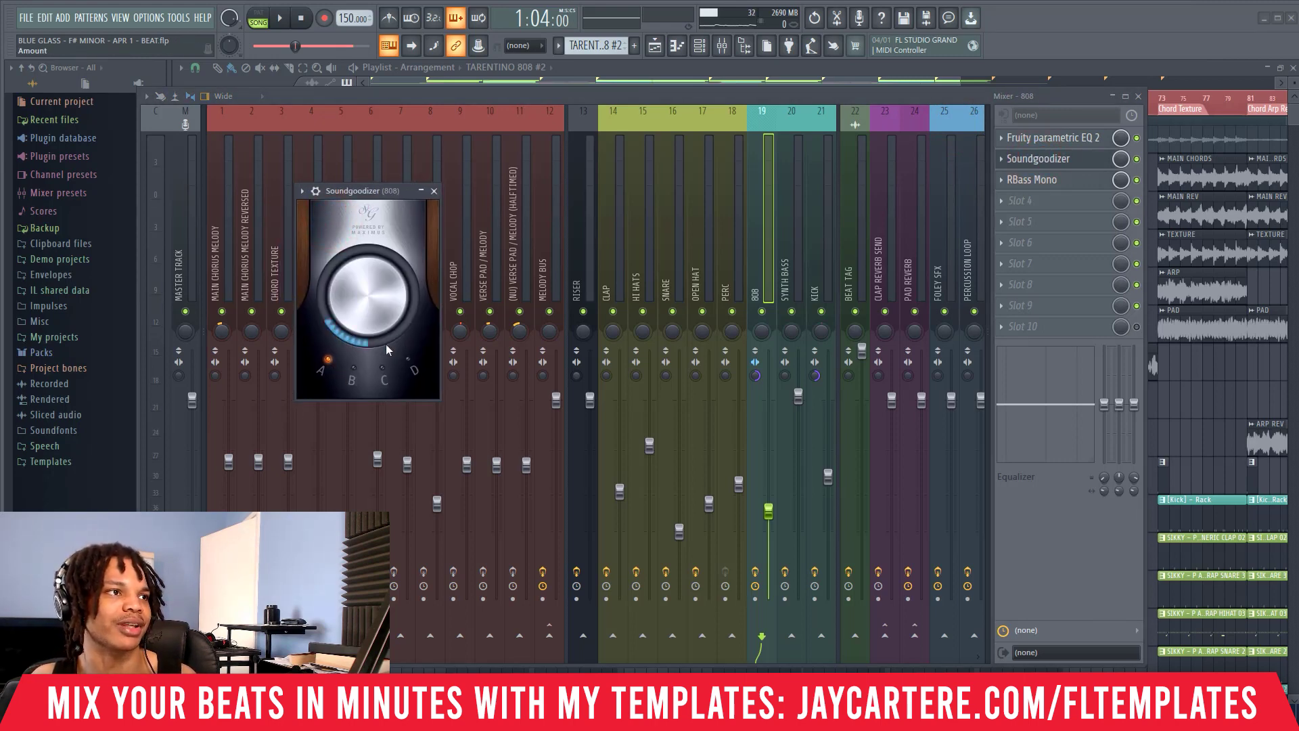
{"action": "left_click", "coordinate": [1137, 181]}
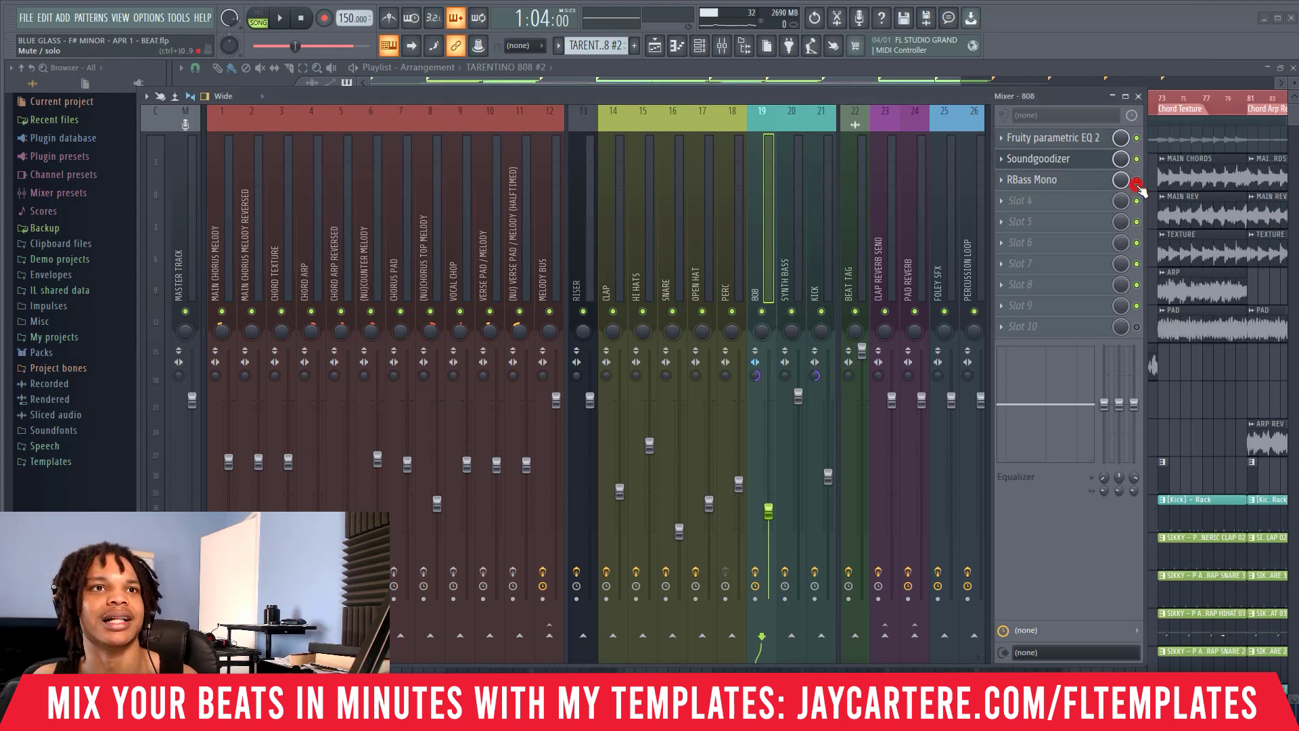
{"action": "left_click", "coordinate": [1137, 159]}
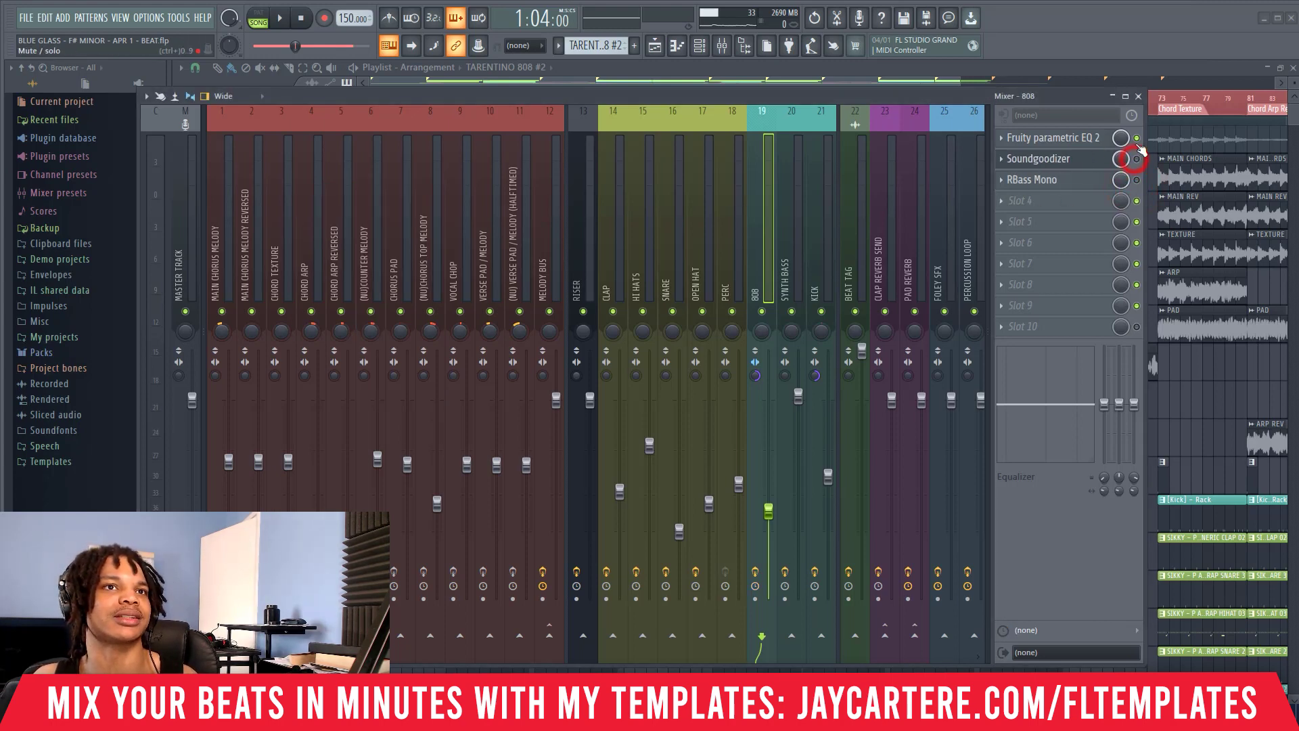
{"action": "left_click", "coordinate": [1137, 138]}
- Set the song position to bar 17 in the verse and rearrange the windows so the Mixer shows every track and the 808 slots
{"action": "left_click_drag", "start_coordinate": [822, 98], "coordinate": [1057, 393]}
{"action": "key", "text": "F6"}
{"action": "left_click", "coordinate": [533, 100]}
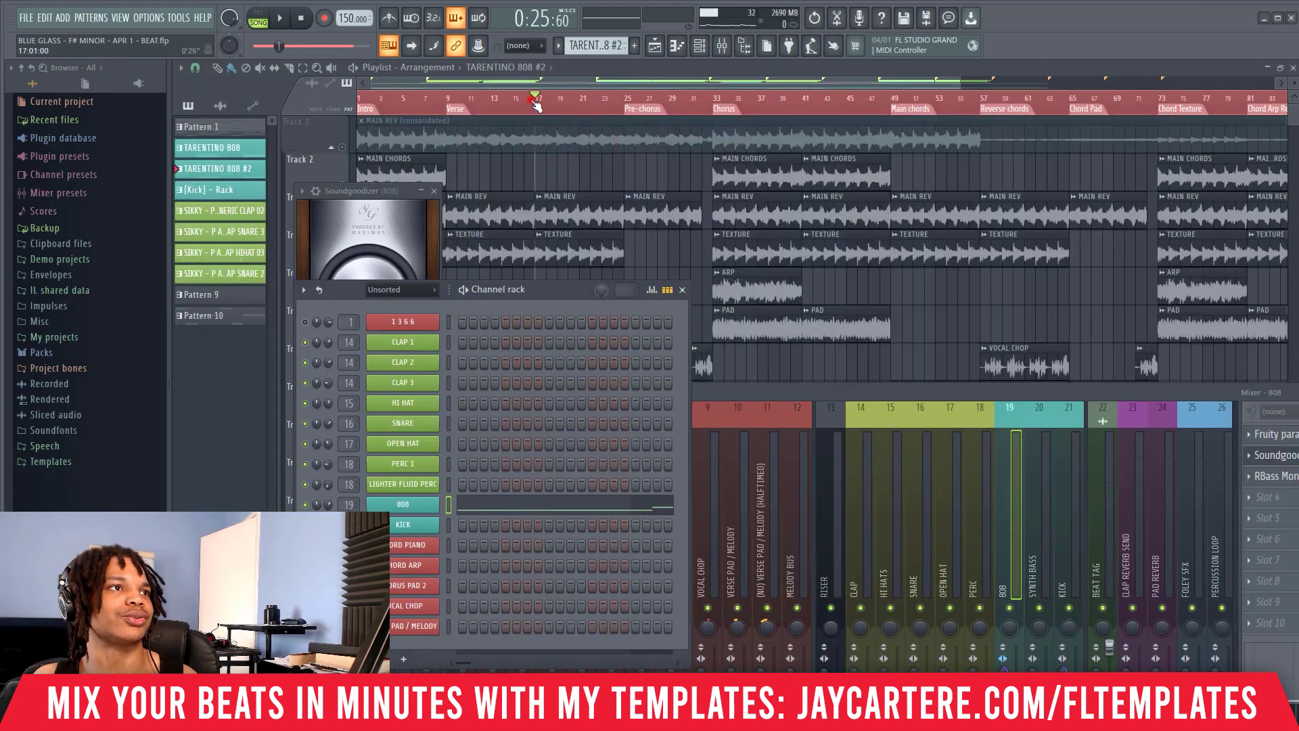
{"action": "left_click_drag", "start_coordinate": [539, 303], "coordinate": [489, 207]}
{"action": "left_click_drag", "start_coordinate": [760, 399], "coordinate": [602, 153]}
- Play the verse from 0:25:60 with all 808 effects bypassed and again with only Fruity parametric EQ 2 enabled
{"action": "key", "text": "space"}
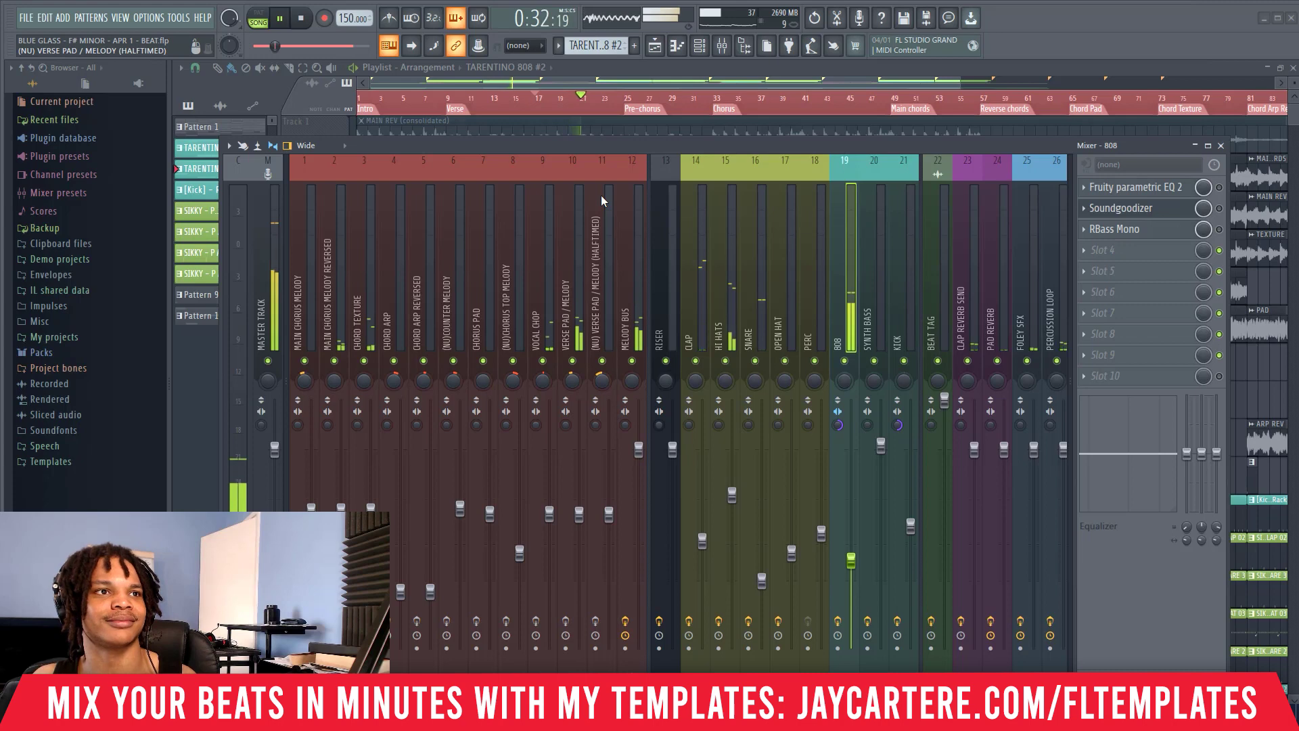
{"action": "key", "text": "space"}
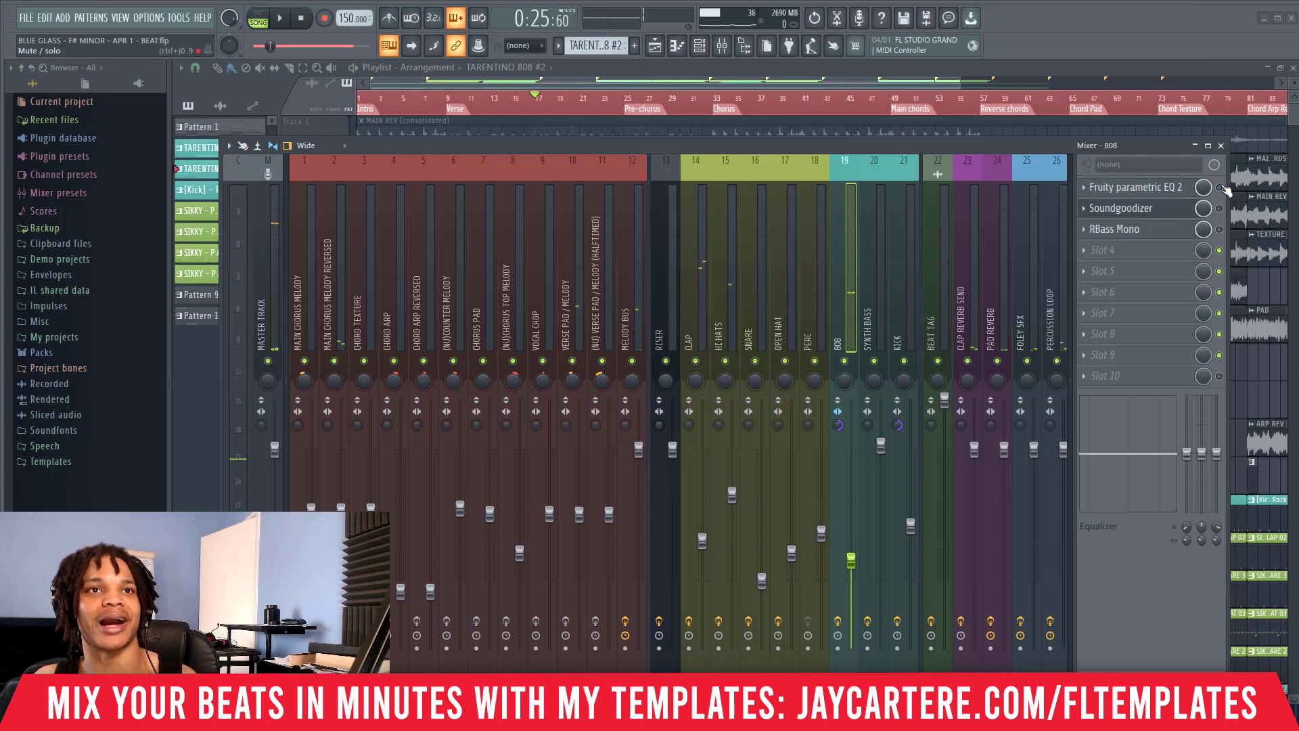
{"action": "key", "text": "space"}
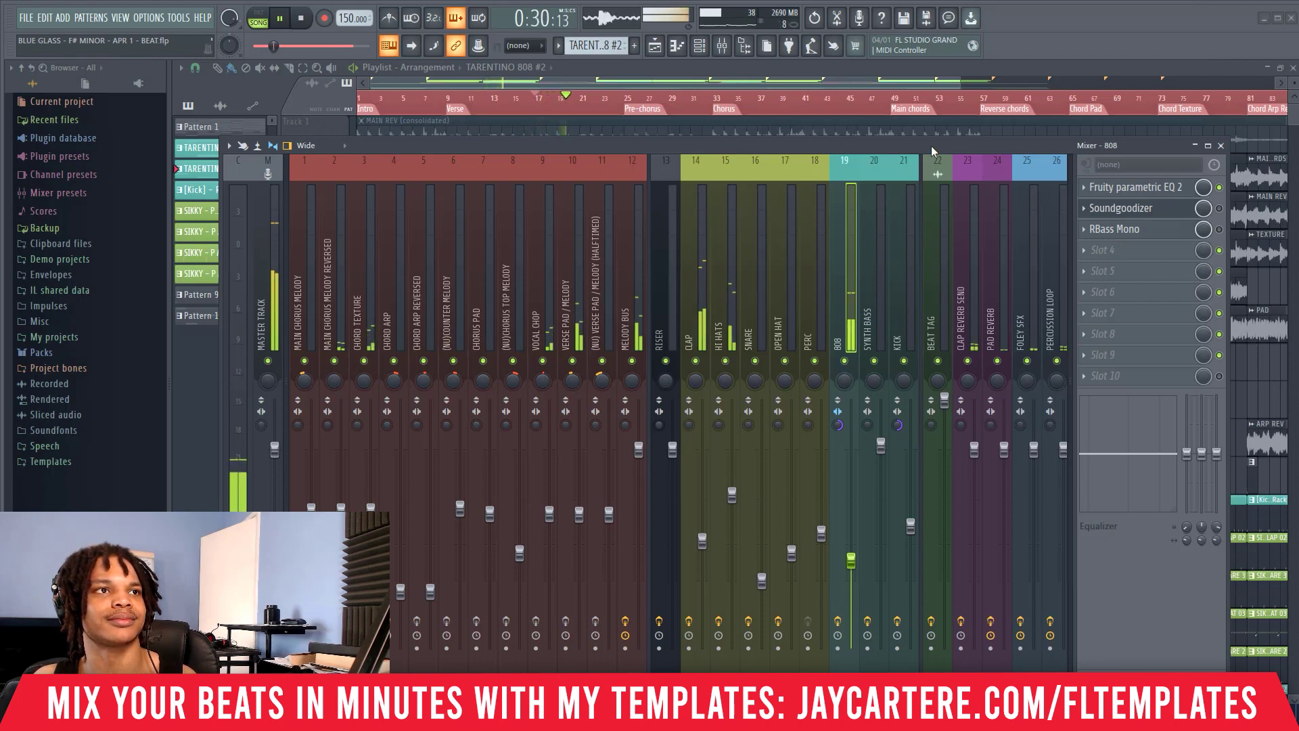
{"action": "key", "text": "space"}
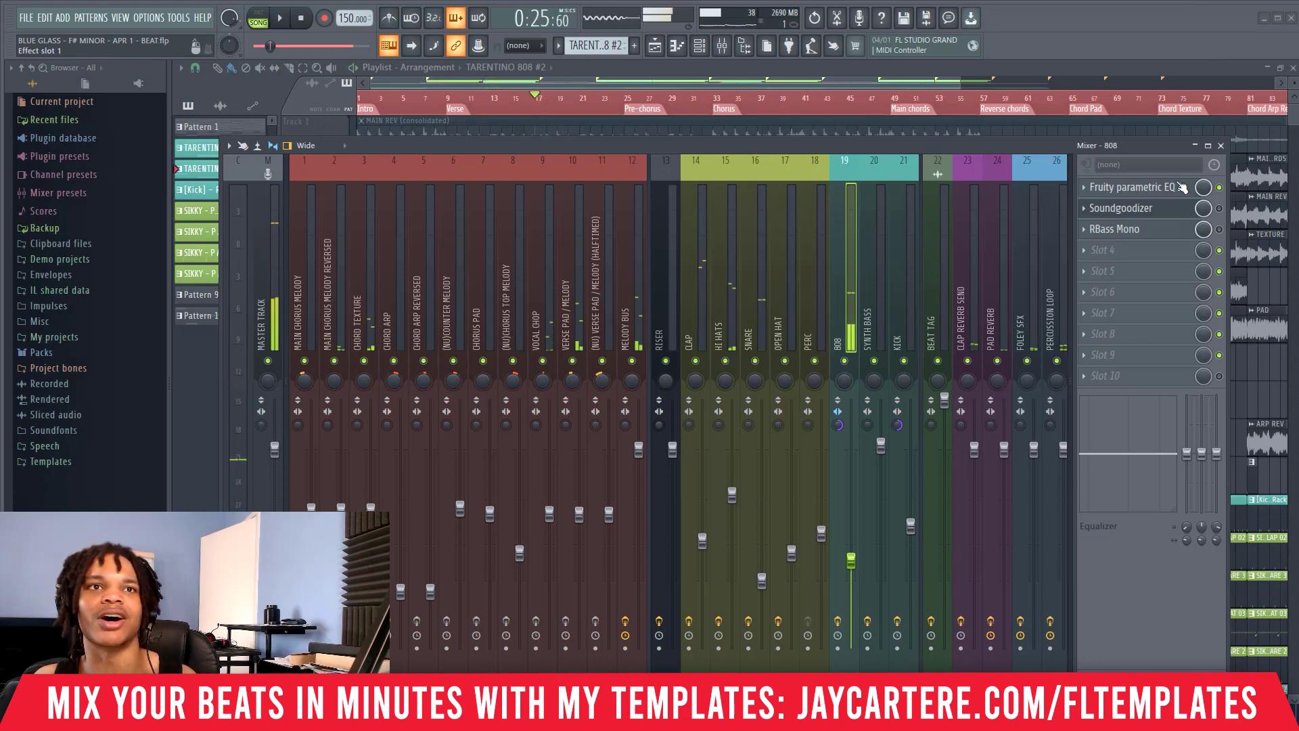
- Enable Soundgoodizer on the 808 track and compare it bypassed and enabled while the verse plays, leaving it on
{"action": "left_click", "coordinate": [1221, 210]}
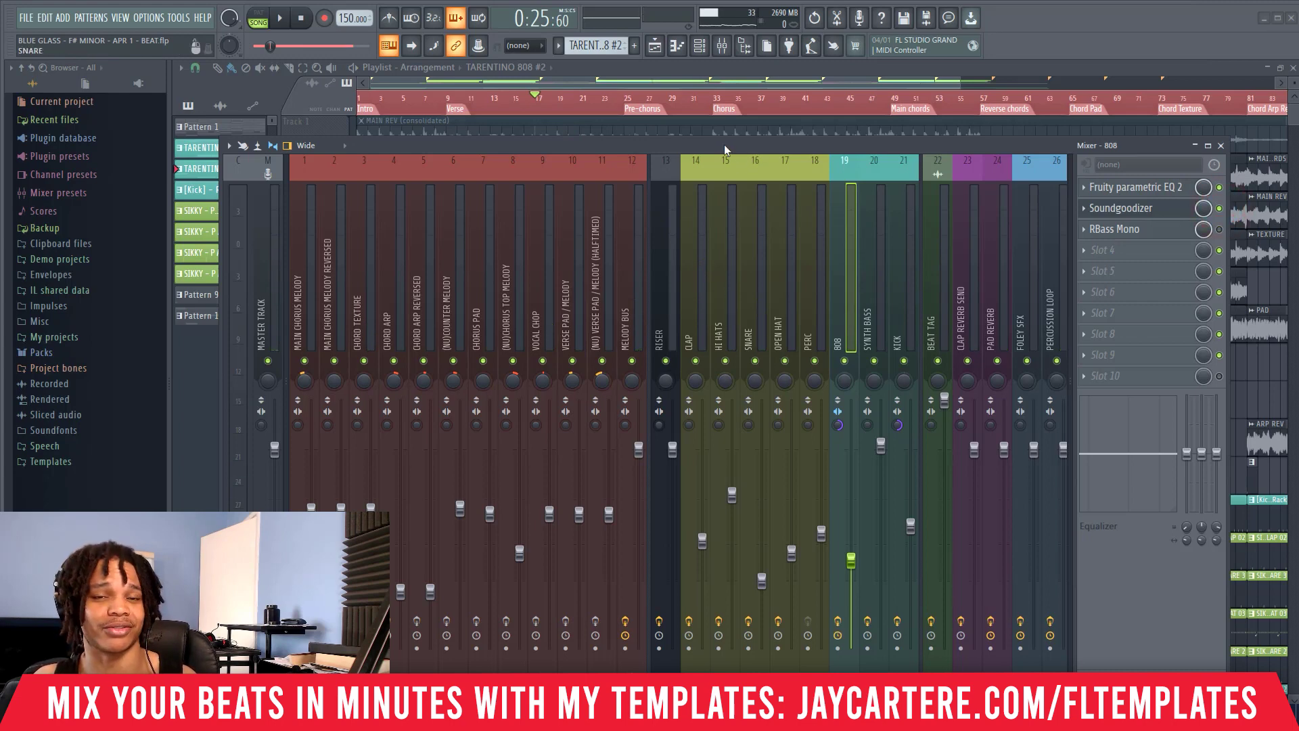
{"action": "key", "text": "space"}
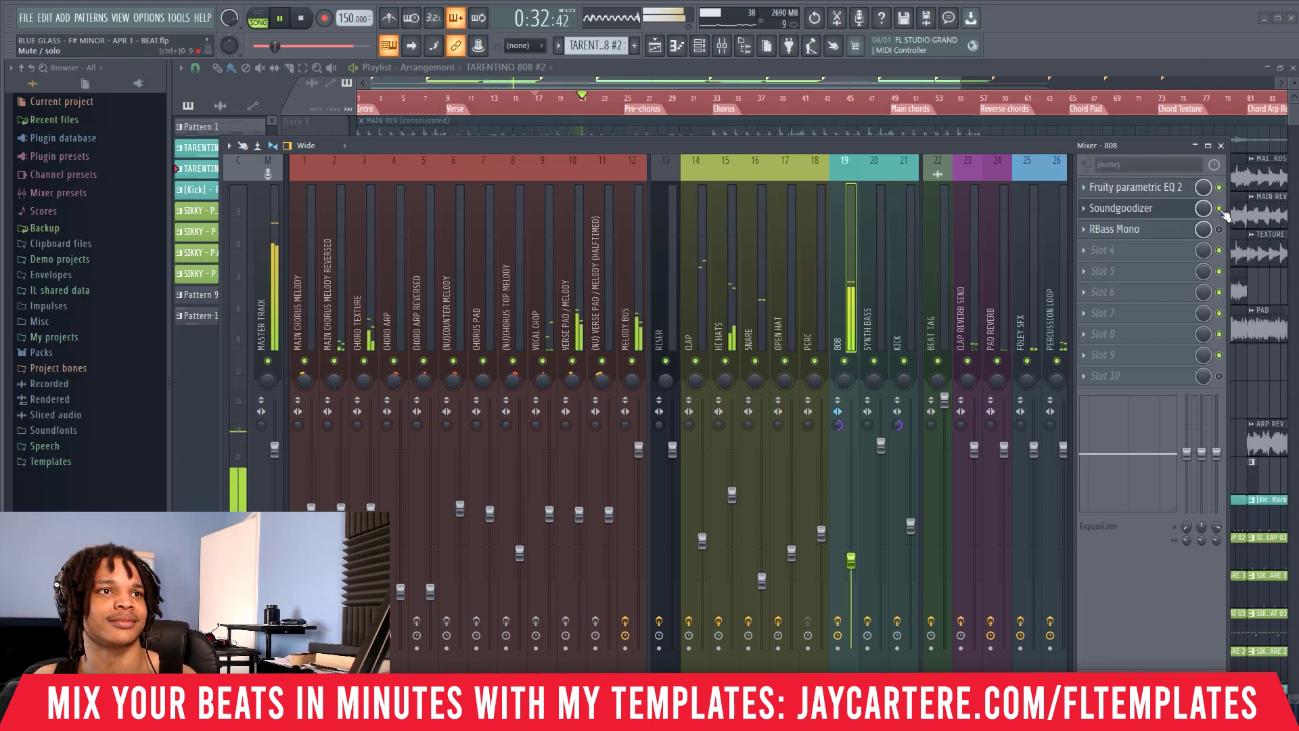
{"action": "key", "text": "space"}
{"action": "key", "text": "space"}
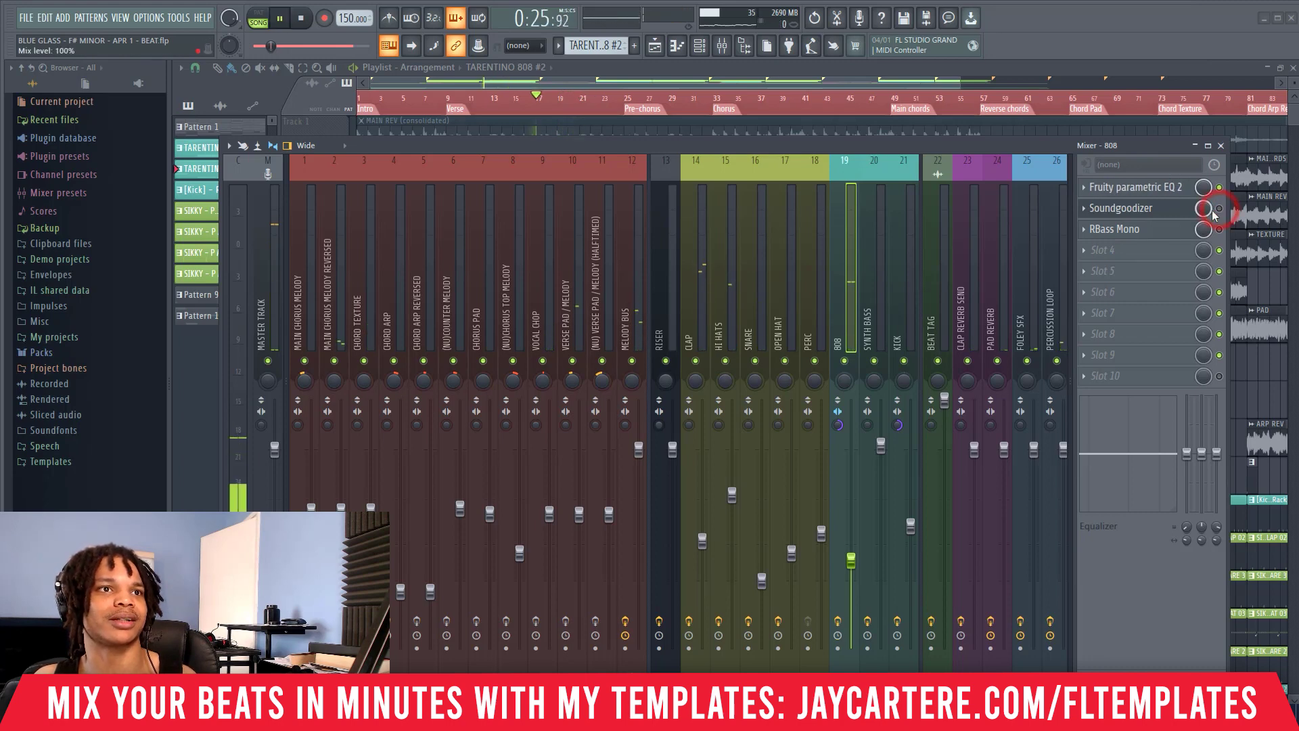
{"action": "left_click", "coordinate": [1219, 209]}
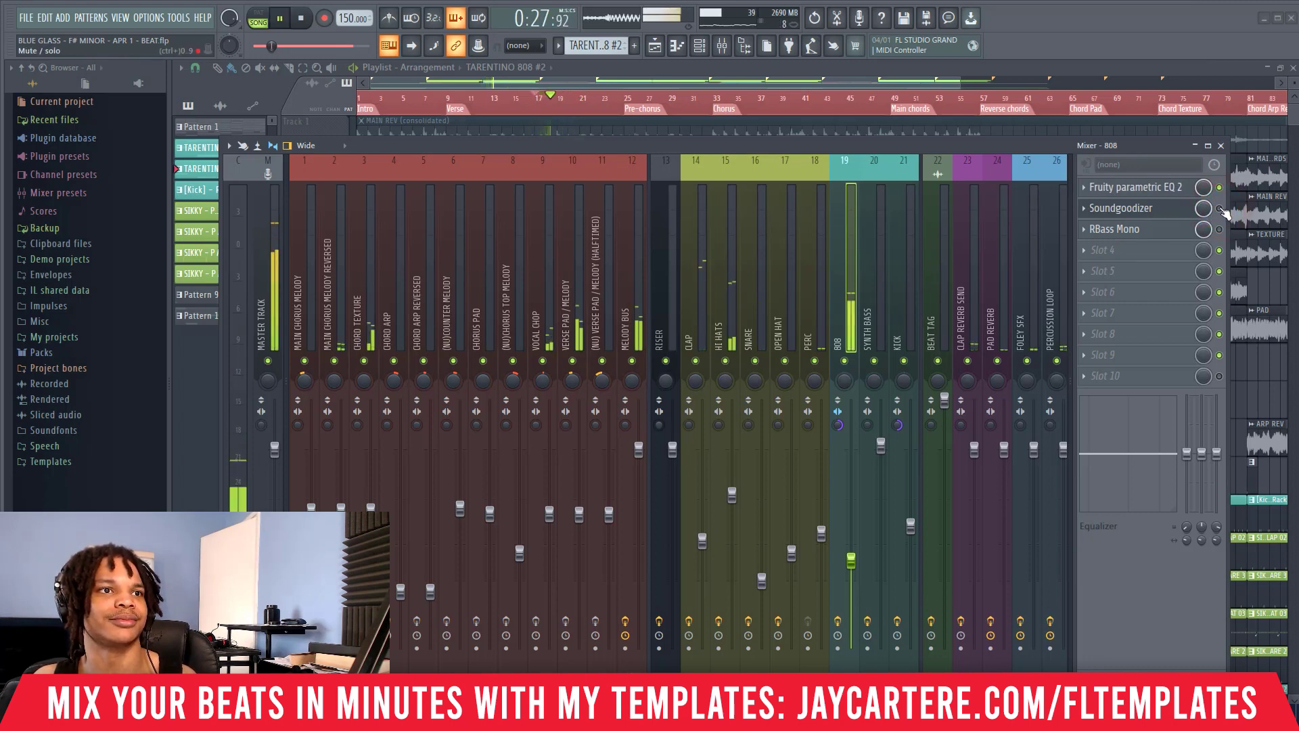
{"action": "left_click", "coordinate": [1219, 209]}
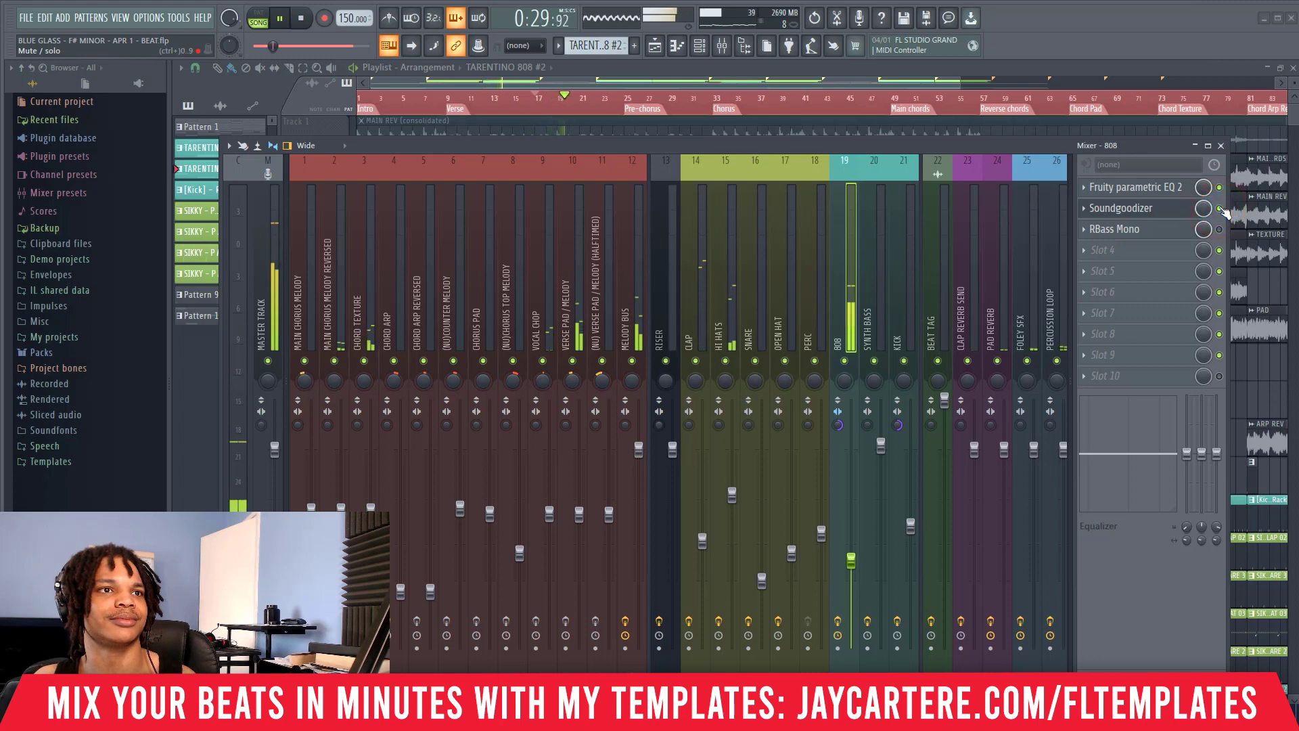
{"action": "left_click", "coordinate": [1220, 209]}
{"action": "left_click", "coordinate": [1220, 209]}
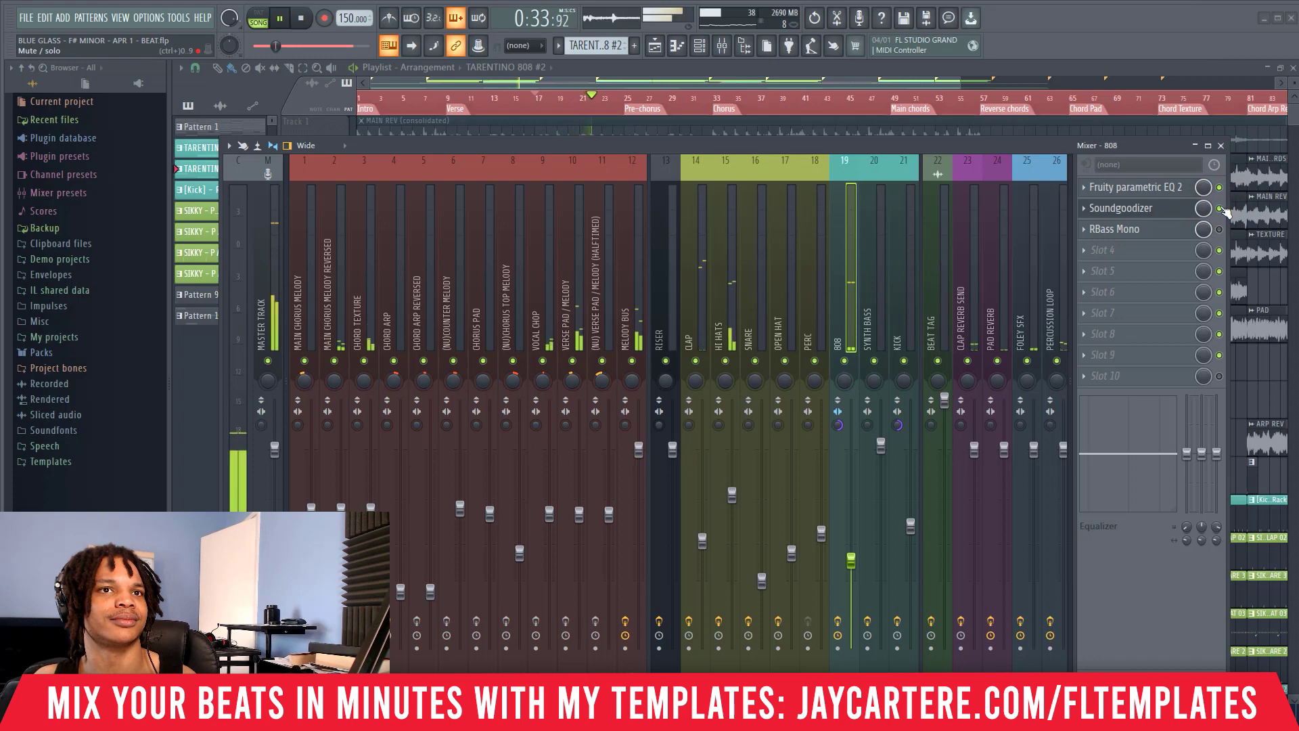
{"action": "key", "text": "space"}
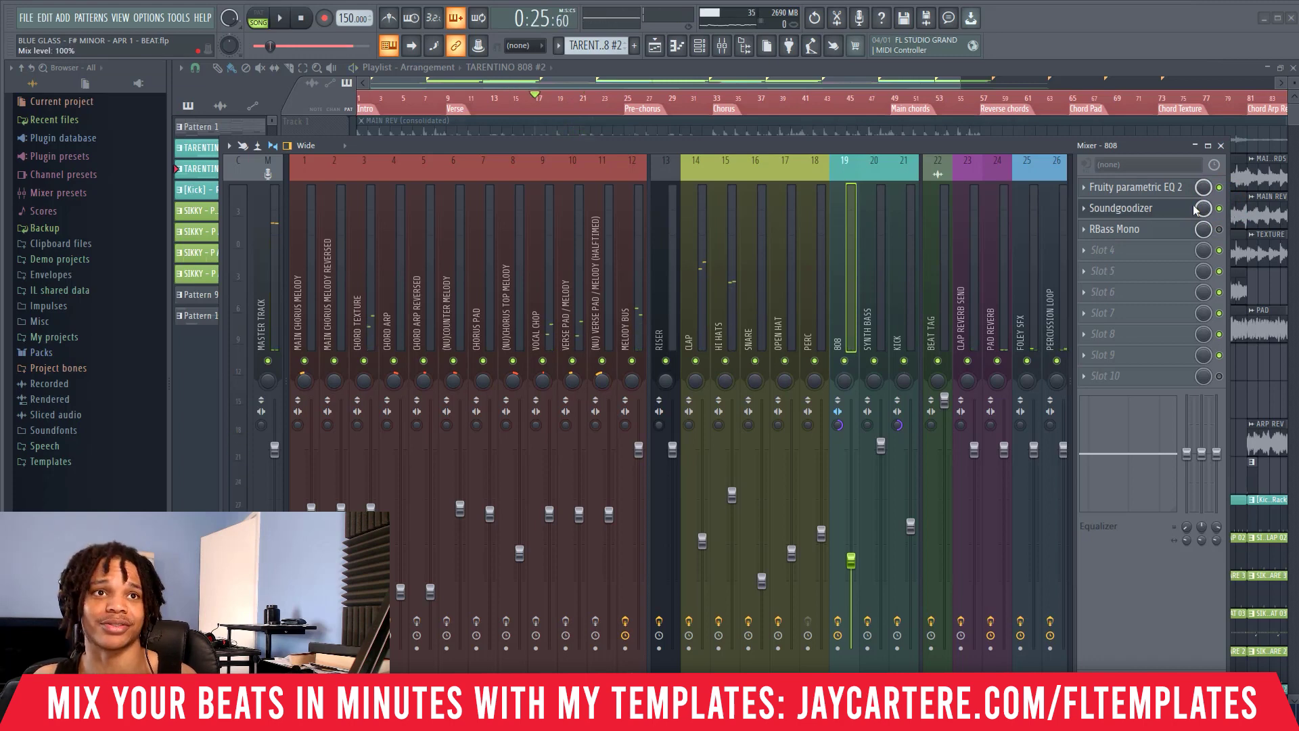
- Open RBass Mono on the 808 track and place its window in clear view to examine its intensity, gain and frequency settings
{"action": "left_click", "coordinate": [1138, 232]}
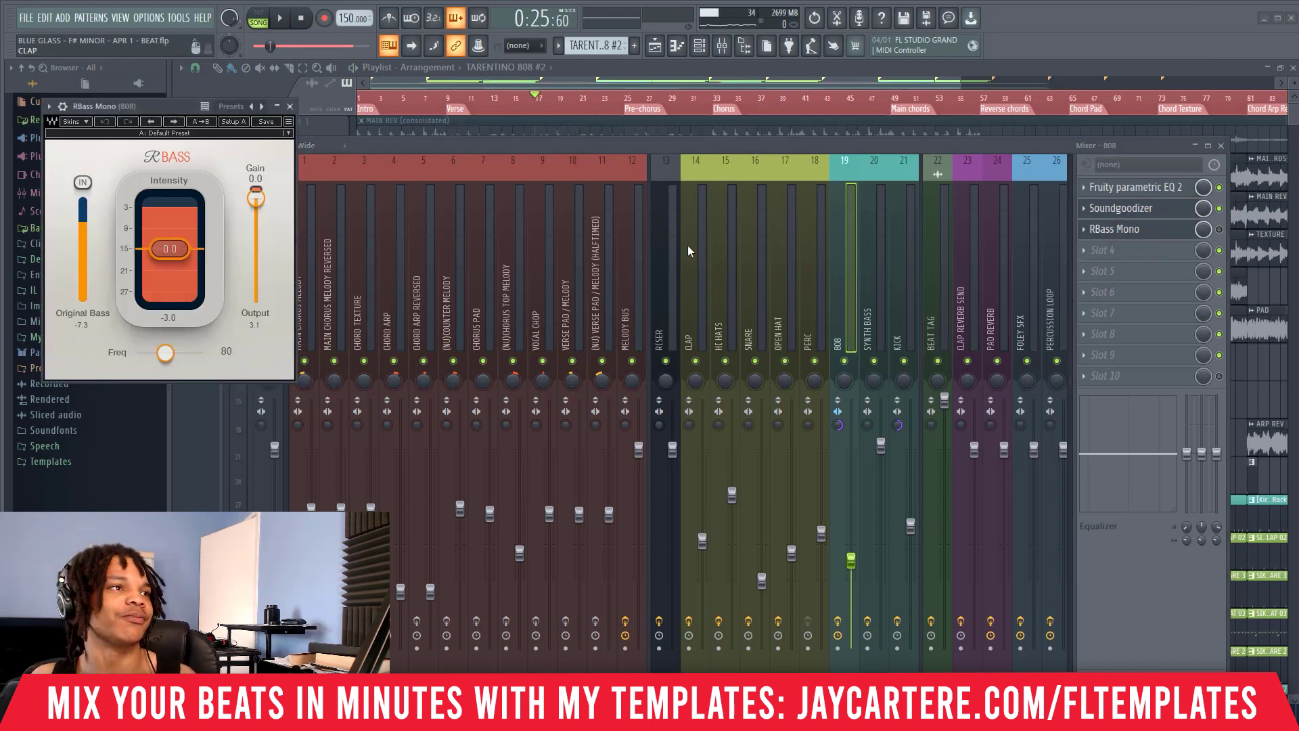
{"action": "left_click_drag", "start_coordinate": [171, 113], "coordinate": [540, 128]}
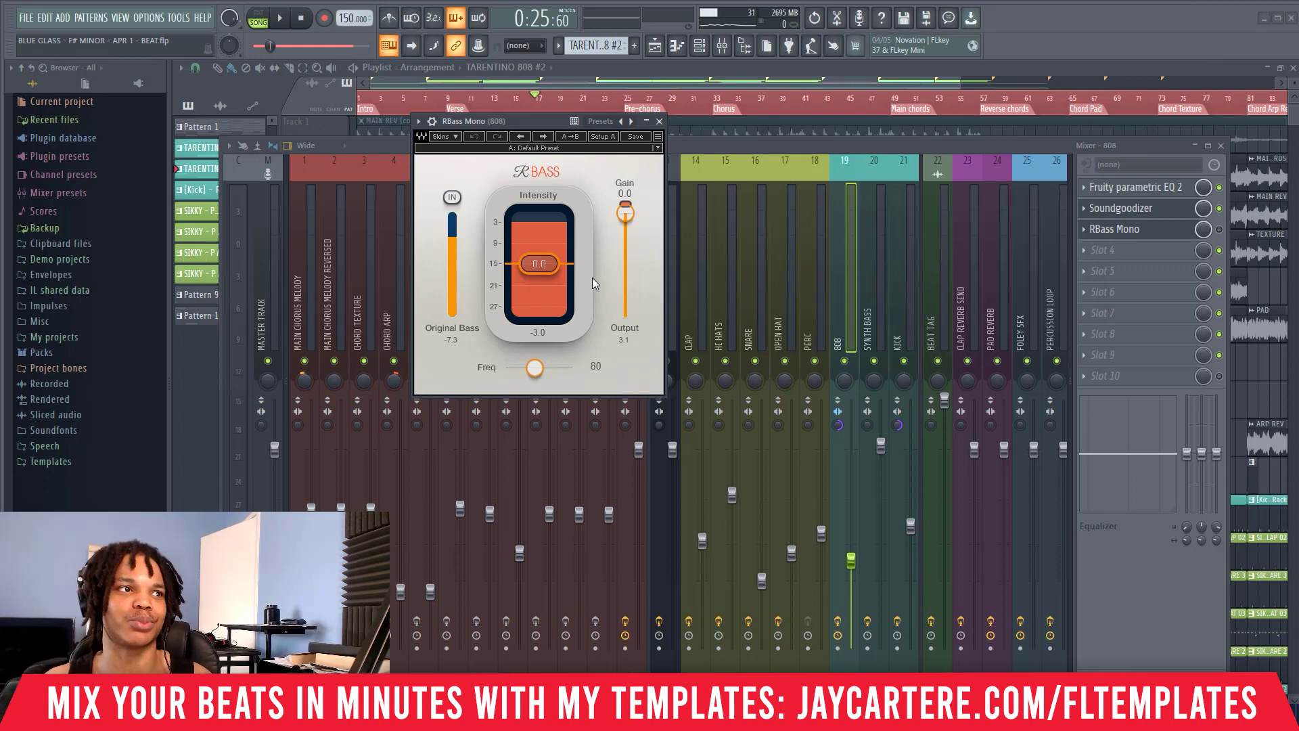
{"action": "left_click_drag", "start_coordinate": [532, 120], "coordinate": [667, 139]}
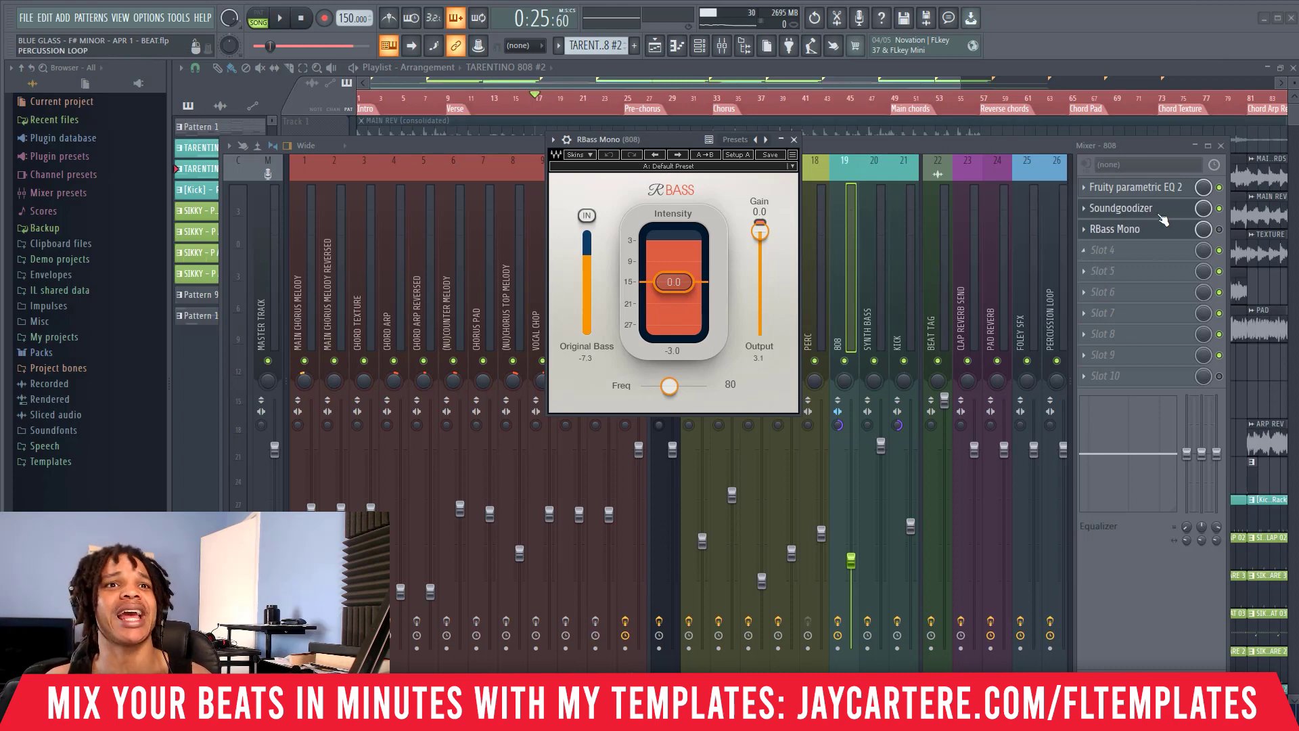
- Play the verse from 0:25:60 with RBass Mono bypassed and again with it enabled, closing the plugin window in between
{"action": "left_click", "coordinate": [1219, 229]}
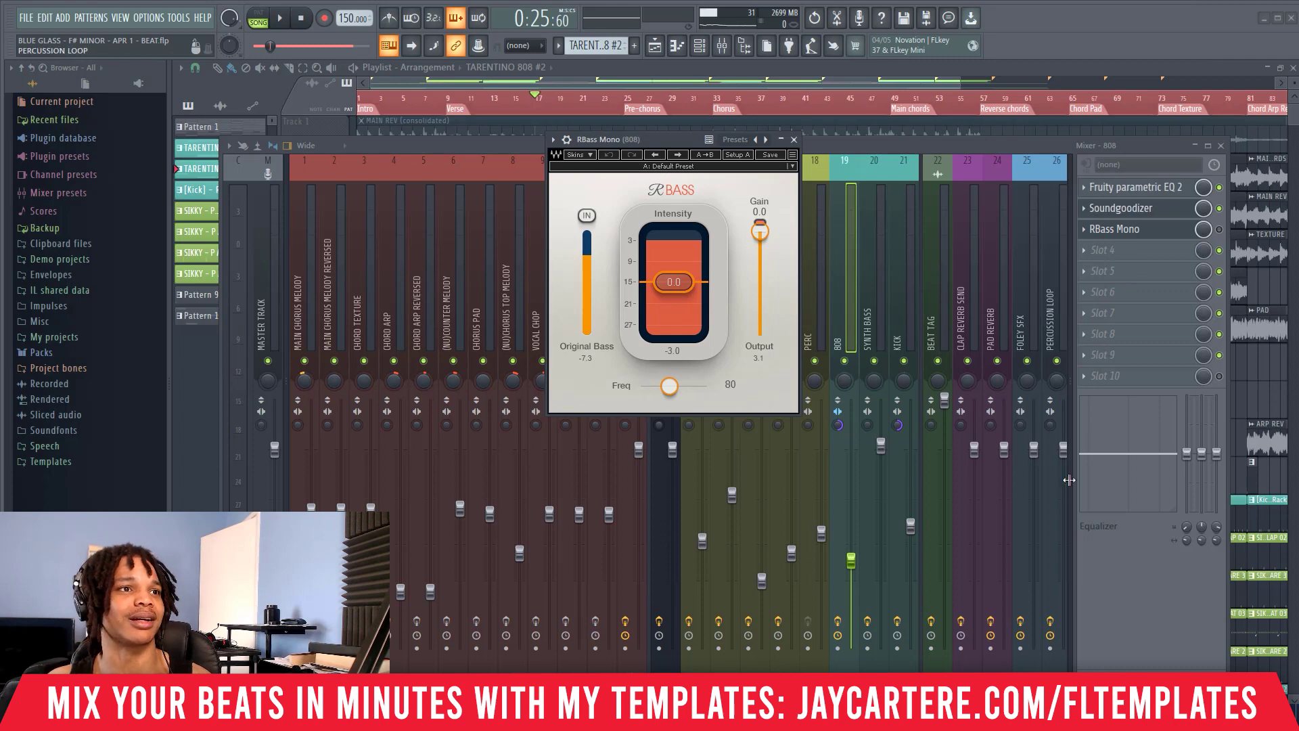
{"action": "key", "text": "space"}
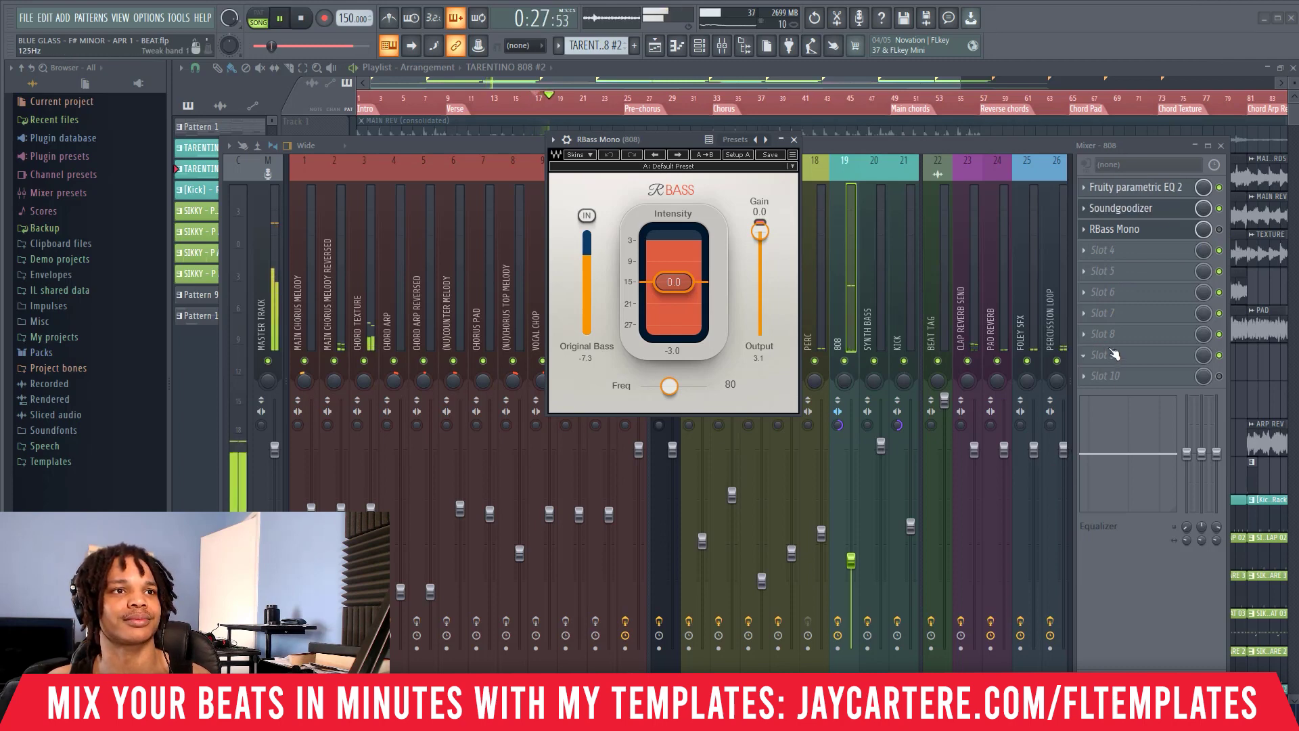
{"action": "key", "text": "space"}
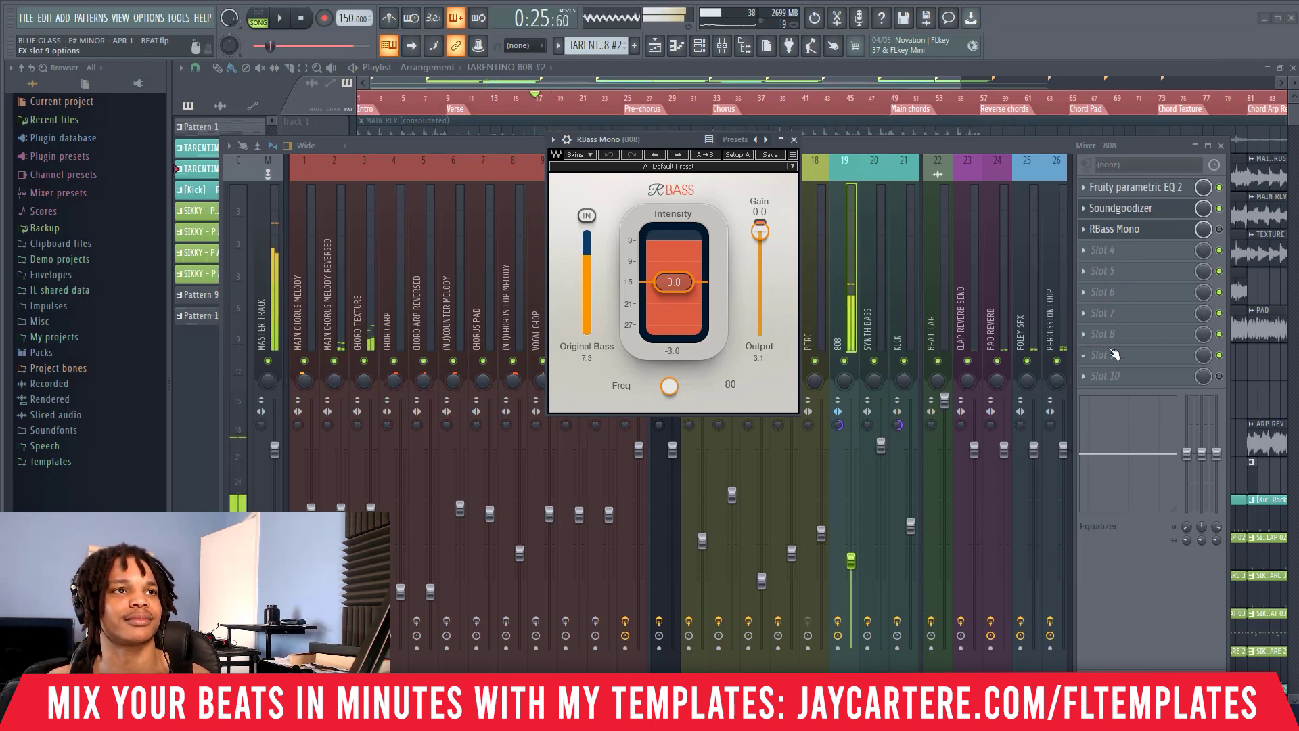
{"action": "key", "text": "Escape"}
{"action": "key", "text": "space"}
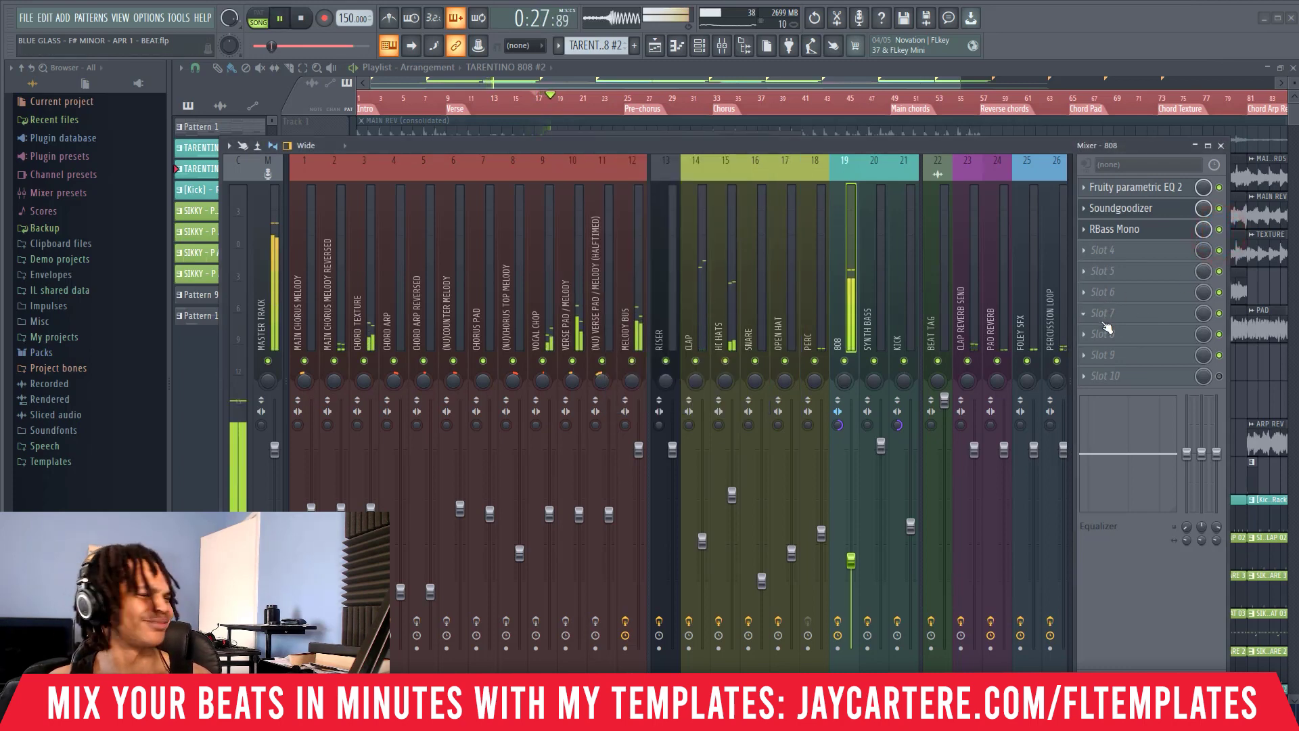
{"action": "key", "text": "space"}
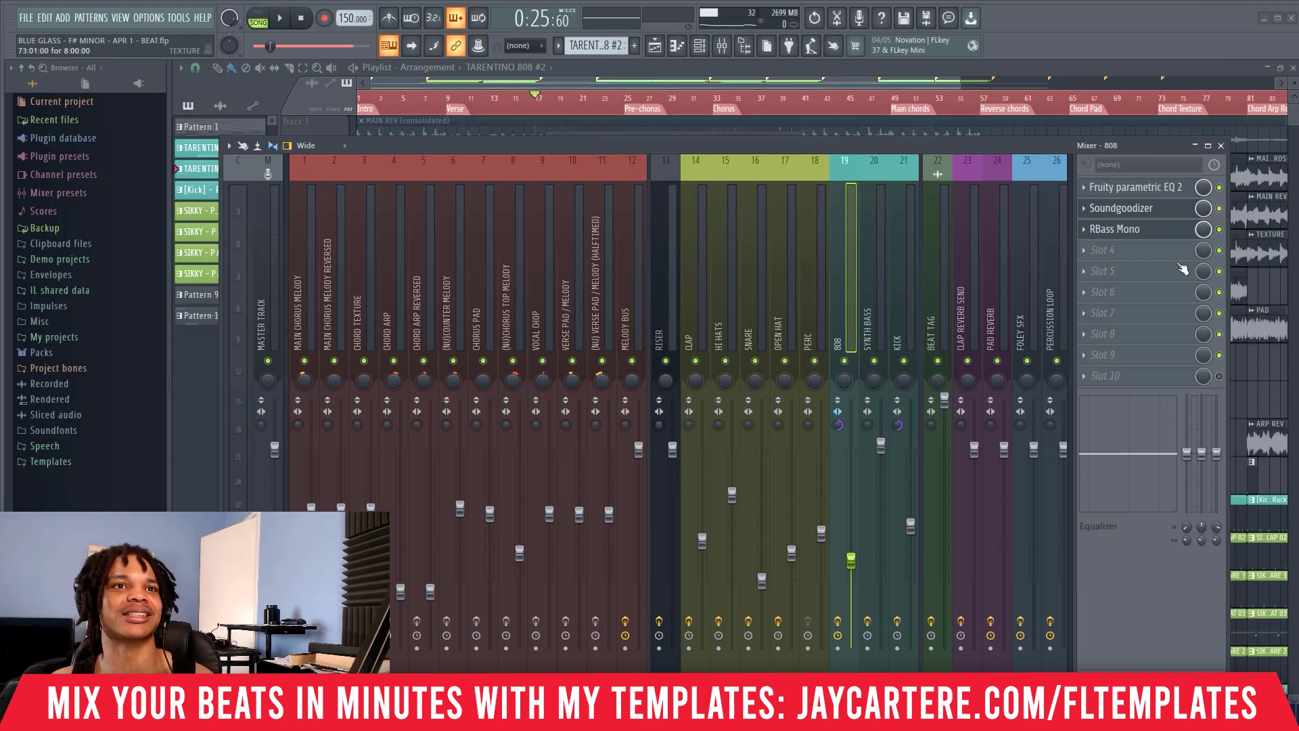
- Toggle RBass Mono off and on repeatedly during verse playback to compare the 808, and leave the effect enabled
{"action": "key", "text": "space"}
{"action": "left_click", "coordinate": [1220, 230]}
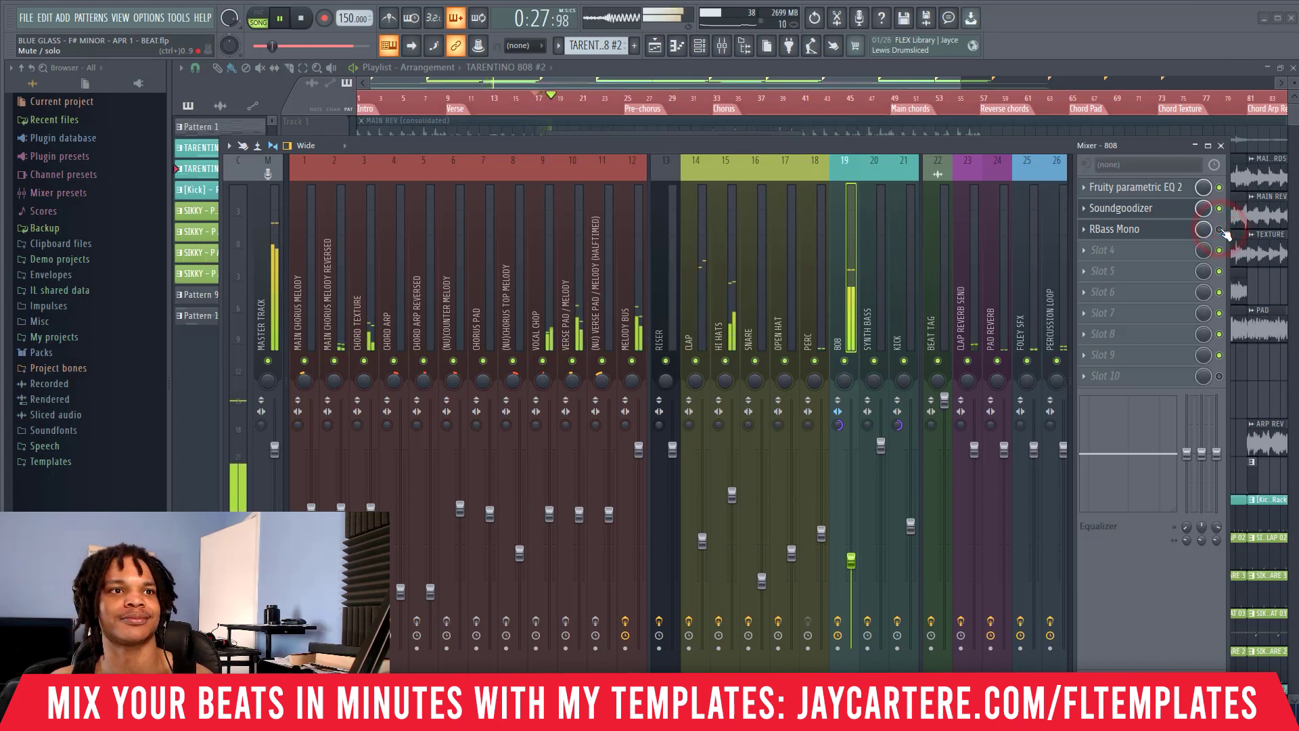
{"action": "left_click", "coordinate": [1220, 230]}
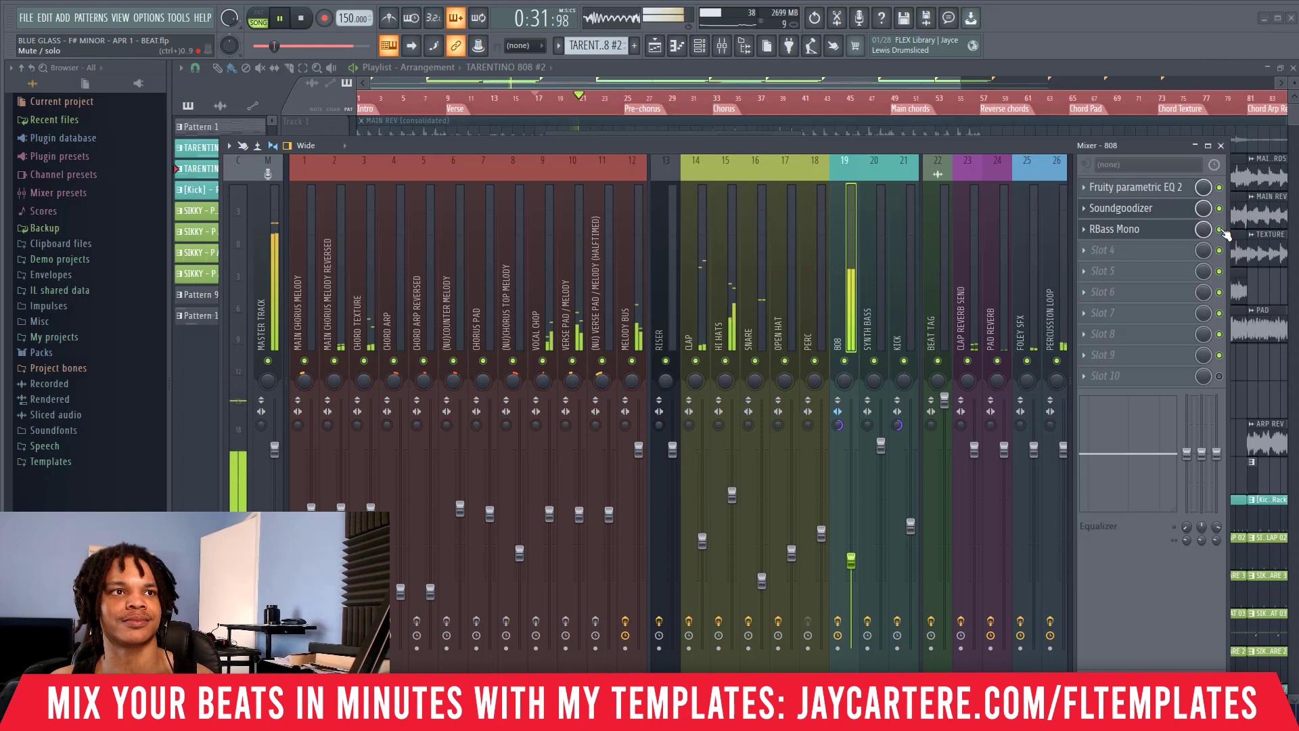
{"action": "left_click", "coordinate": [1220, 230]}
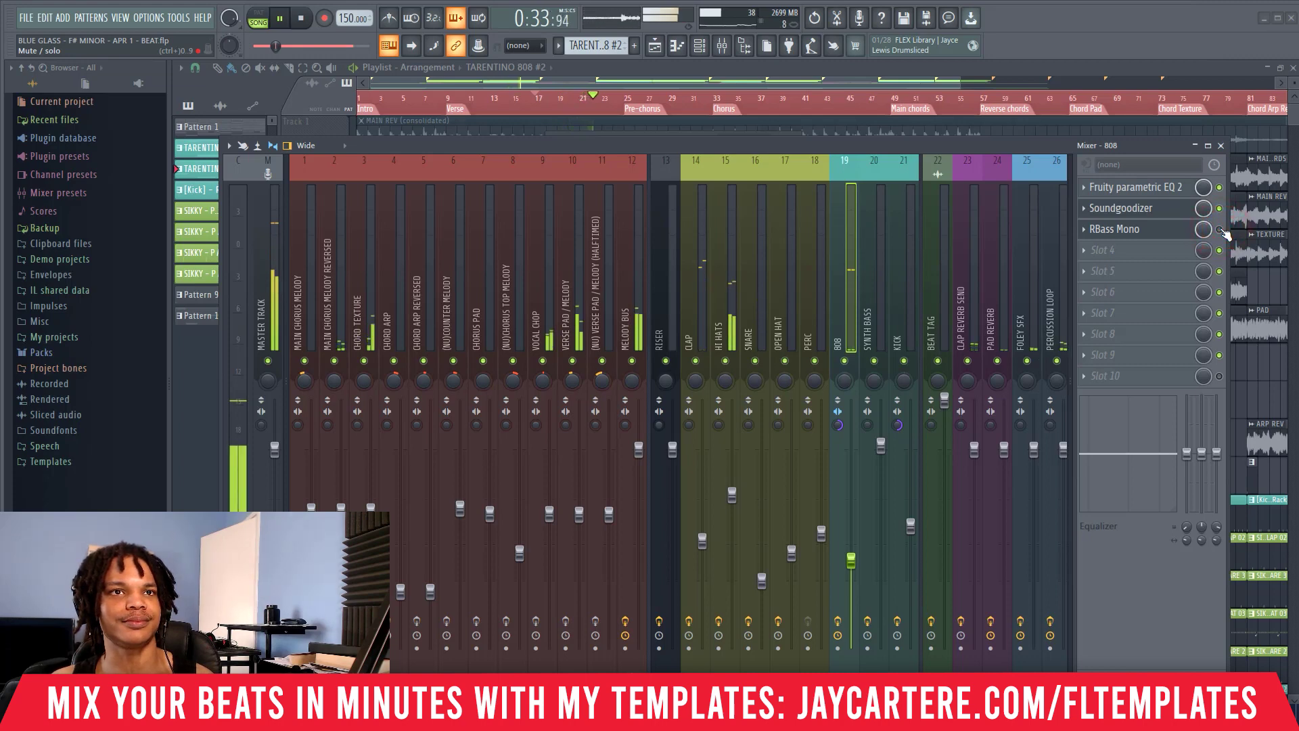
{"action": "left_click", "coordinate": [1220, 230]}
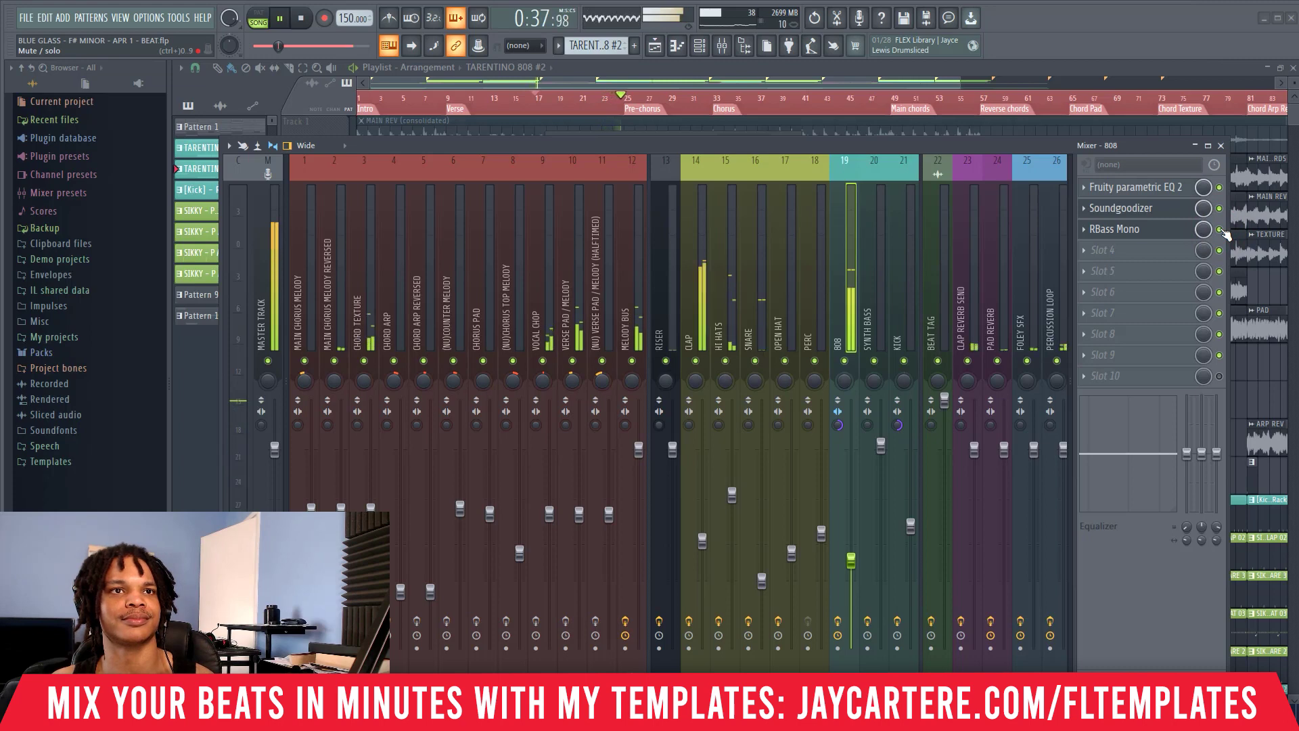
{"action": "left_click", "coordinate": [1220, 230]}
{"action": "key", "text": "space"}
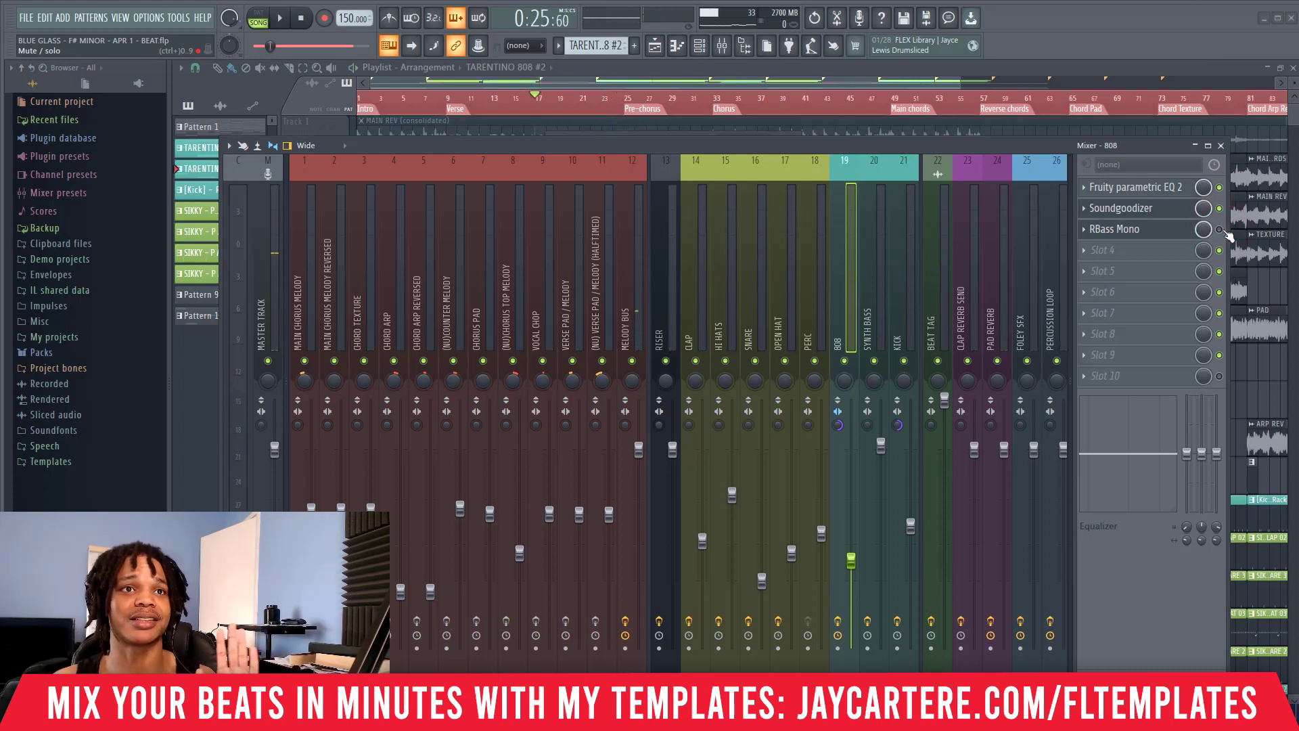
{"action": "left_click", "coordinate": [1221, 230]}
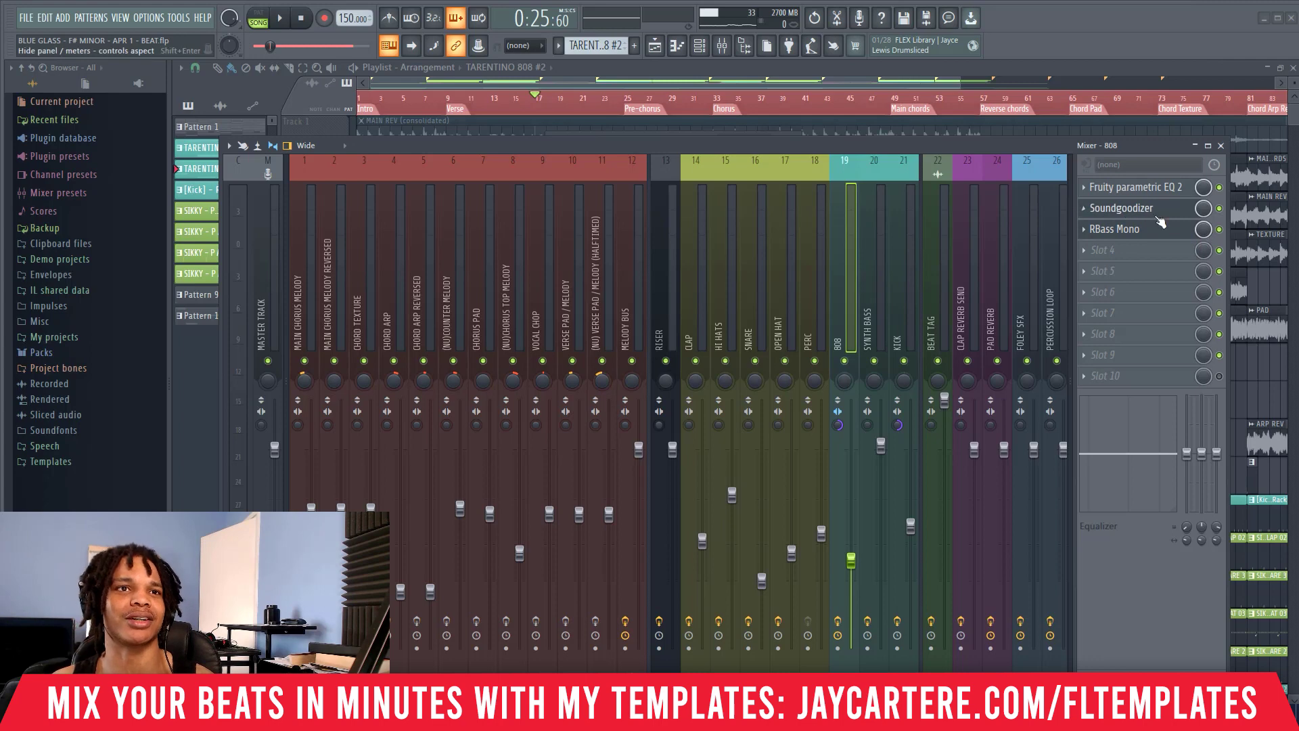
- Add Decapitator to the fourth effect slot of the 808 track and load its DarkFat bass preset
{"action": "left_click", "coordinate": [1137, 229]}
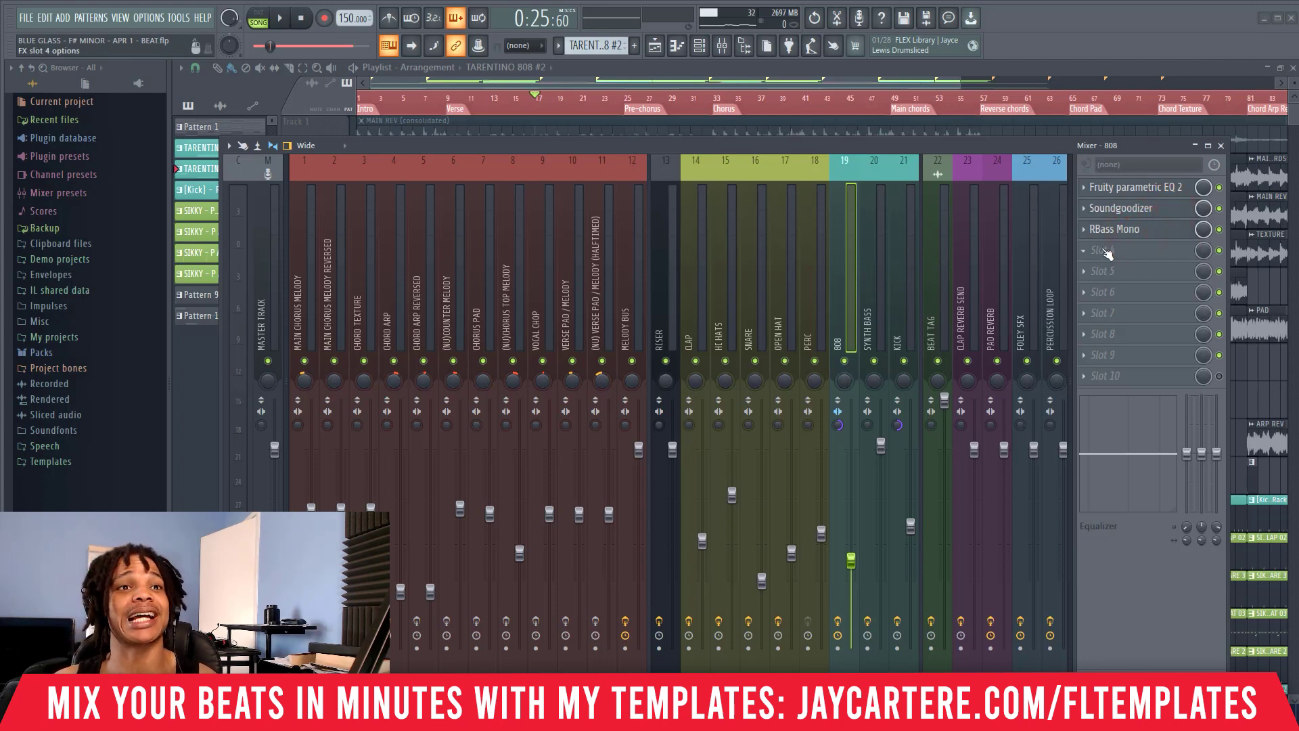
{"action": "left_click", "coordinate": [1106, 252]}
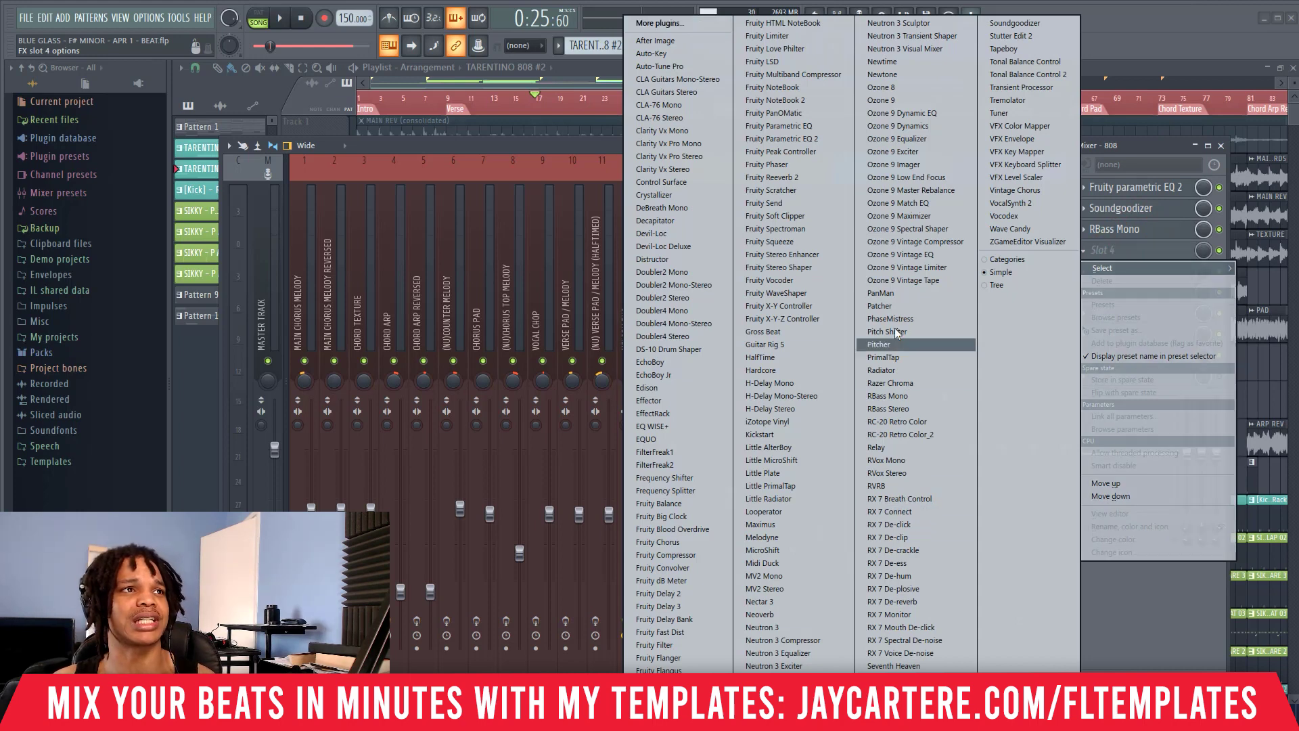
{"action": "left_click", "coordinate": [668, 220]}
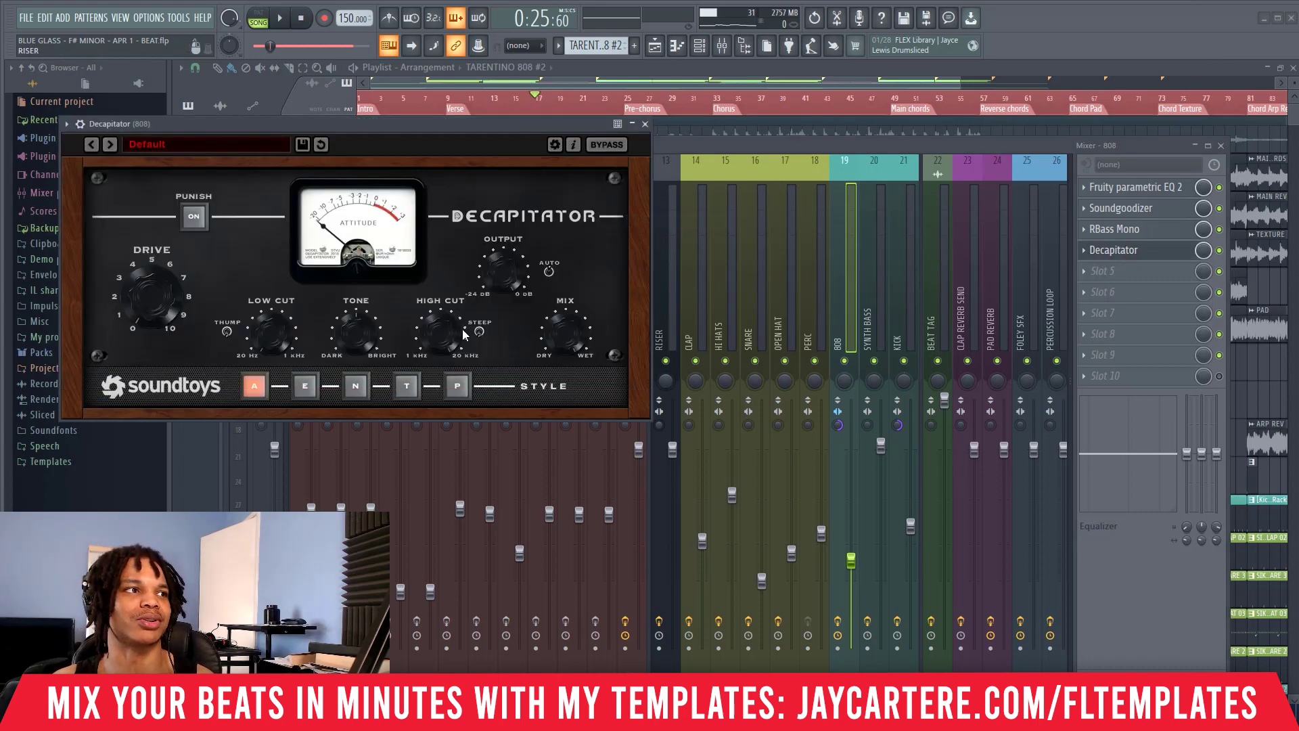
{"action": "left_click", "coordinate": [250, 143]}
{"action": "mouse_move", "coordinate": [208, 152]}
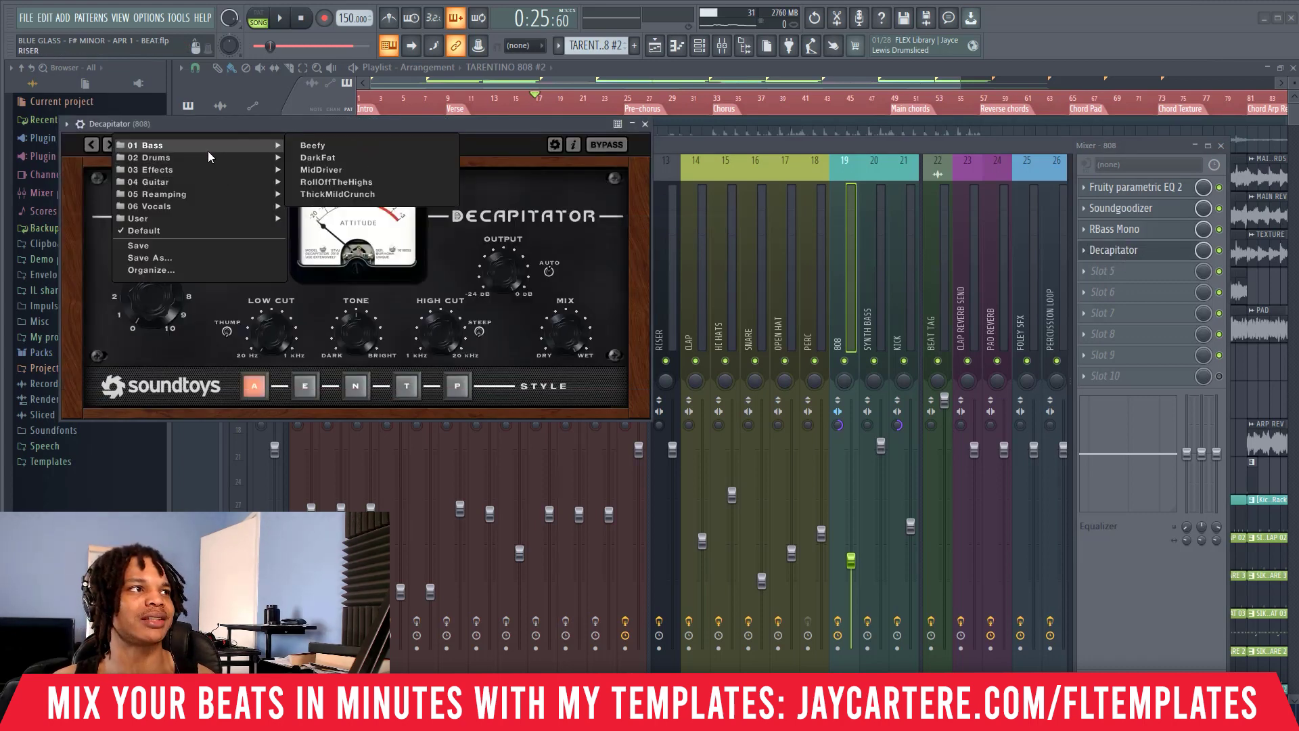
{"action": "left_click", "coordinate": [326, 160]}
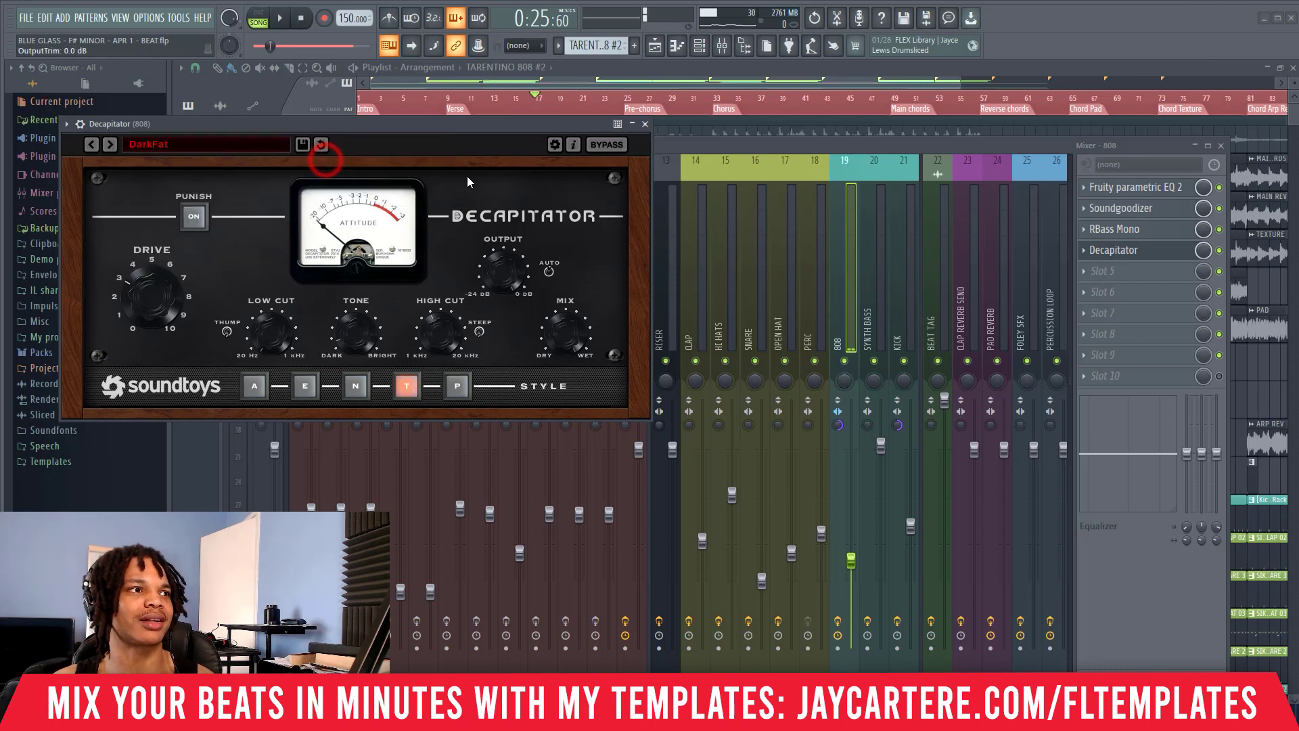
- Play the verse from 0:25:60 with both RBass Mono and Decapitator bypassed on the 808 track
{"action": "left_click", "coordinate": [1219, 230]}
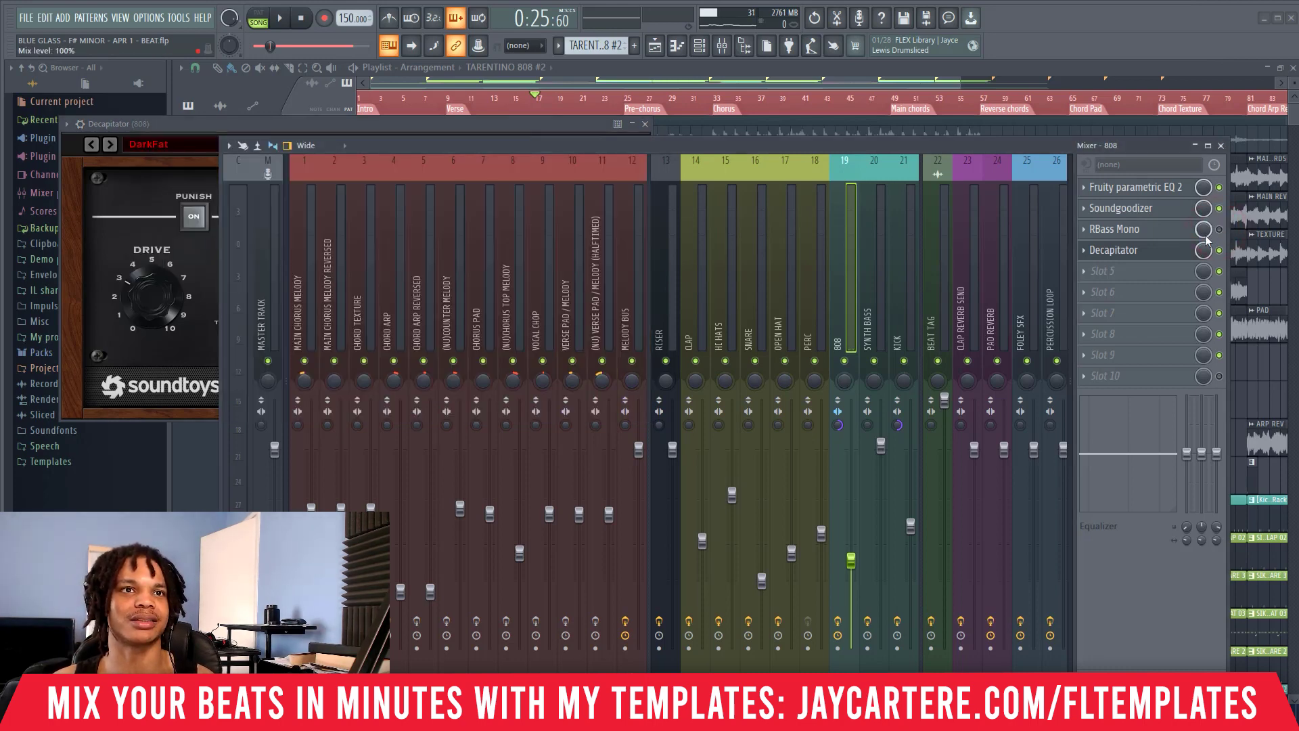
{"action": "left_click", "coordinate": [1219, 250]}
{"action": "key", "text": "space"}
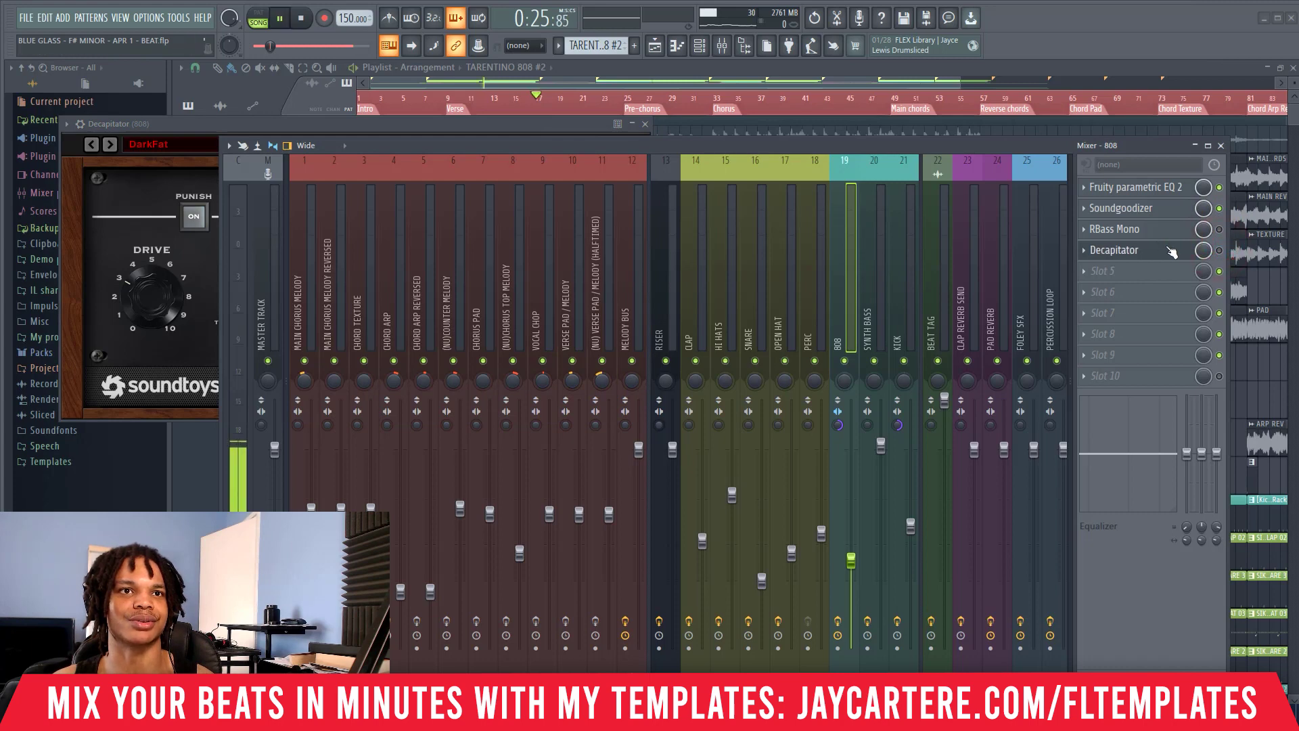
{"action": "key", "text": "space"}
- Re-enable Decapitator on the 808 track and set its Drive to about 1.8 while the verse plays, then close the plugin
{"action": "left_click", "coordinate": [1220, 250]}
{"action": "left_click_drag", "start_coordinate": [674, 140], "coordinate": [785, 103]}
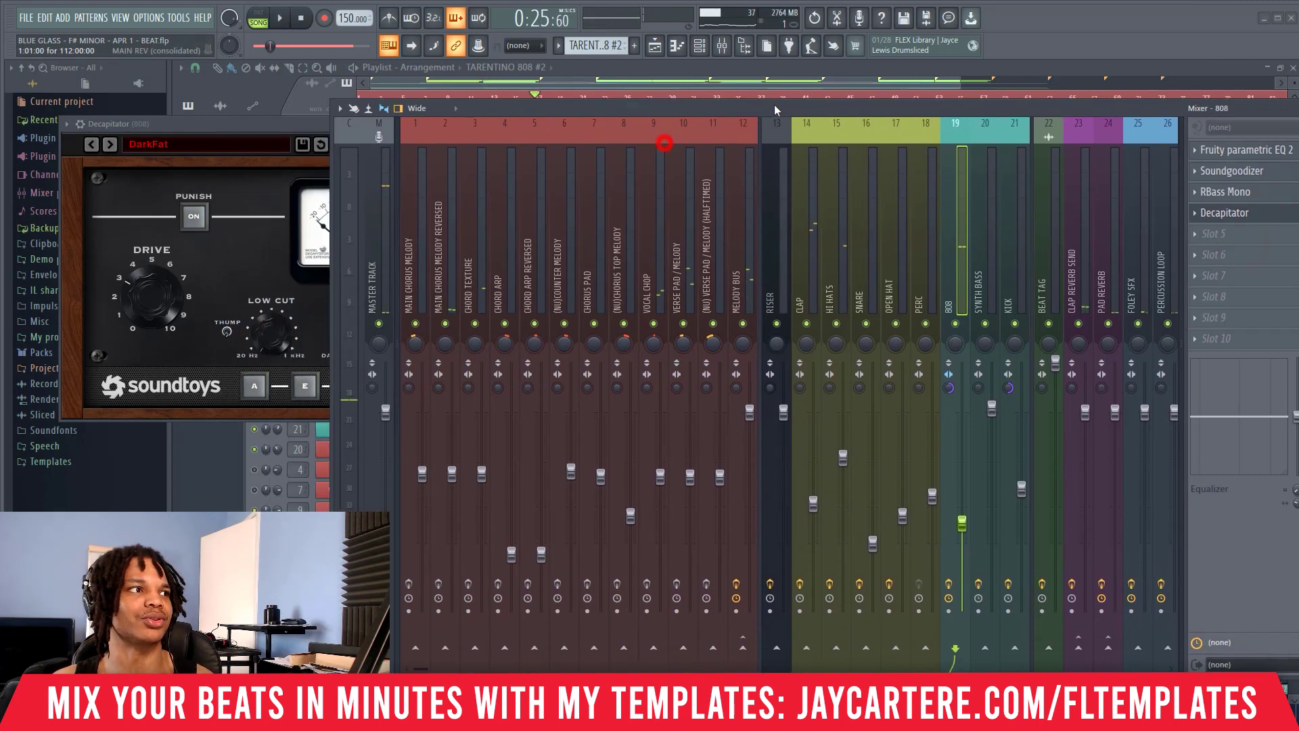
{"action": "key", "text": "space"}
{"action": "left_click", "coordinate": [144, 290]}
{"action": "left_click_drag", "start_coordinate": [145, 290], "coordinate": [145, 313]}
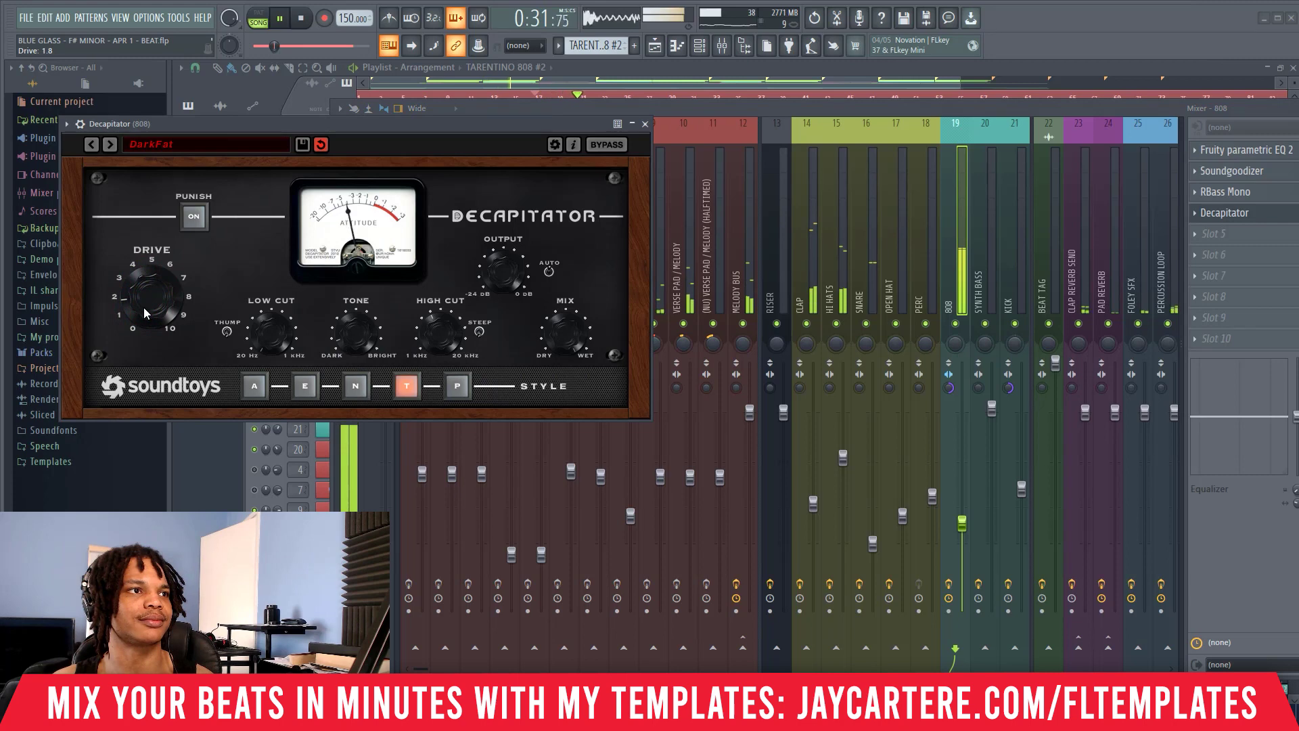
{"action": "left_click", "coordinate": [645, 124]}
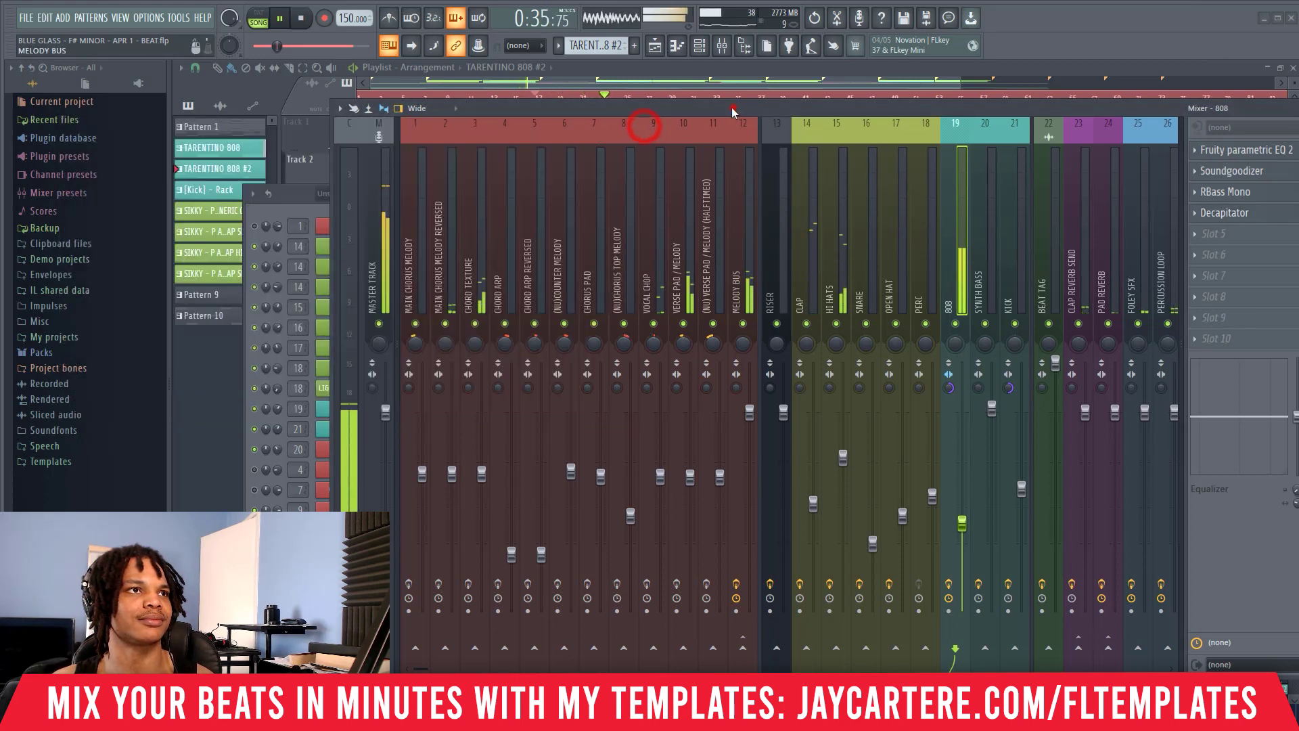
{"action": "left_click_drag", "start_coordinate": [732, 107], "coordinate": [621, 92]}
{"action": "key", "text": "space"}
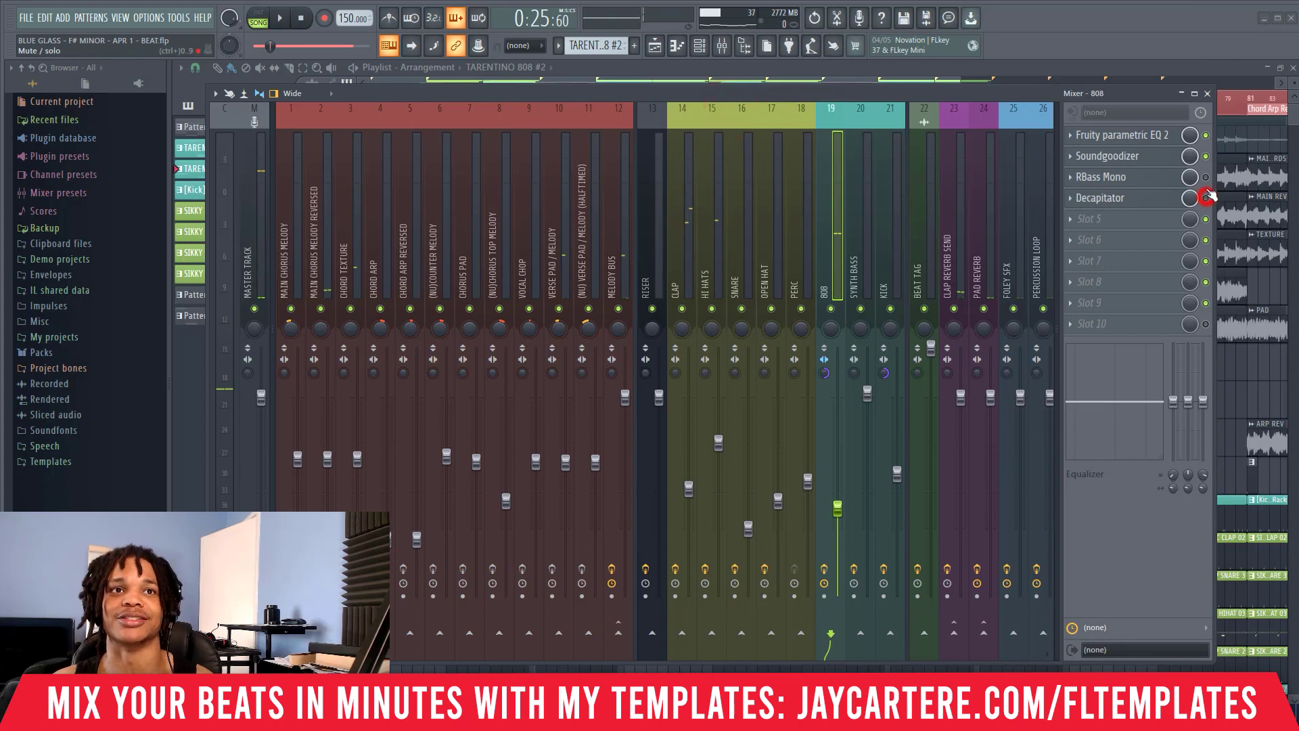
- Compare the 808 during verse playback with RBass Mono alone, with both effects bypassed, and with Decapitator alone
{"action": "left_click", "coordinate": [1206, 198]}
{"action": "left_click", "coordinate": [1206, 178]}
{"action": "key", "text": "space"}
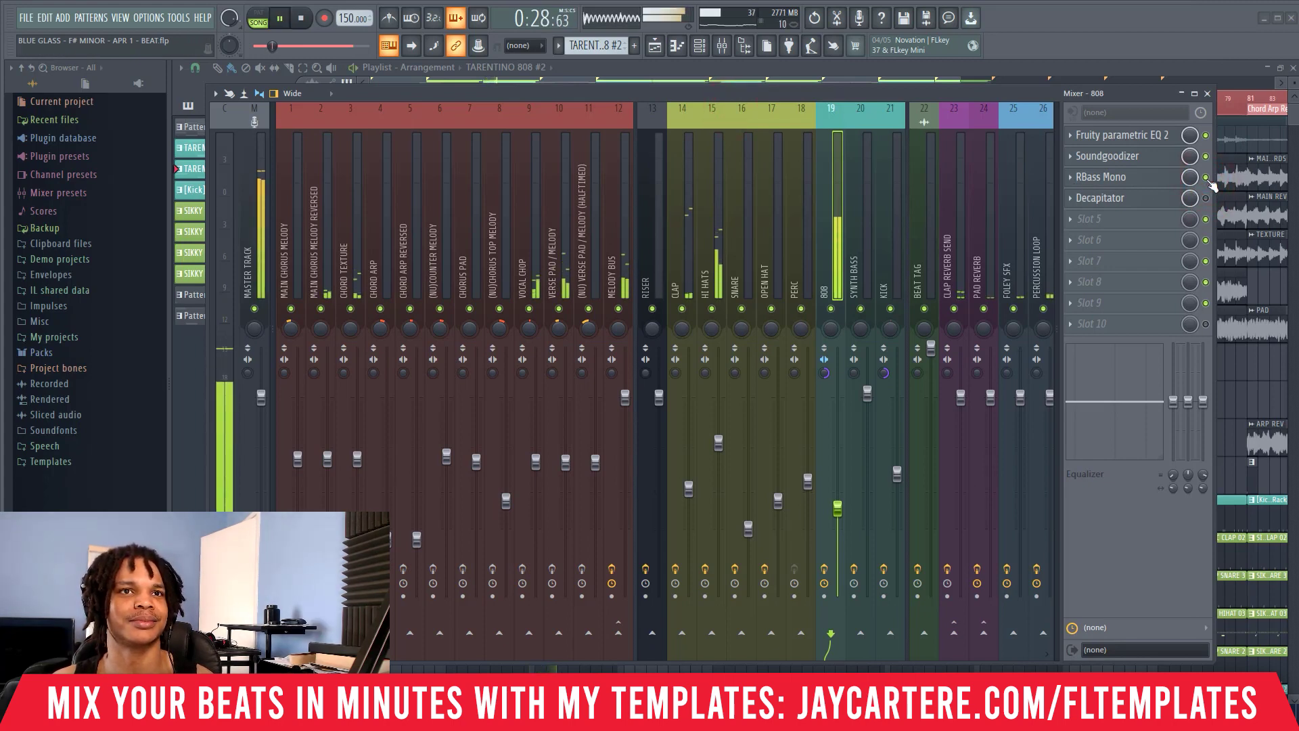
{"action": "left_click", "coordinate": [1206, 177]}
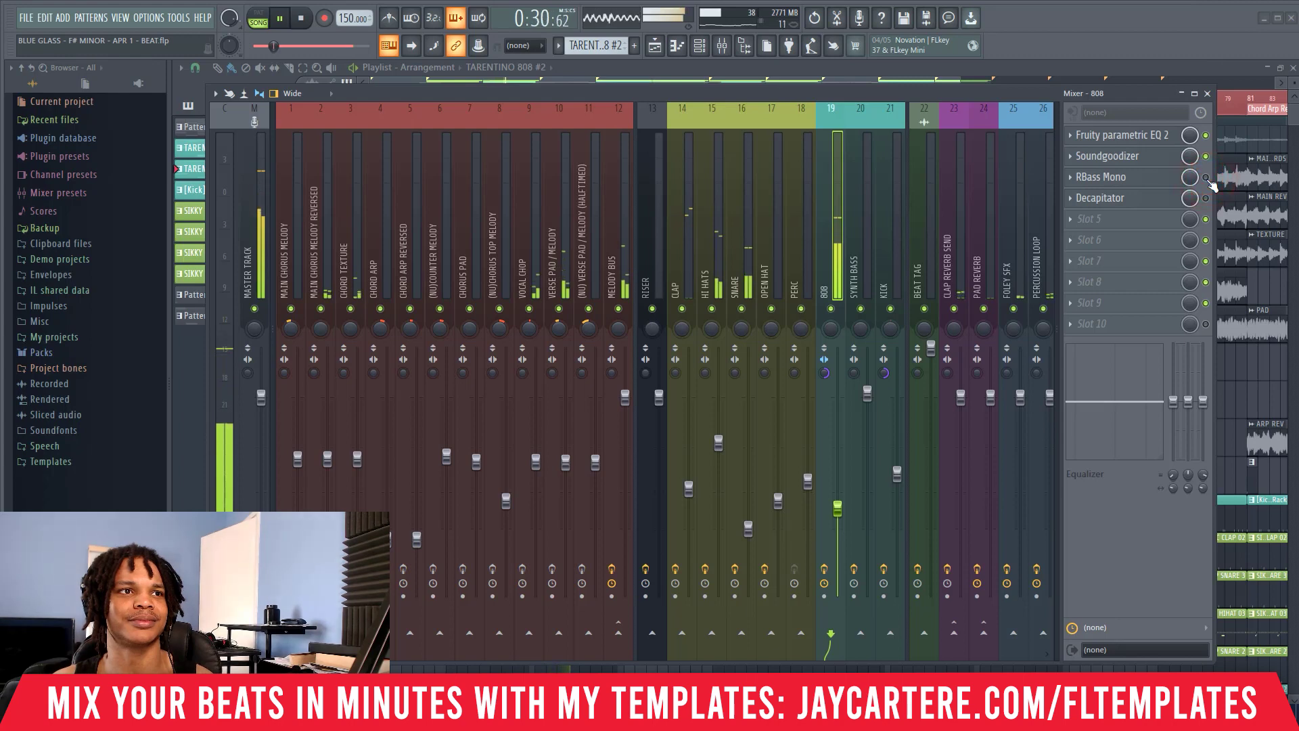
{"action": "left_click", "coordinate": [1206, 198]}
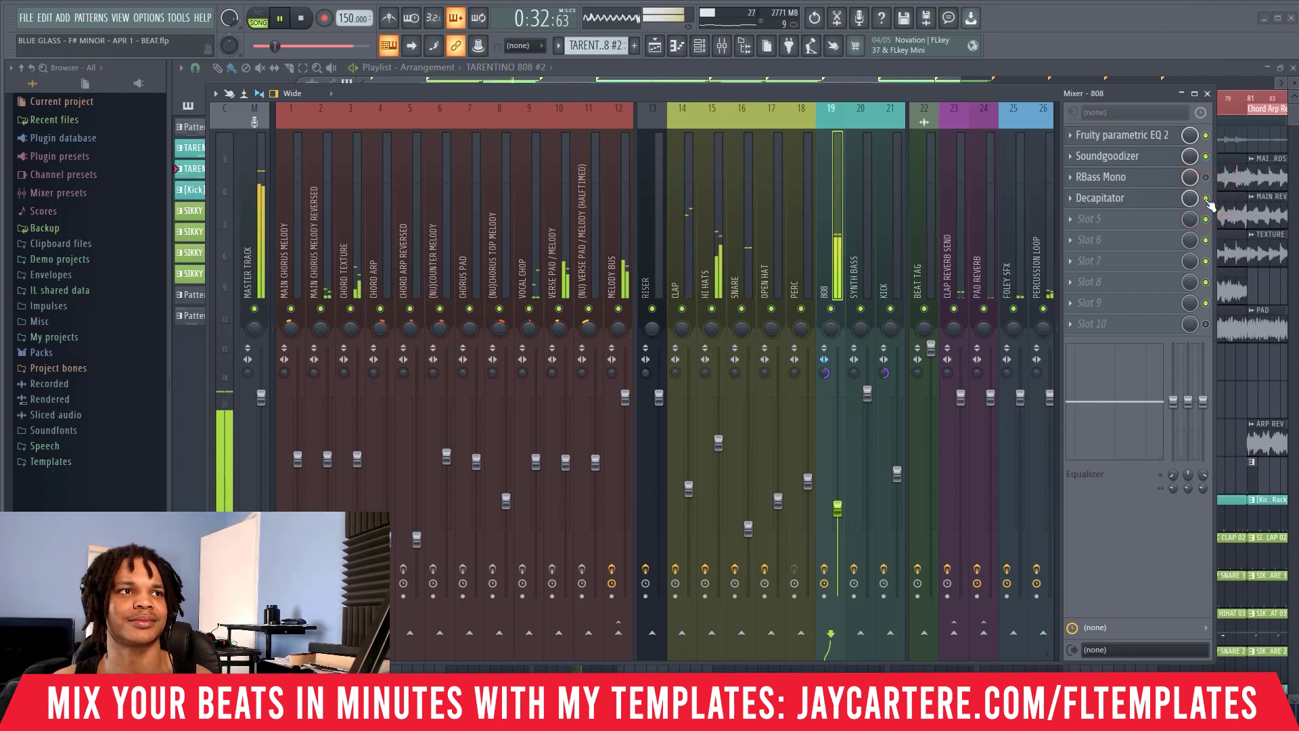
{"action": "key", "text": "space"}
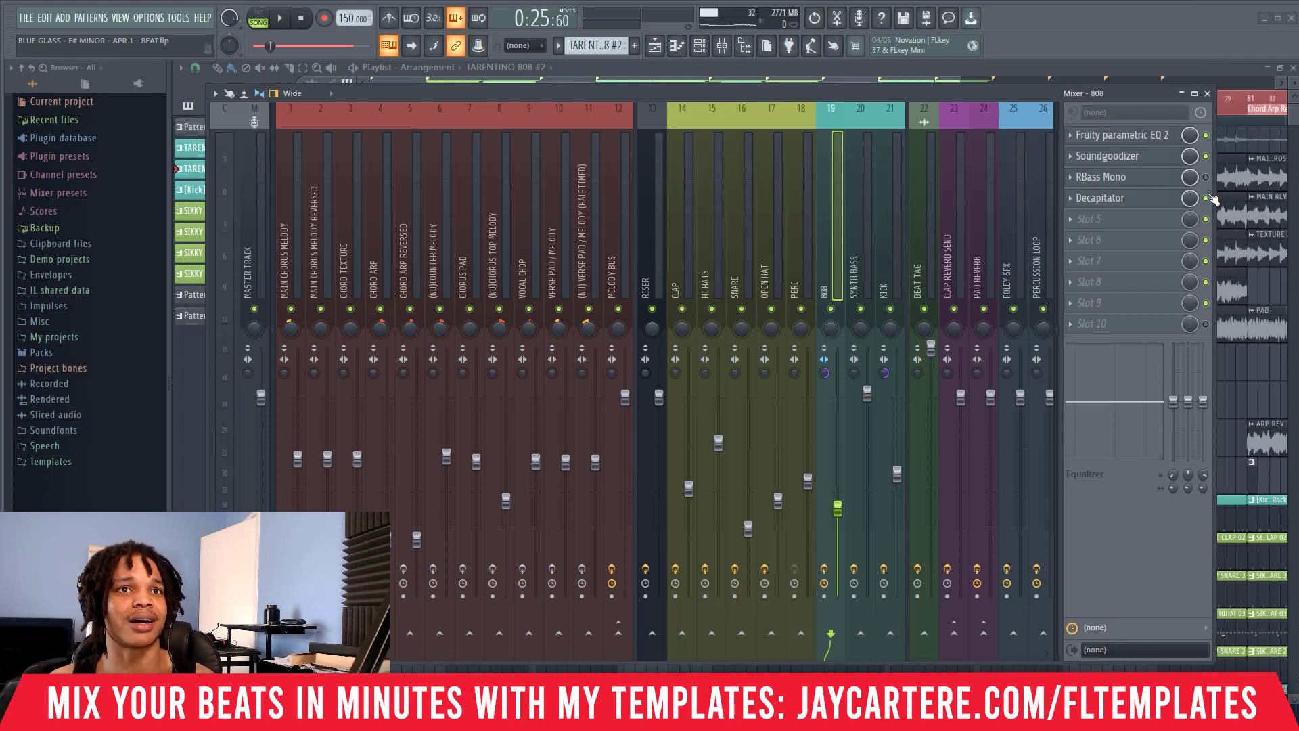
- Enable RBass Mono alongside Decapitator on the 808 track and play the verse with both active
{"action": "left_click", "coordinate": [1206, 177]}
{"action": "key", "text": "space"}
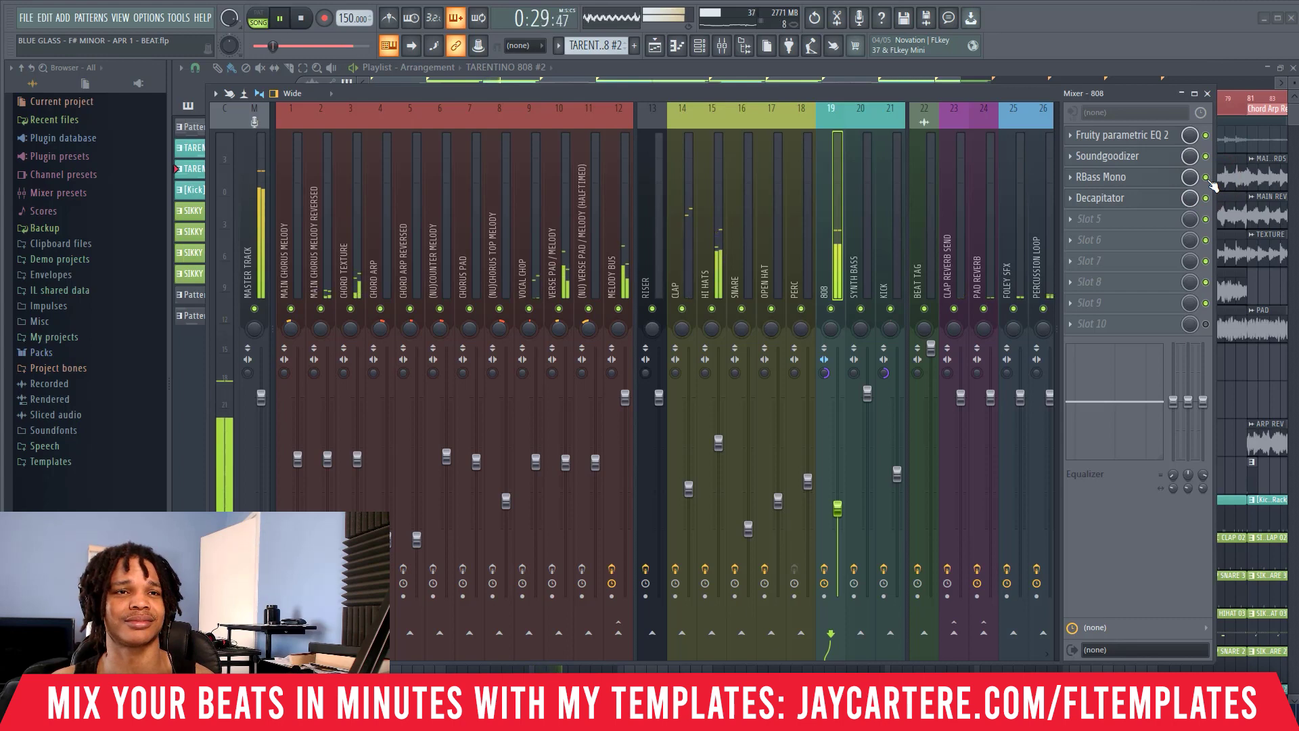
{"action": "key", "text": "space"}
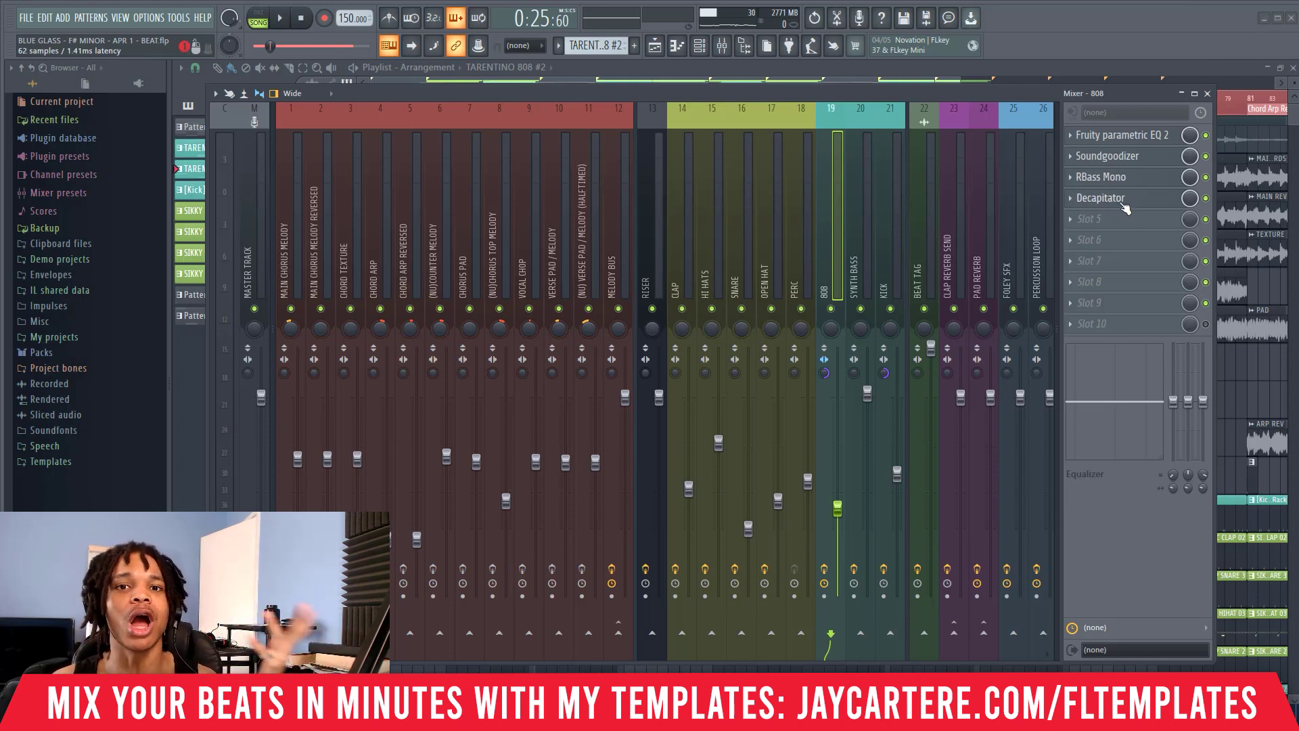
- Bypass Decapitator and RBass Mono, and play the verse with the 808's Fruity Parametric EQ 2 open to examine its spectrum
{"action": "left_click", "coordinate": [1125, 137]}
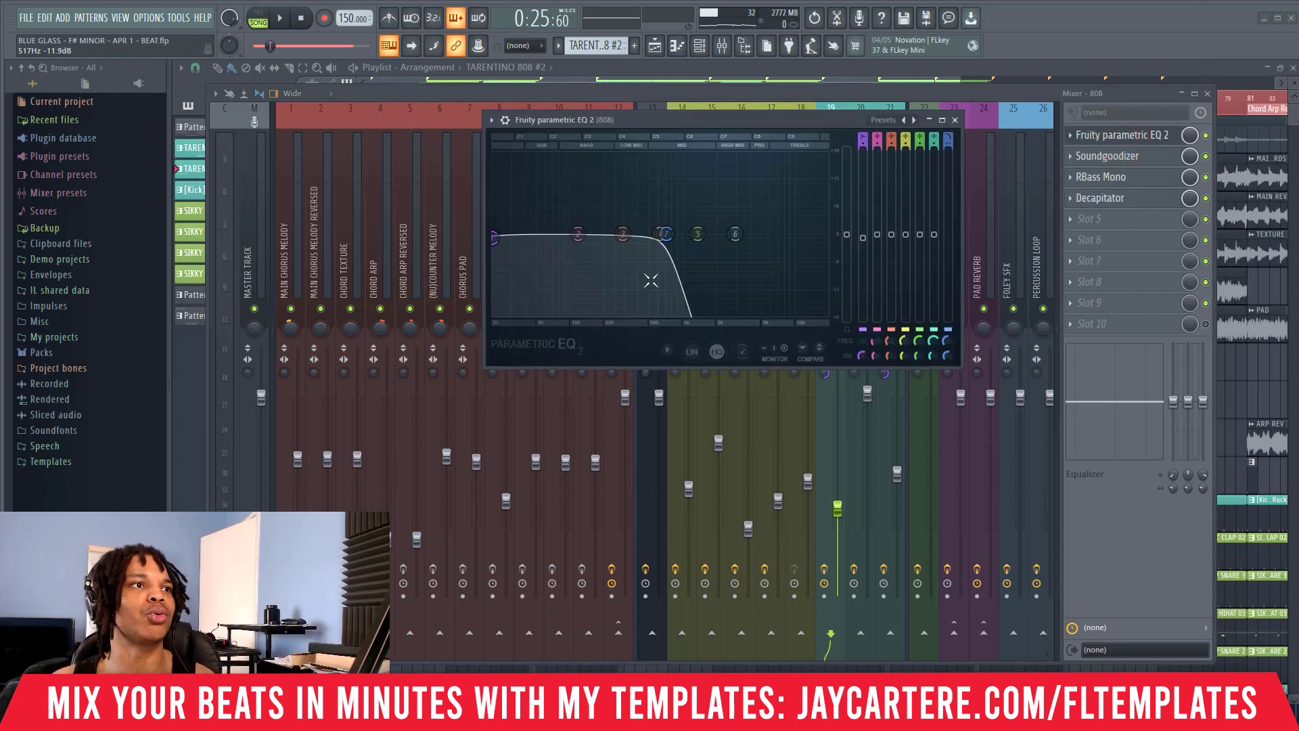
{"action": "key", "text": "Escape"}
{"action": "left_click", "coordinate": [1205, 198]}
{"action": "left_click", "coordinate": [1206, 177]}
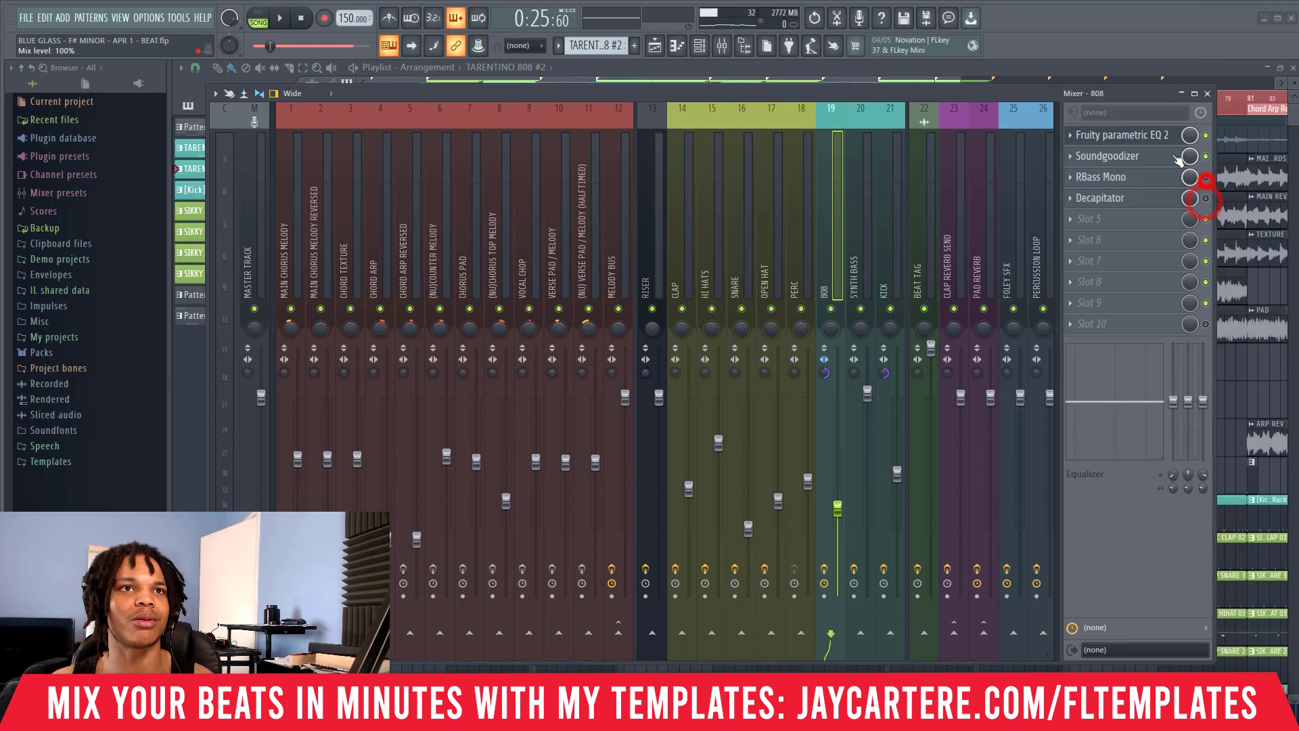
{"action": "left_click", "coordinate": [1146, 135]}
{"action": "key", "text": "space"}
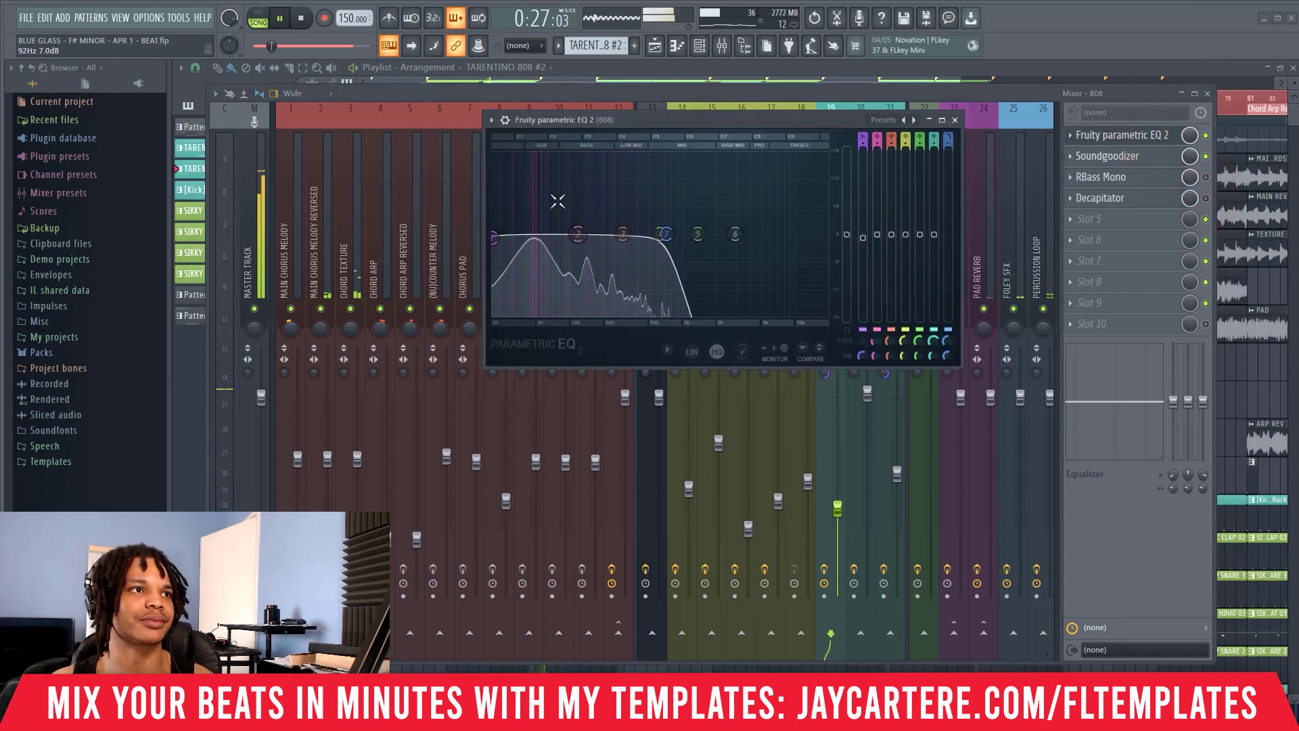
{"action": "key", "text": "space"}
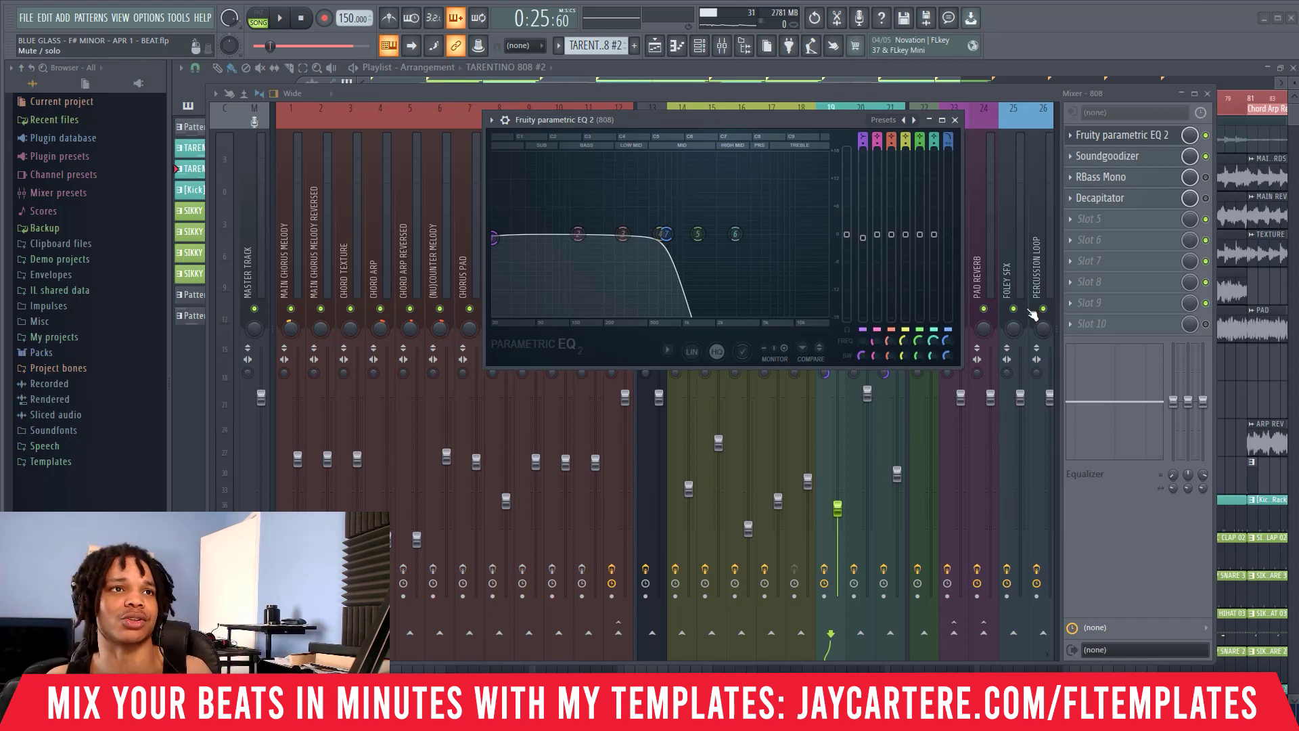
{"action": "left_click", "coordinate": [955, 120]}
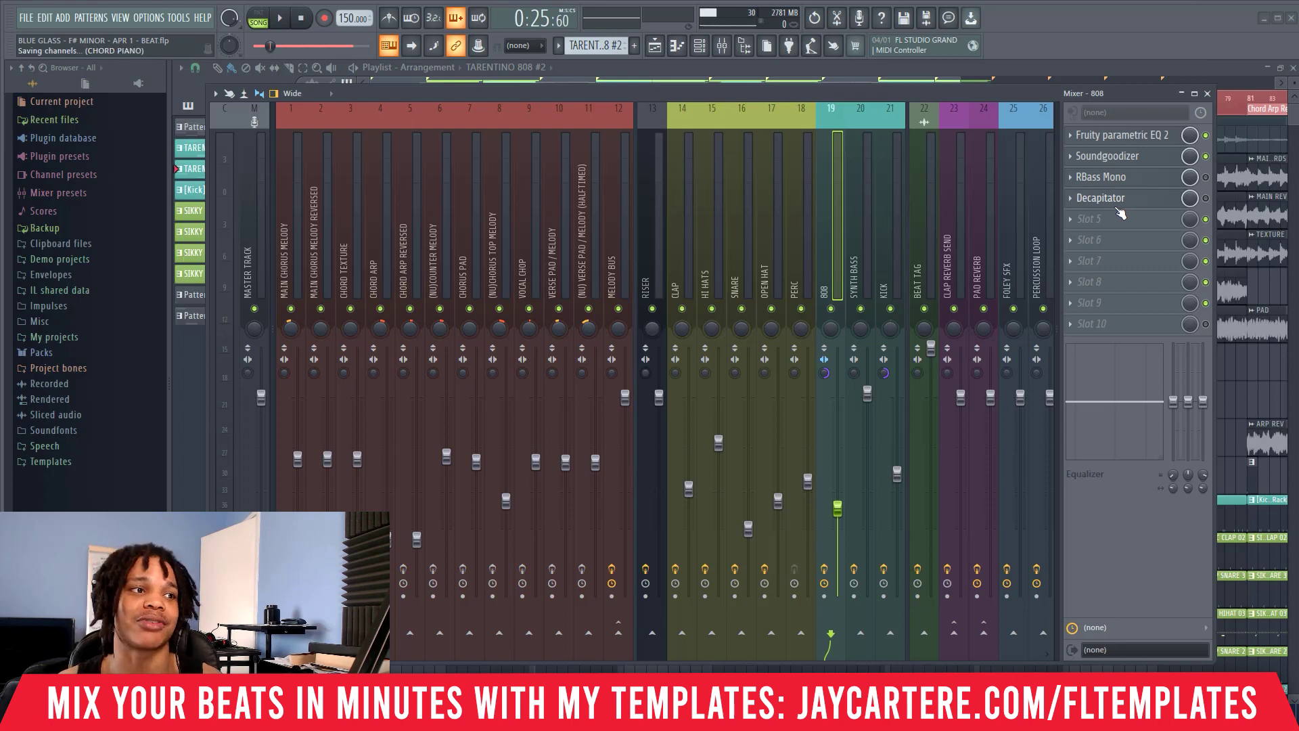
- Open the first Fruity Parametric EQ 2 on the Chord Texture track to examine its curve, and close it again
{"action": "left_click_drag", "start_coordinate": [599, 92], "coordinate": [760, 87]}
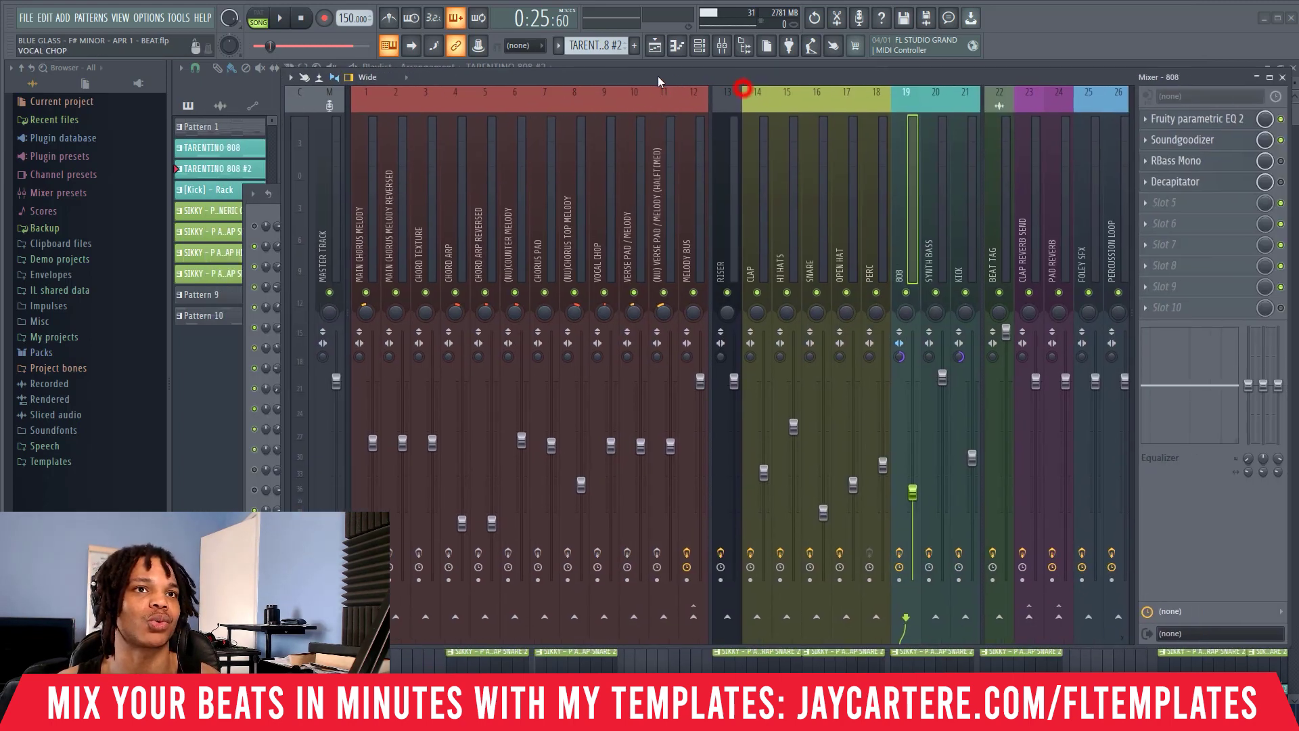
{"action": "left_click", "coordinate": [422, 248]}
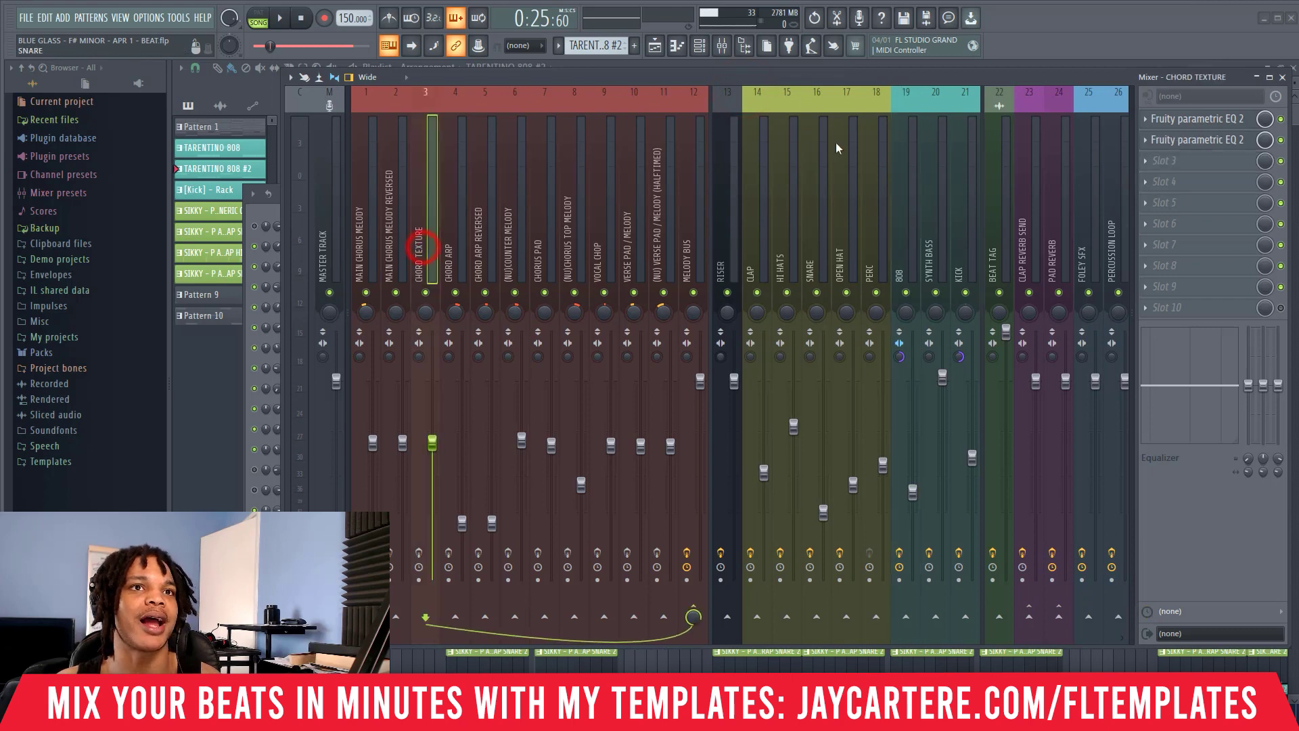
{"action": "left_click", "coordinate": [1189, 119]}
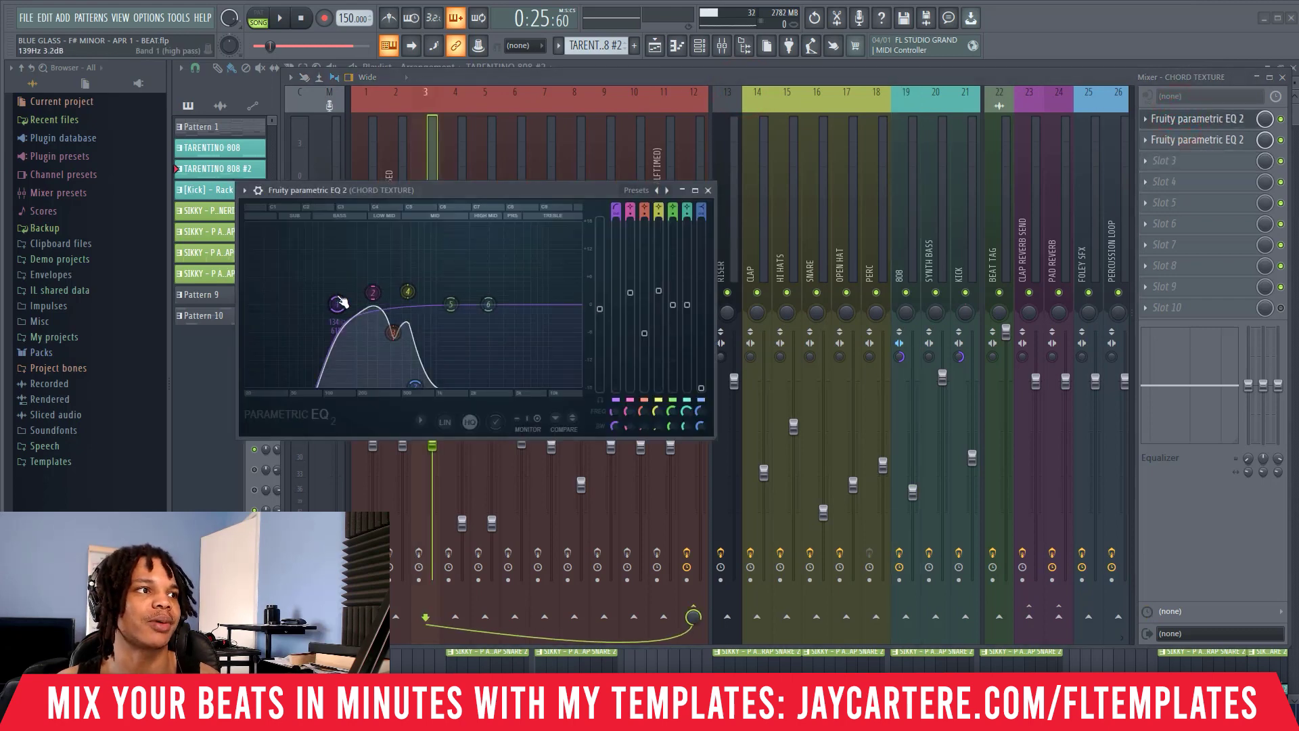
{"action": "left_click", "coordinate": [708, 191]}
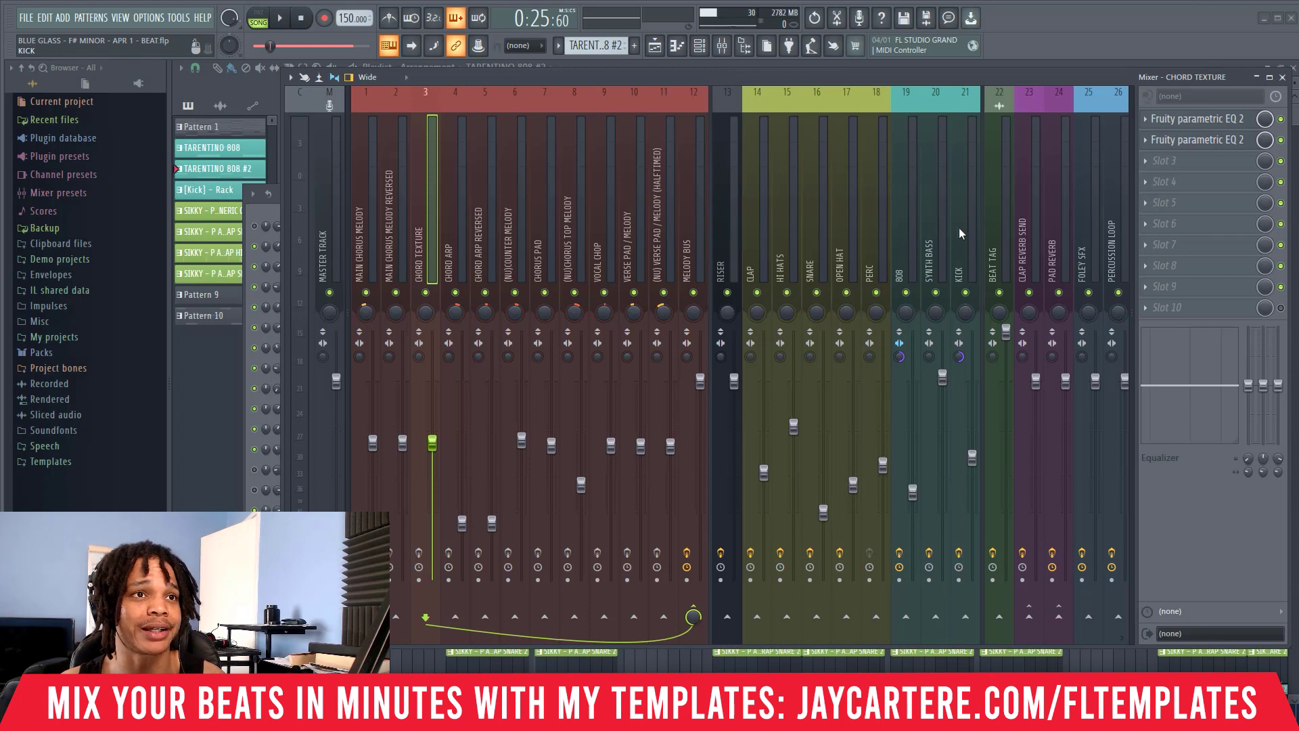
- Show the Melody Bus effect chain, return to the 808 track and place the mixer clear of the playlist timeline
{"action": "left_click", "coordinate": [687, 220]}
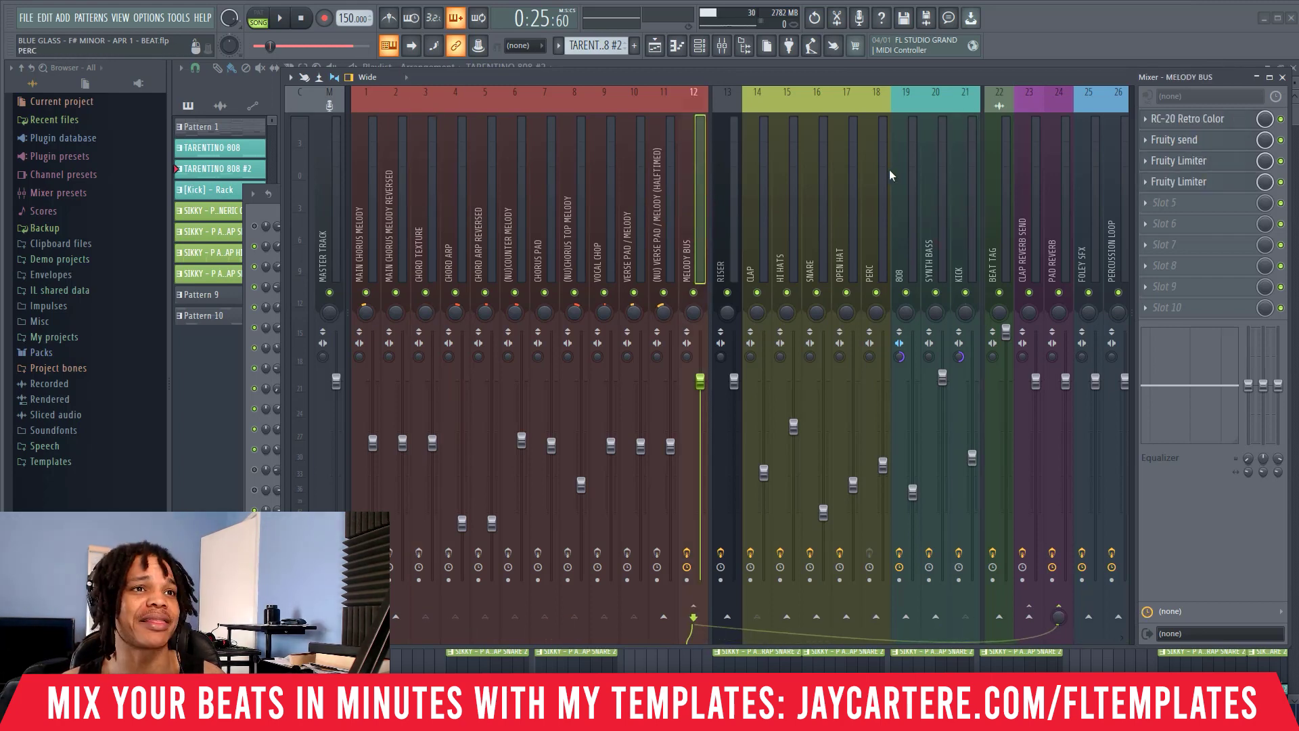
{"action": "left_click", "coordinate": [960, 191]}
{"action": "left_click", "coordinate": [899, 249]}
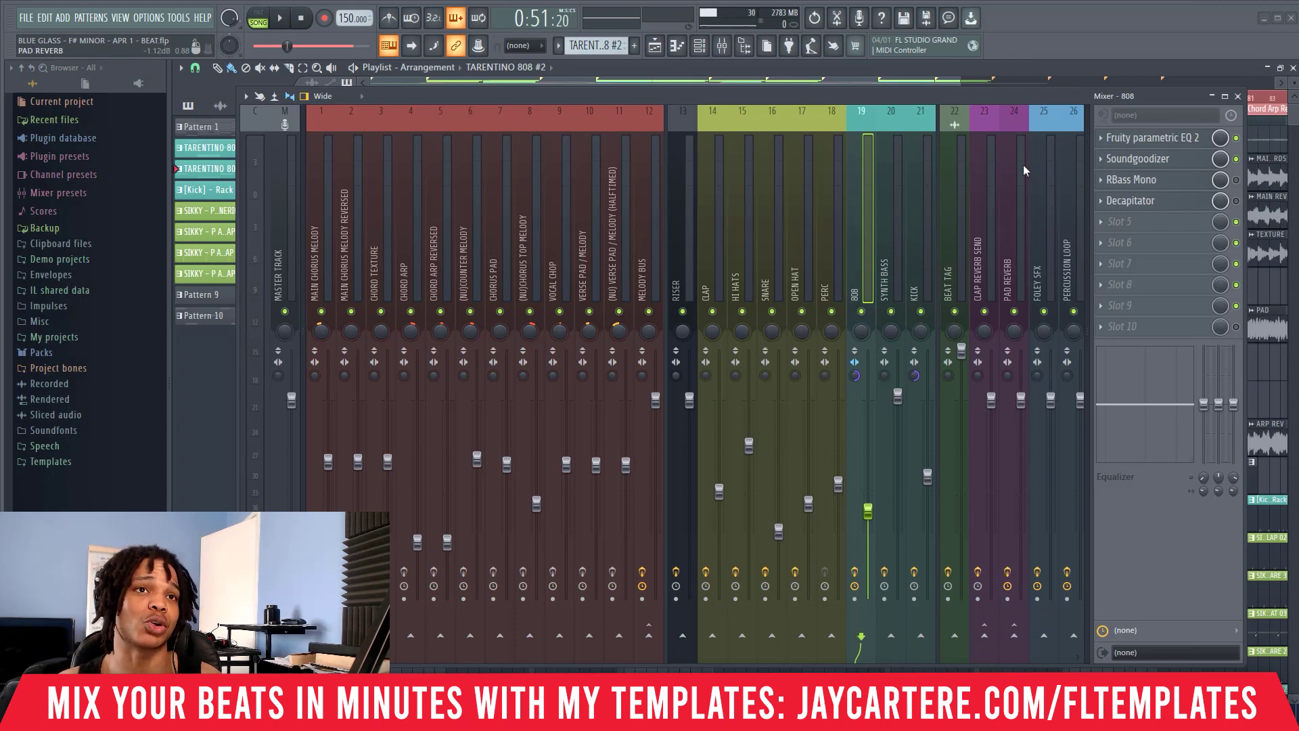
{"action": "left_click_drag", "start_coordinate": [944, 98], "coordinate": [947, 147]}
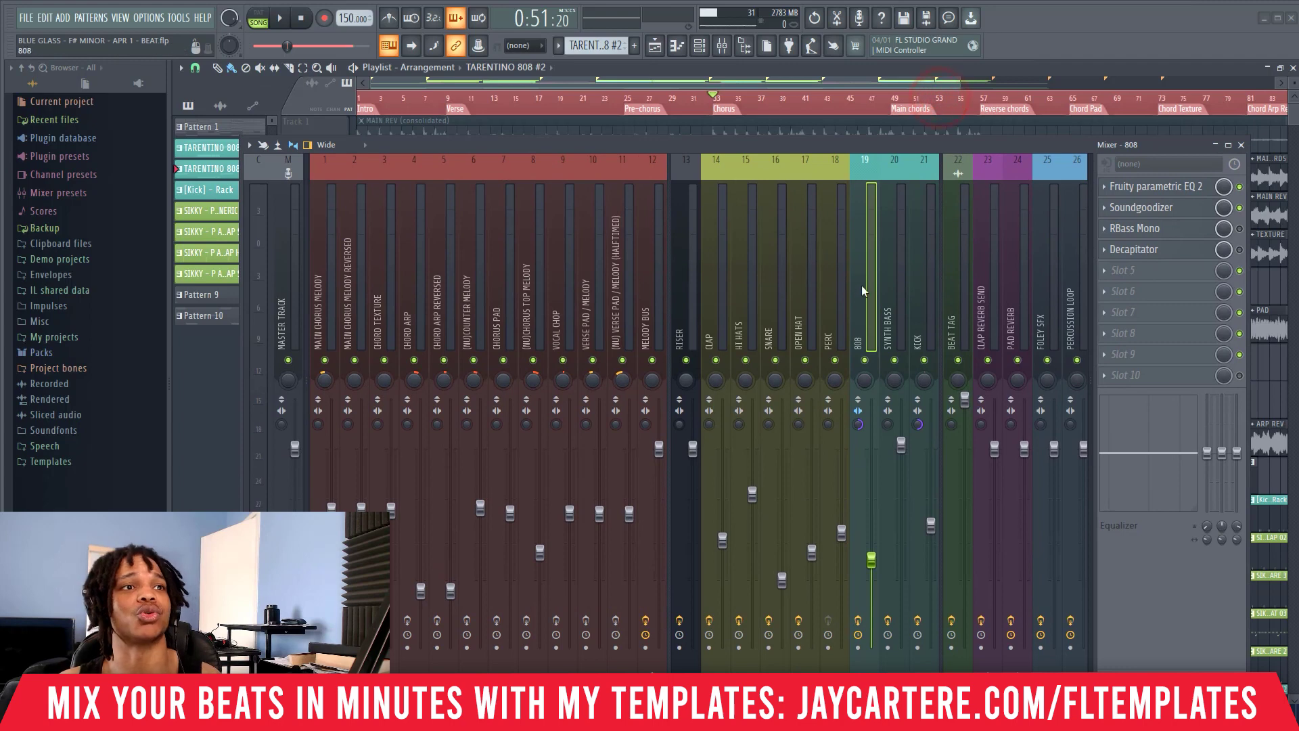
- Try lowering band 2 of the 808's EQ to about -2.6 dB at 118 Hz while playing the chorus from 0:51:20
{"action": "left_click", "coordinate": [1181, 188]}
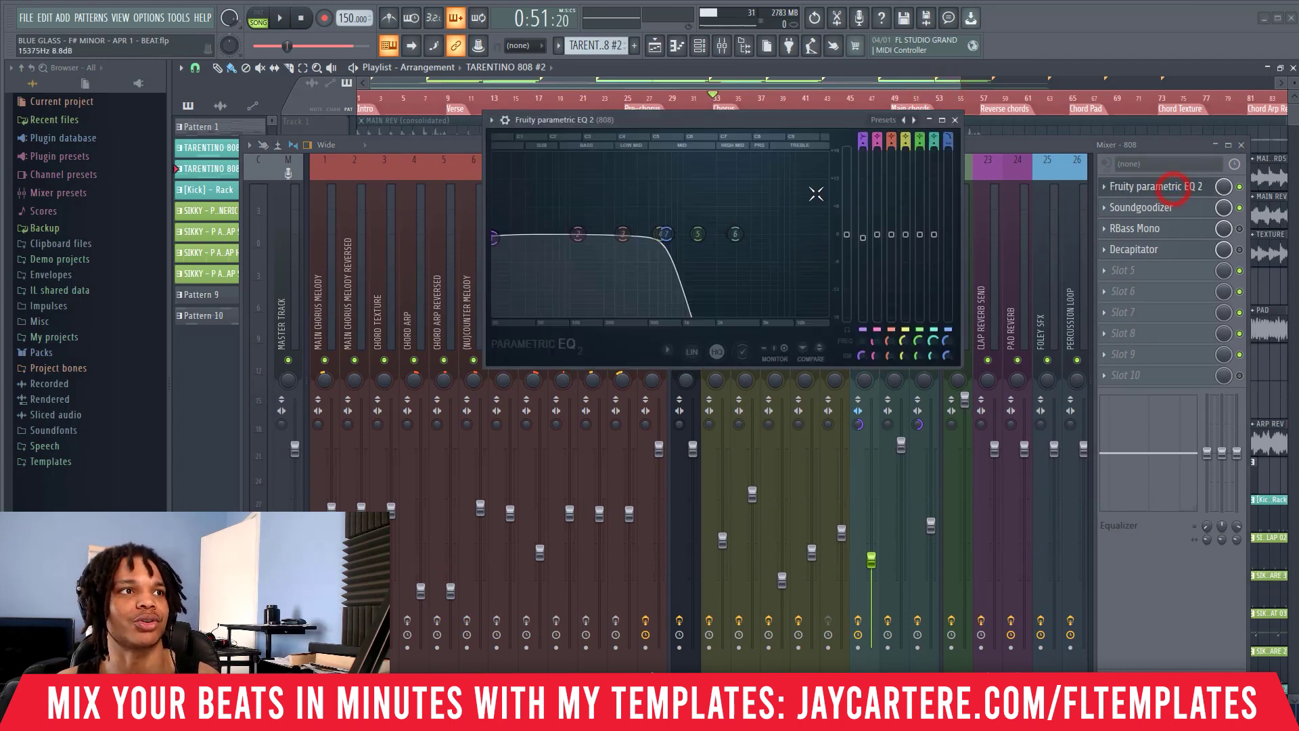
{"action": "key", "text": "space"}
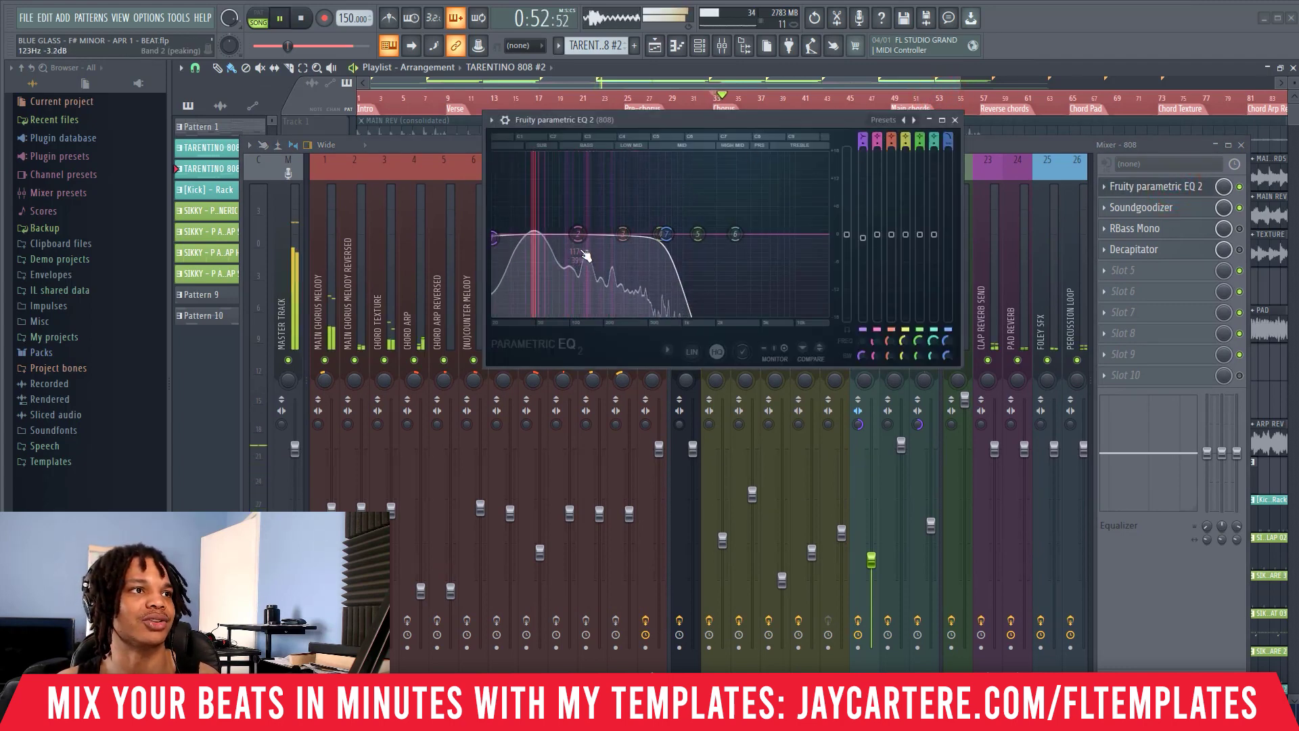
{"action": "left_click", "coordinate": [582, 251]}
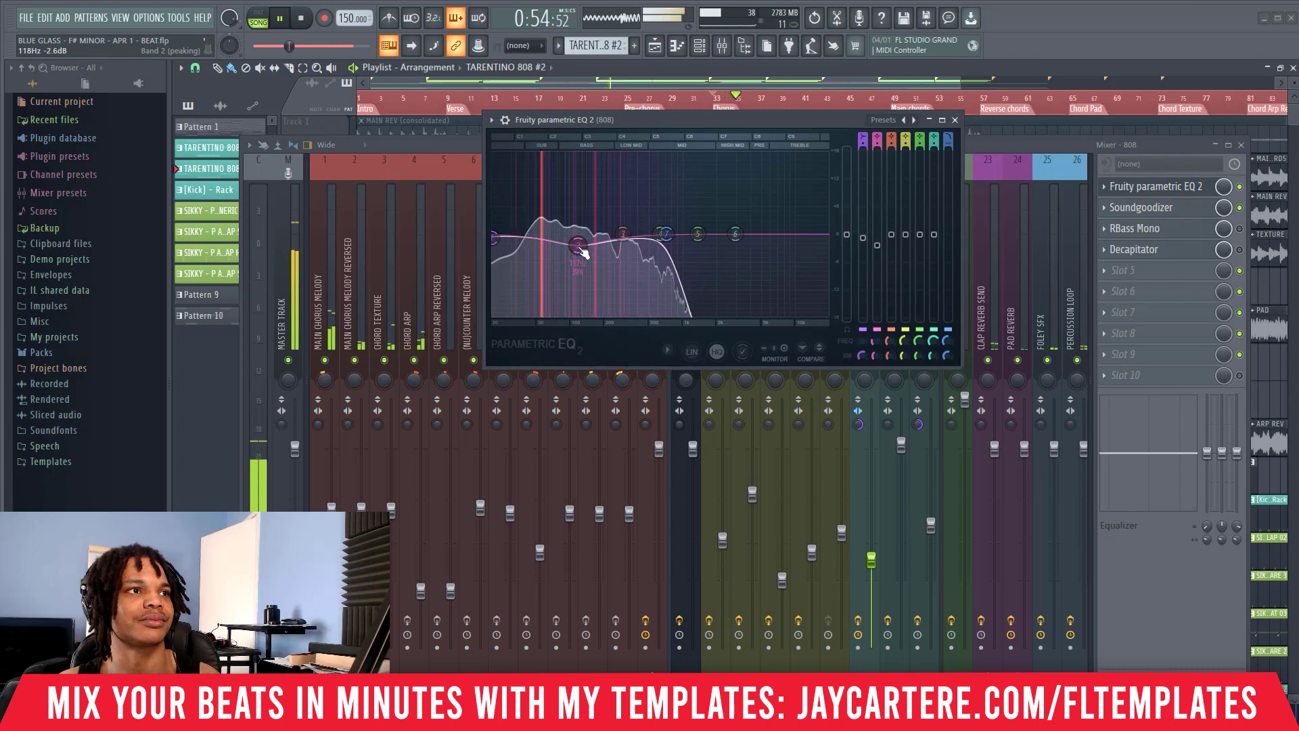
{"action": "key", "text": "space"}
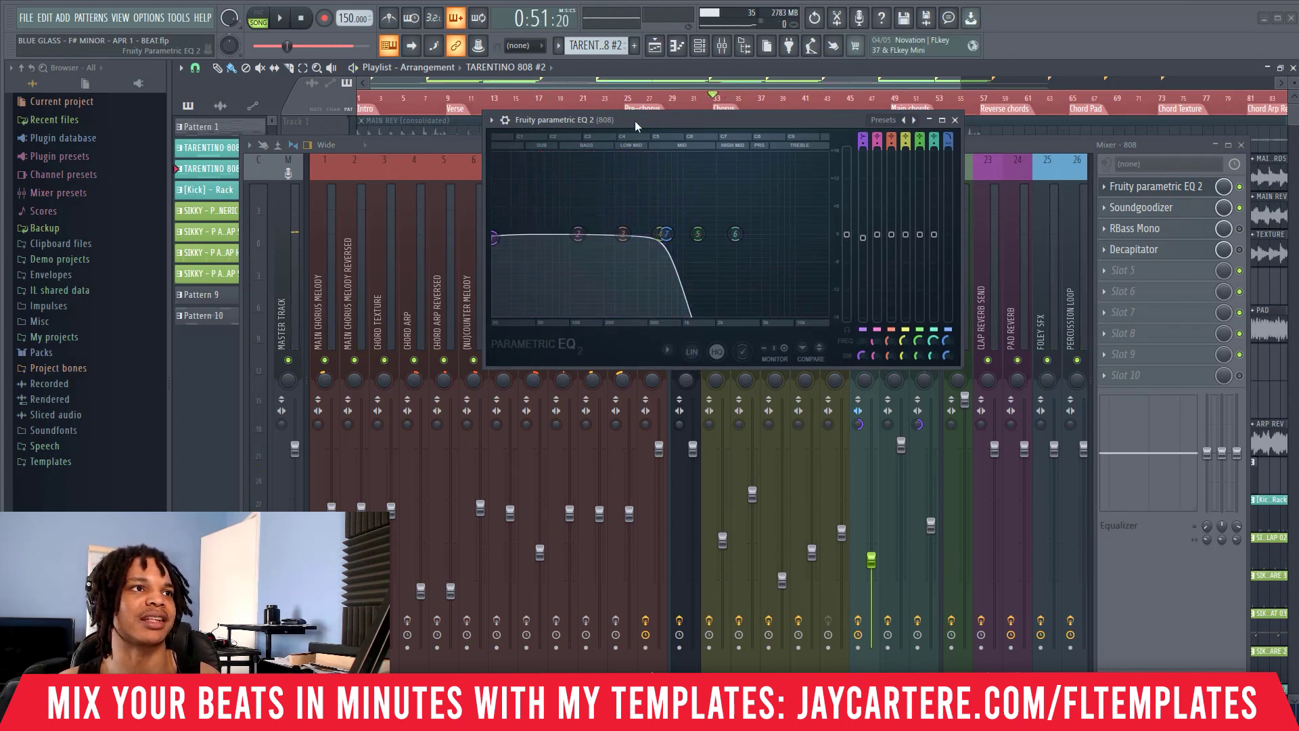
{"action": "left_click_drag", "start_coordinate": [635, 122], "coordinate": [692, 165]}
{"action": "left_click", "coordinate": [1011, 158]}
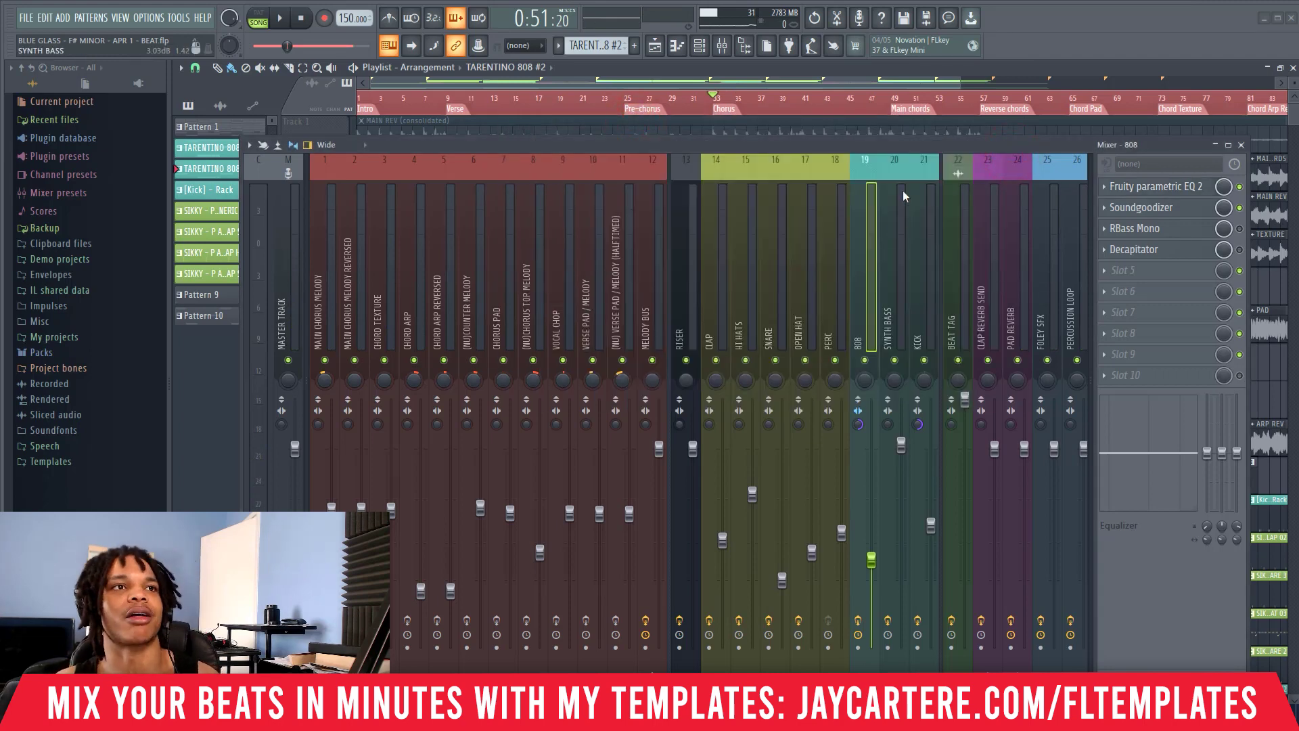
{"action": "left_click_drag", "start_coordinate": [840, 145], "coordinate": [858, 132]}
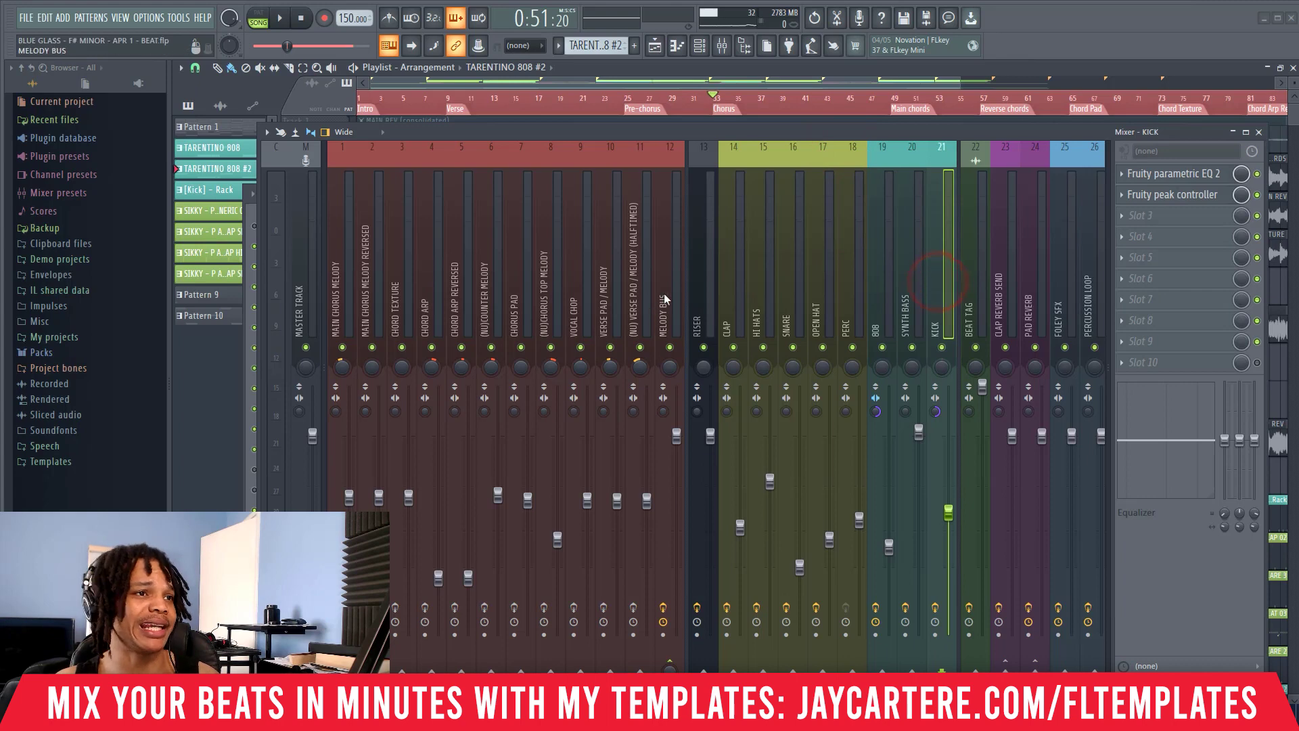
- Open the Fruity Limiter with sidechain input 11 on the Melody Bus and play the chorus from 0:51:20 to examine its ducking
{"action": "left_click", "coordinate": [664, 252]}
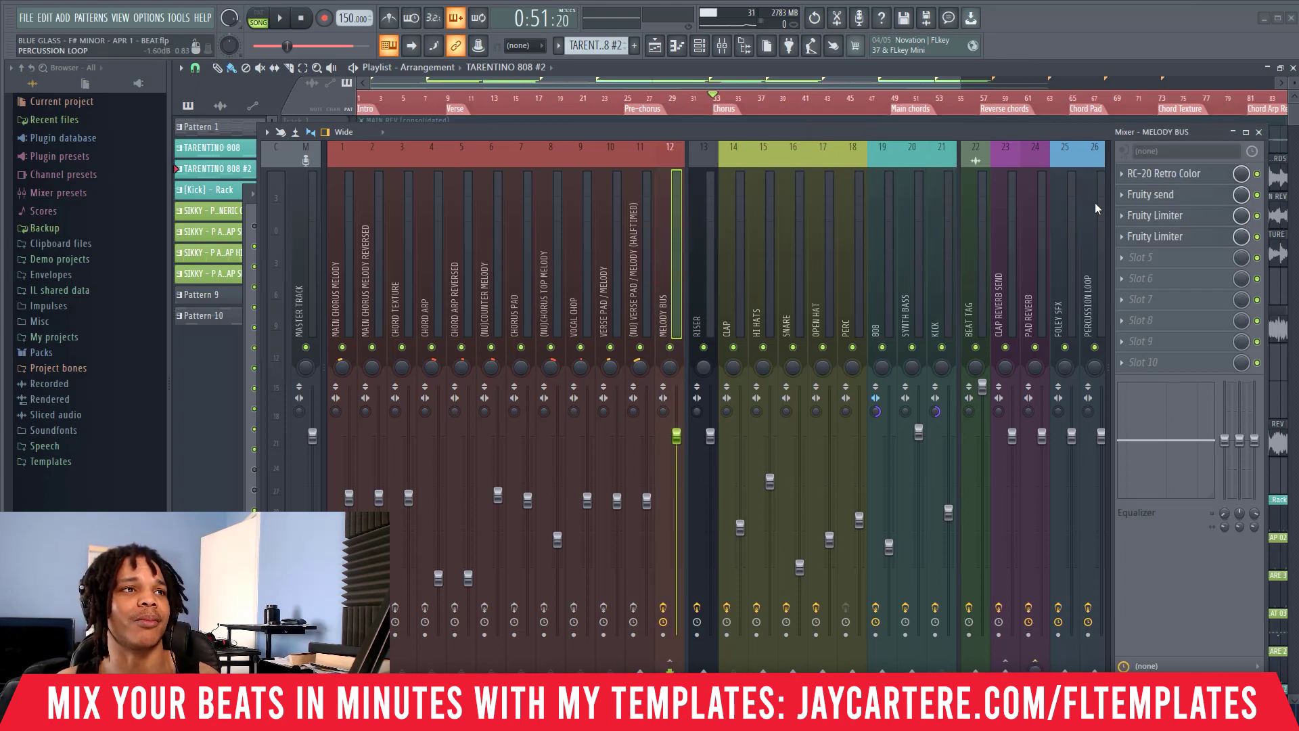
{"action": "left_click_drag", "start_coordinate": [808, 134], "coordinate": [744, 119]}
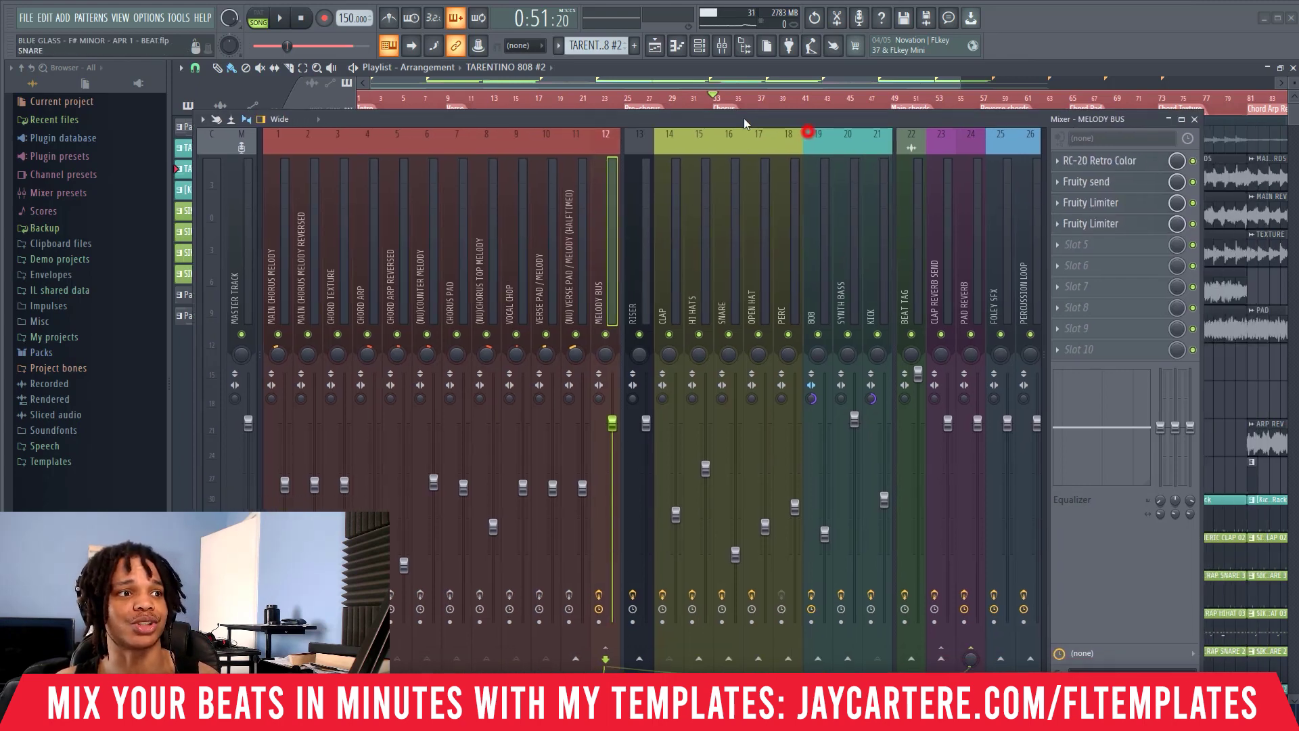
{"action": "left_click_drag", "start_coordinate": [662, 121], "coordinate": [736, 144]}
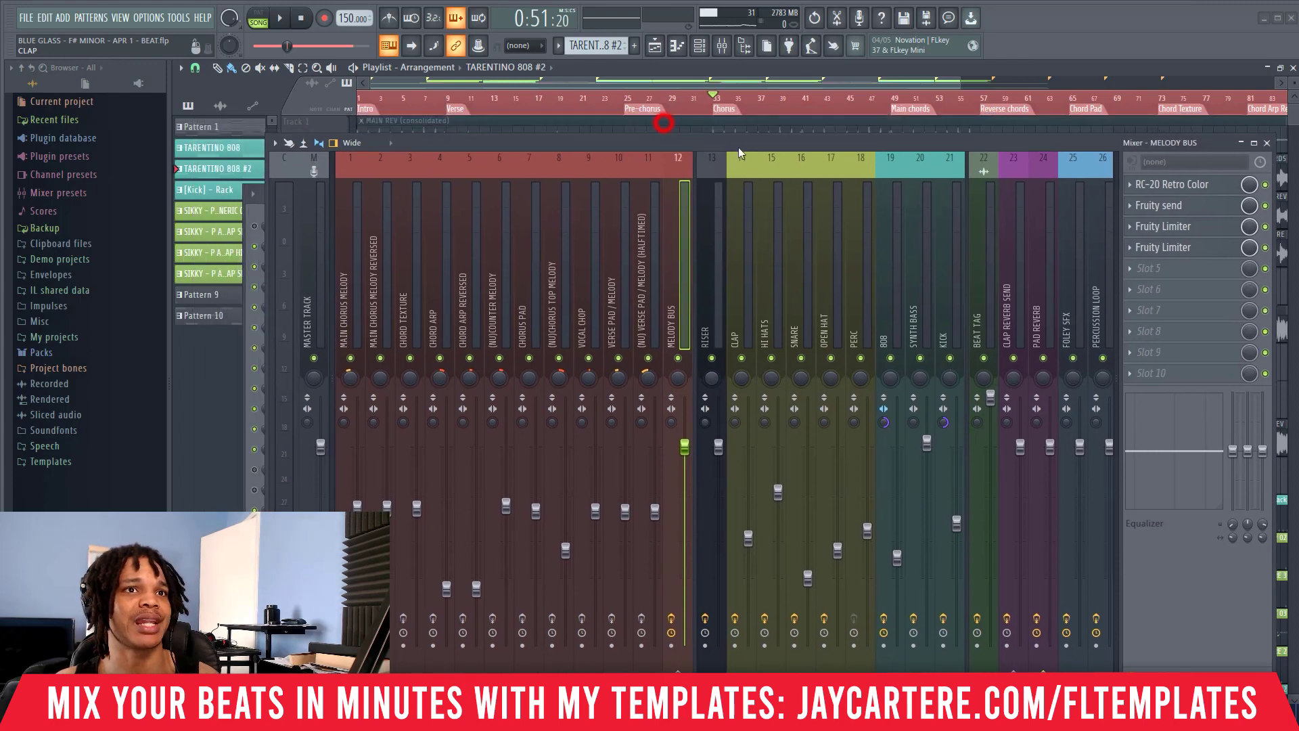
{"action": "left_click", "coordinate": [1177, 249]}
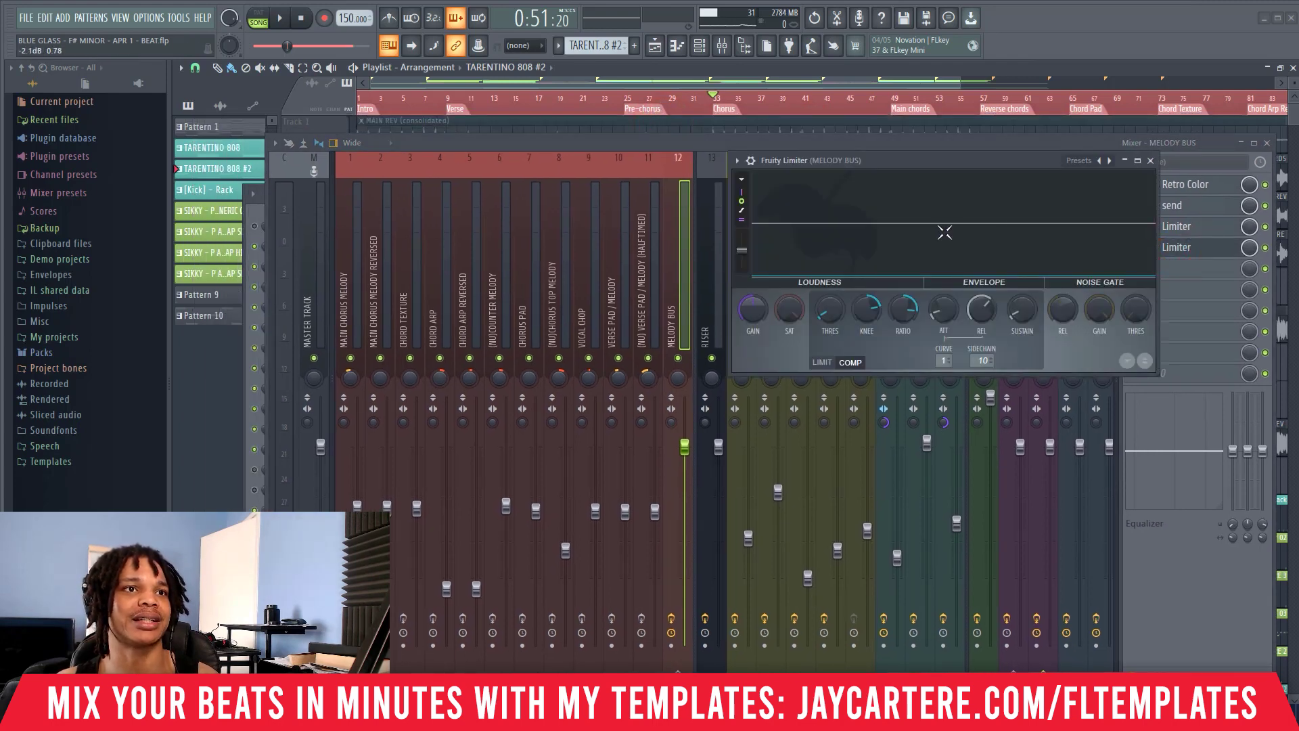
{"action": "left_click_drag", "start_coordinate": [852, 163], "coordinate": [768, 209]}
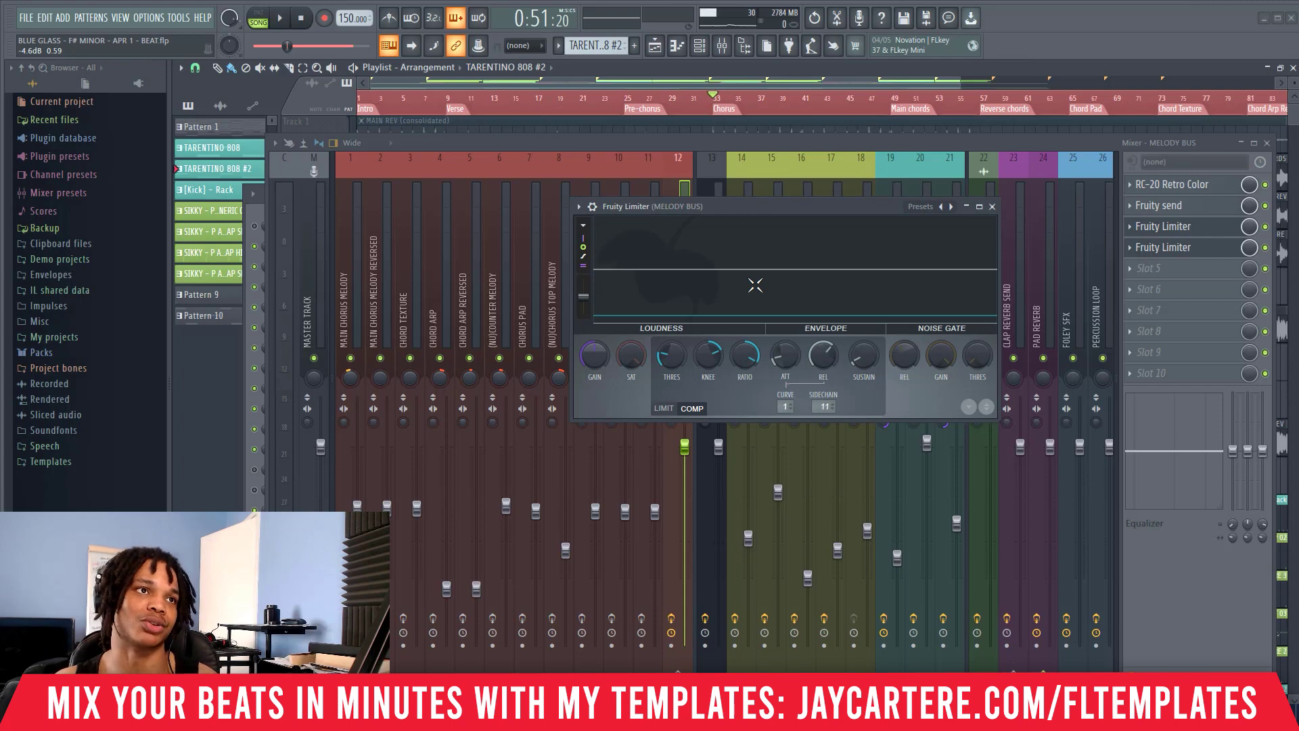
{"action": "key", "text": "space"}
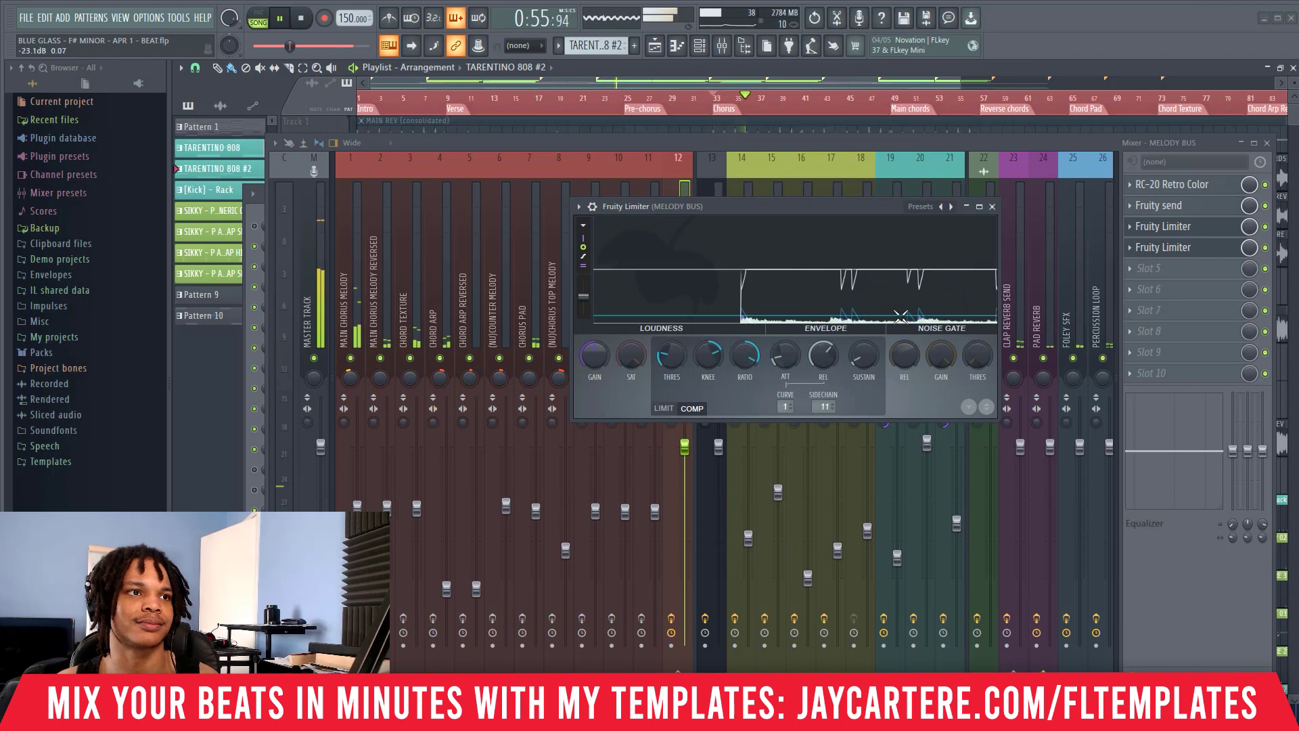
{"action": "key", "text": "space"}
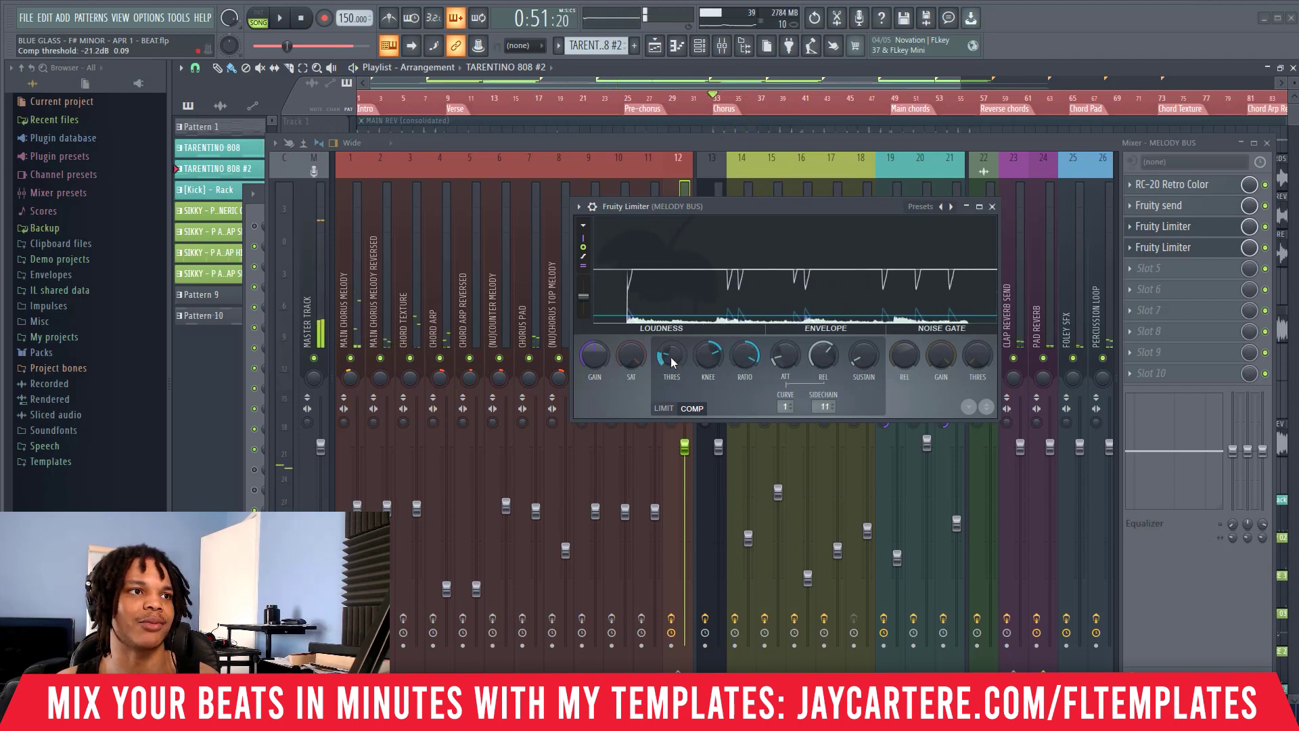
- Try lowering the Melody Bus limiter's compressor threshold to about -38.3 dB while playing the chorus
{"action": "left_click_drag", "start_coordinate": [680, 371], "coordinate": [680, 367]}
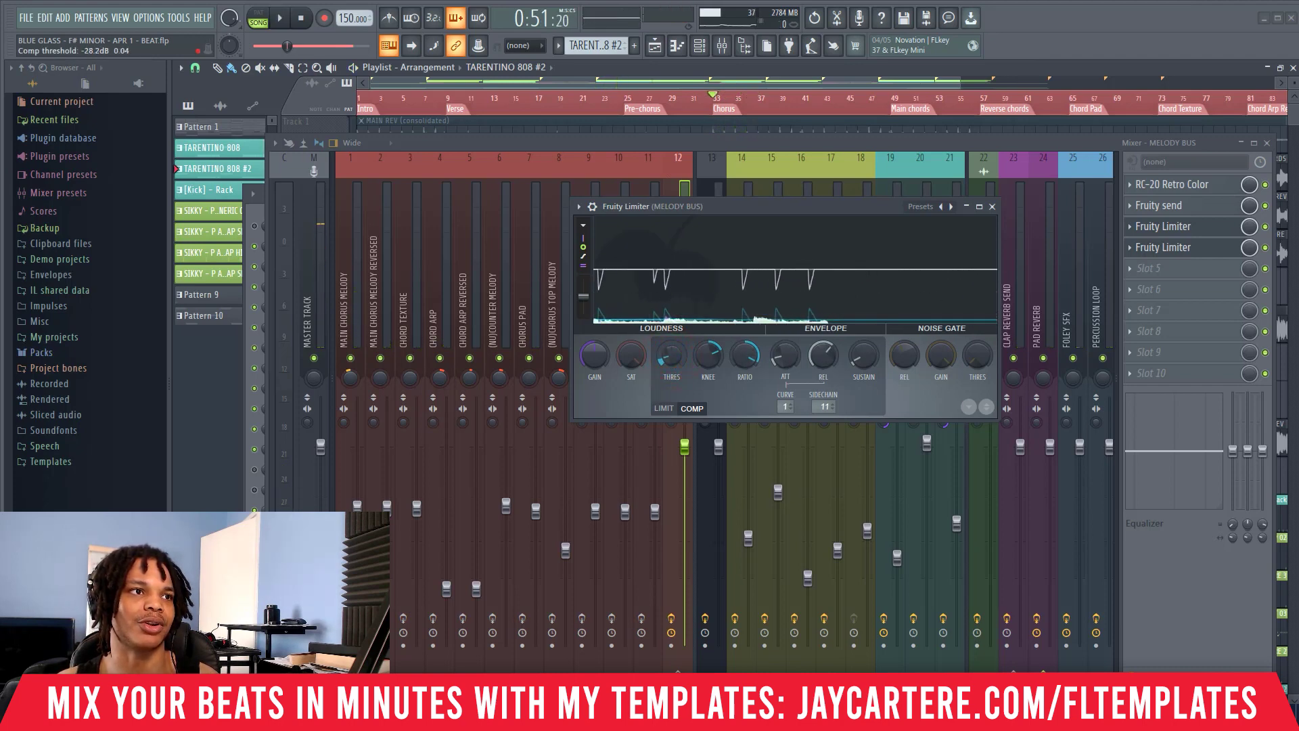
{"action": "key", "text": "space"}
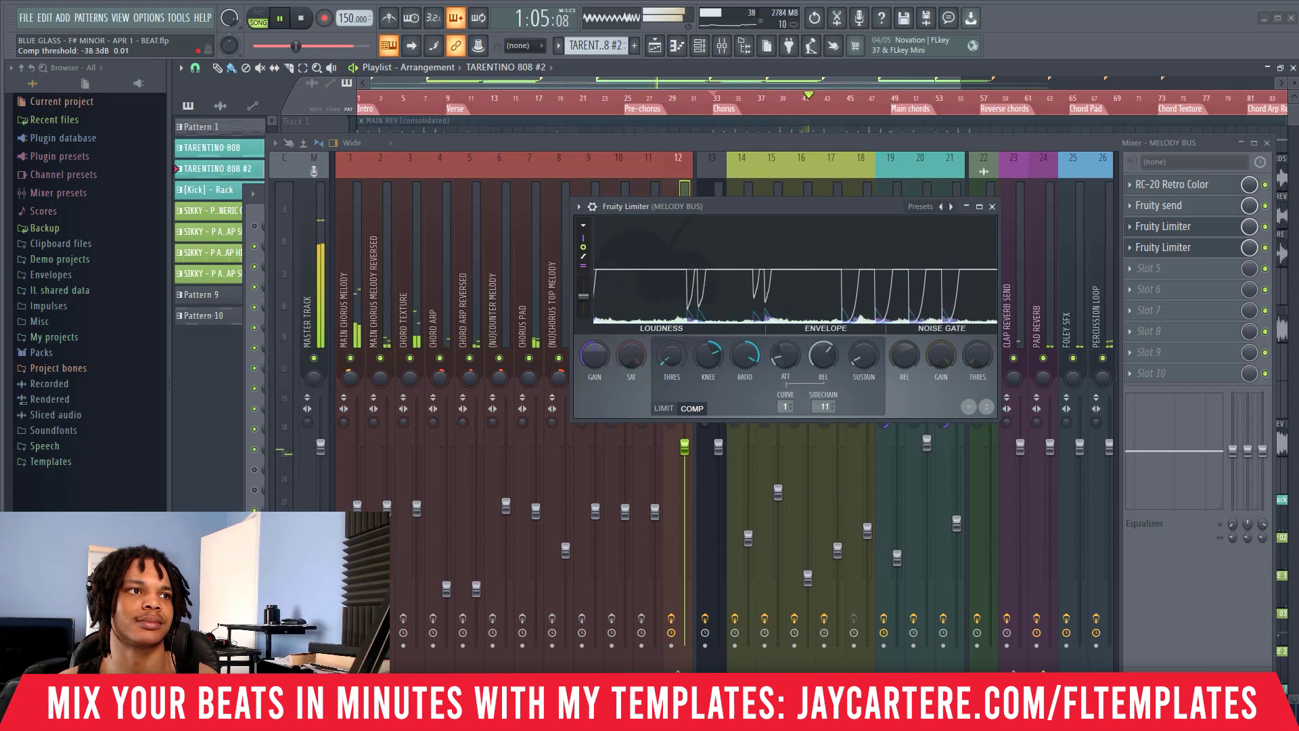
{"action": "key", "text": "space"}
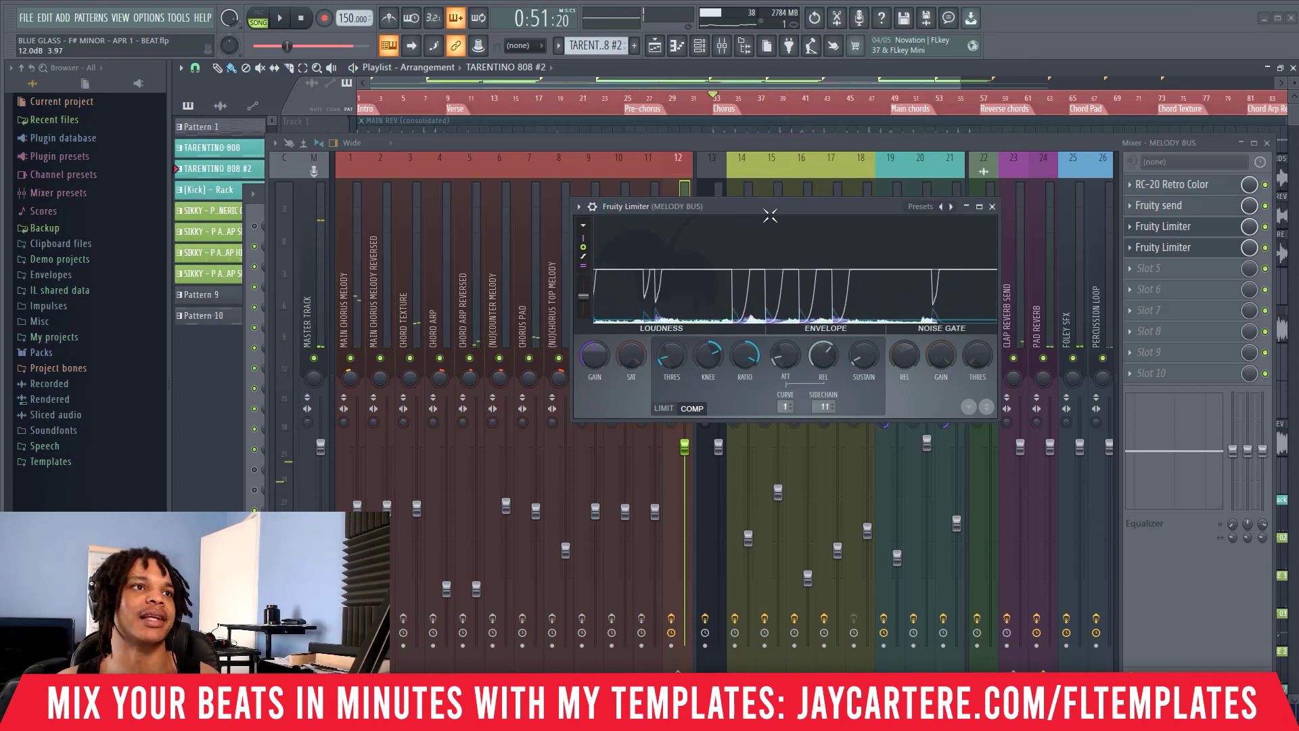
- Close the Fruity Limiter windows of the Melody Bus and move the mixer aside to uncover the Channel rack
{"action": "left_click_drag", "start_coordinate": [770, 211], "coordinate": [869, 328]}
{"action": "left_click_drag", "start_coordinate": [688, 140], "coordinate": [616, 166]}
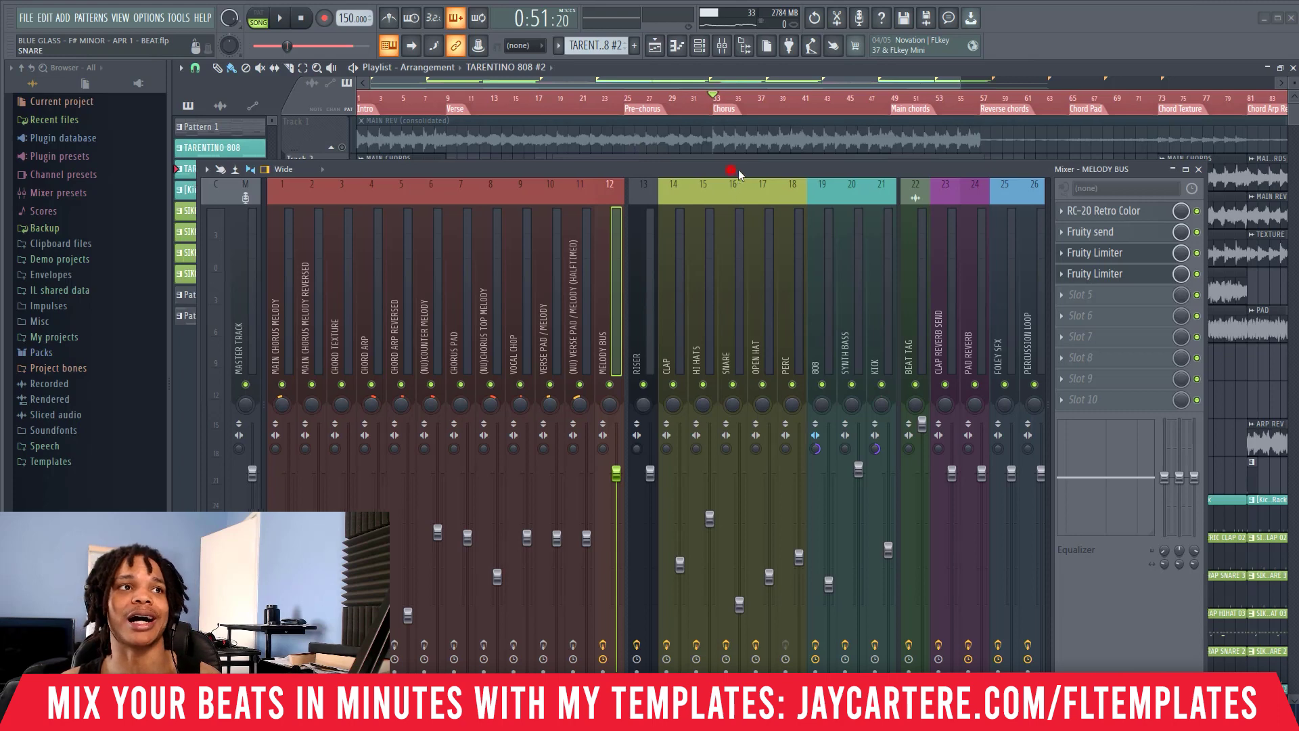
{"action": "left_click_drag", "start_coordinate": [734, 170], "coordinate": [772, 177]}
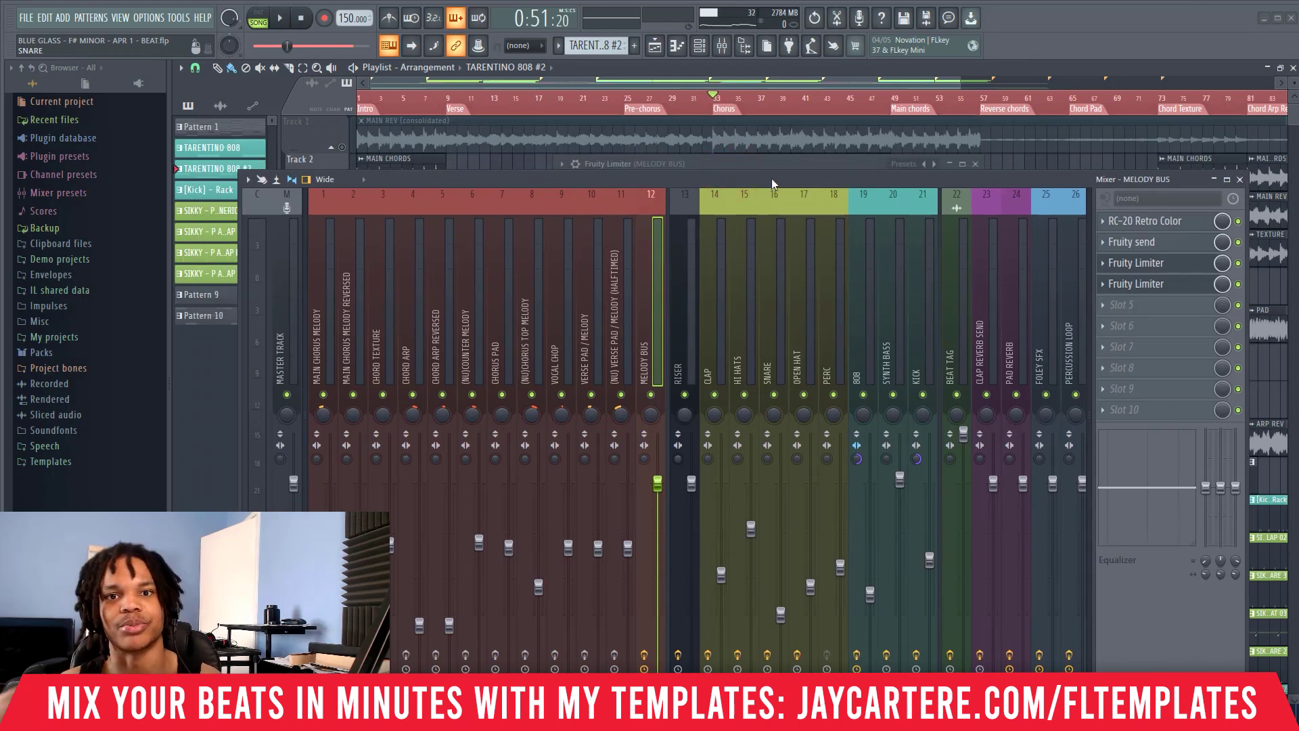
{"action": "left_click_drag", "start_coordinate": [771, 177], "coordinate": [741, 158]}
{"action": "left_click", "coordinate": [741, 160]}
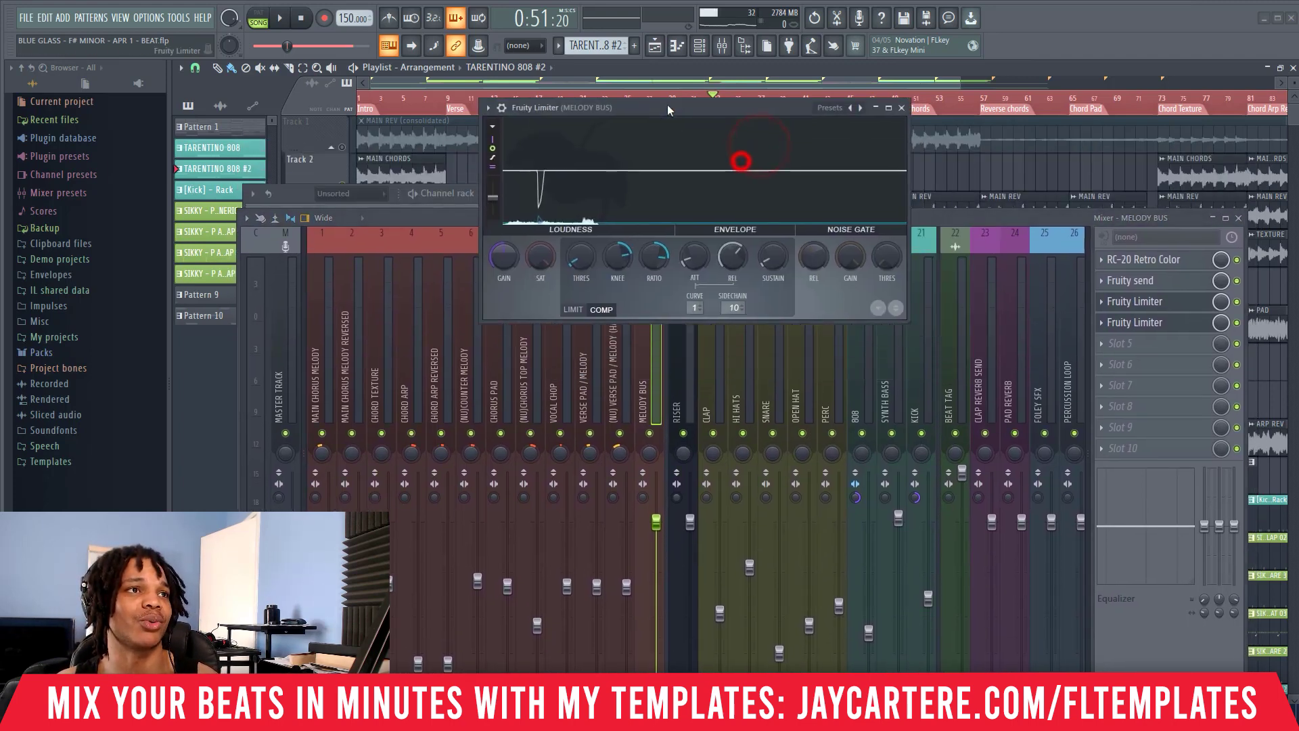
{"action": "left_click", "coordinate": [902, 108]}
{"action": "left_click_drag", "start_coordinate": [846, 220], "coordinate": [1242, 103]}
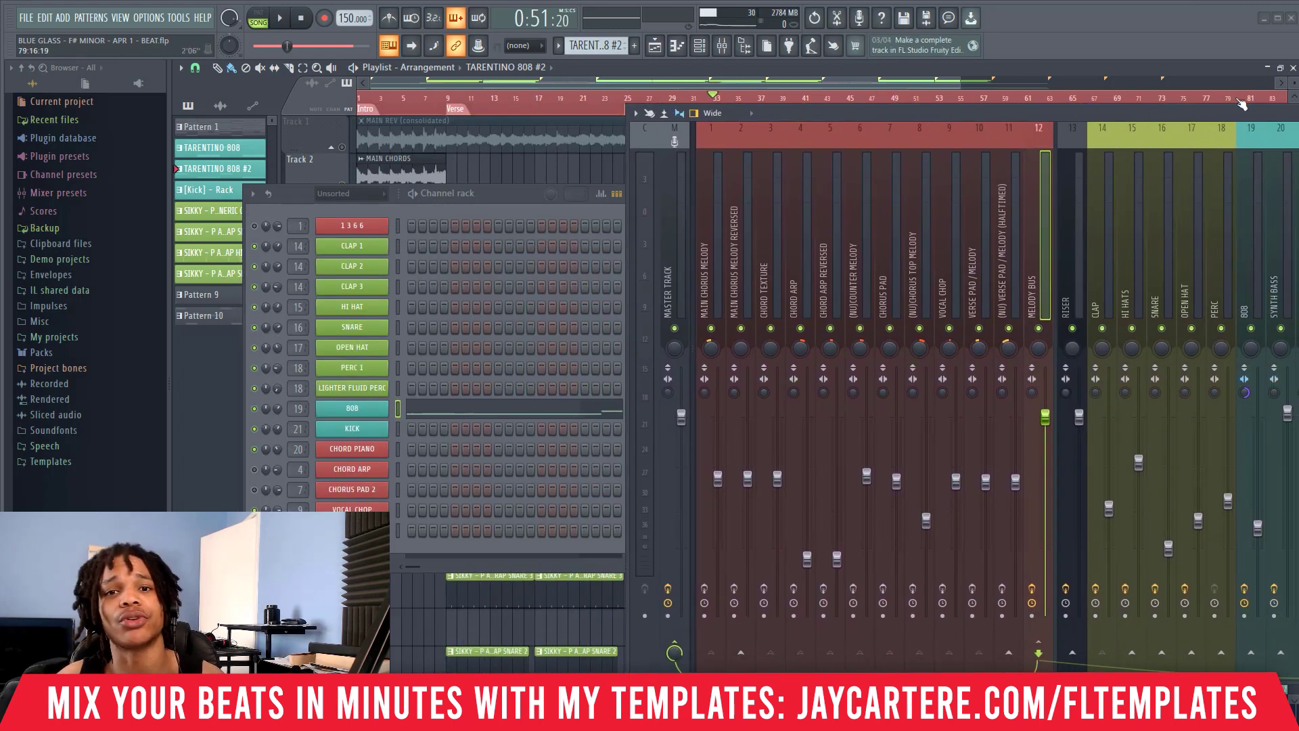